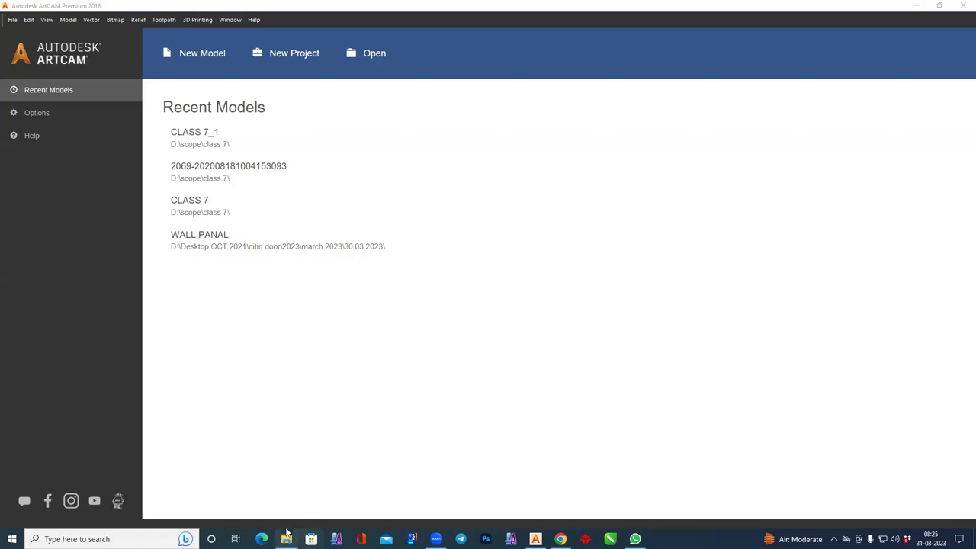
# Open the 3dW-1 photo from the class 8 folder in the Photos viewer
pyautogui.click(286, 539)
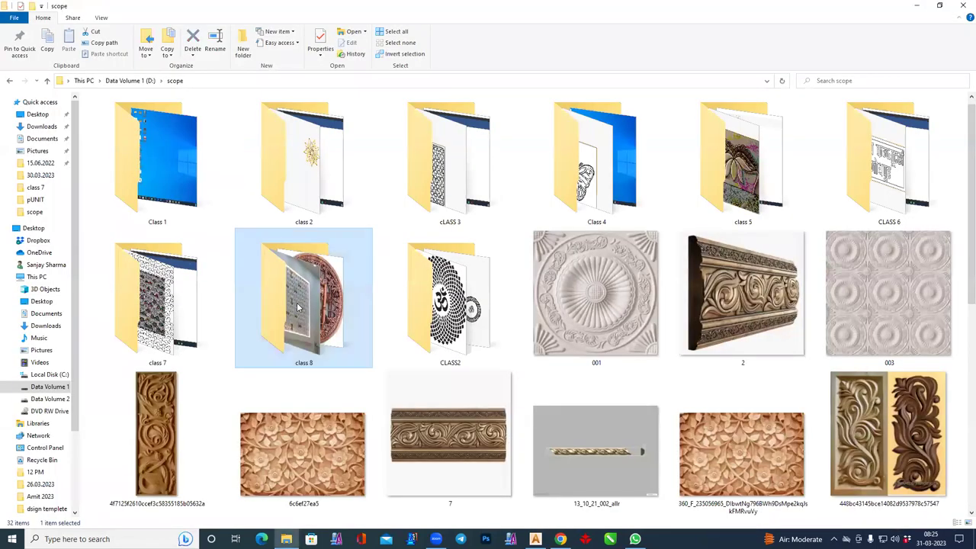
pyautogui.doubleClick(299, 308)
pyautogui.click(234, 140)
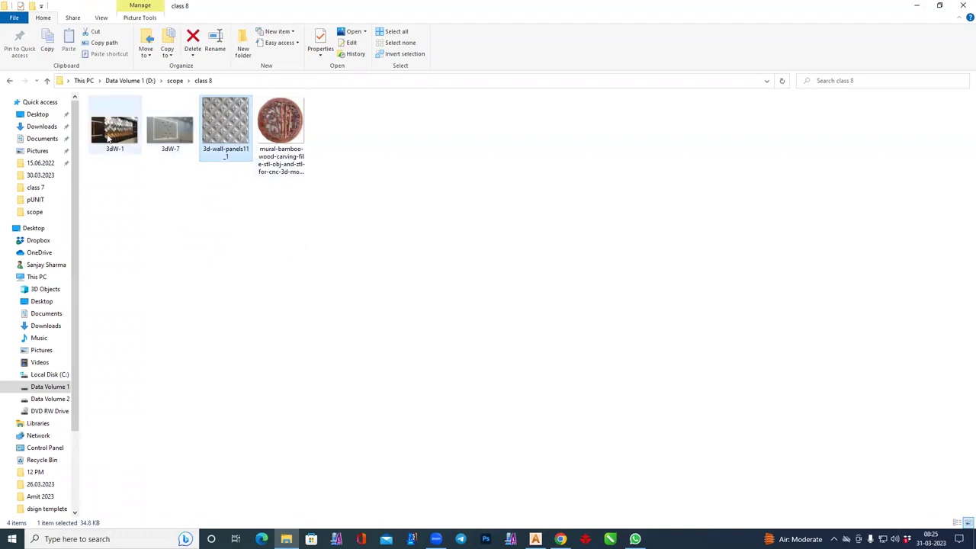
pyautogui.press('Left')
pyautogui.press('Left')
pyautogui.press('Return')
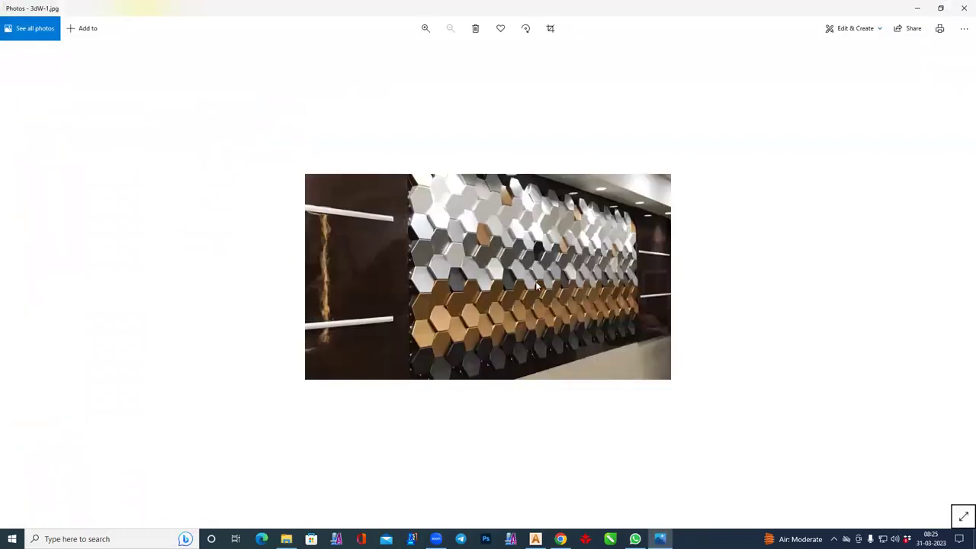
# Zoom the 3dW-1 hexagon wall photo to about 200% for a close look
pyautogui.scroll(1, 525, 259)
pyautogui.scroll(1, 526, 260)
pyautogui.scroll(2, 525, 259)
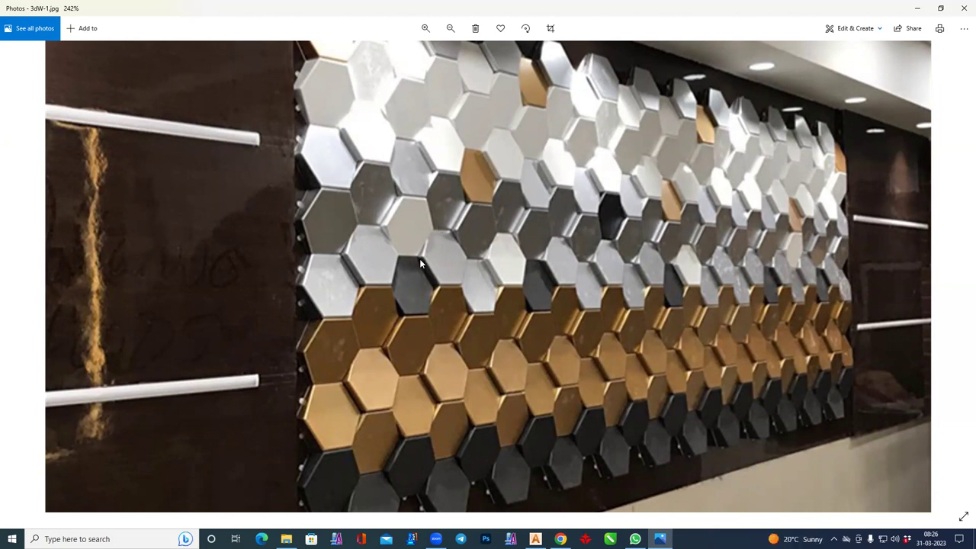
pyautogui.scroll(-3, 431, 286)
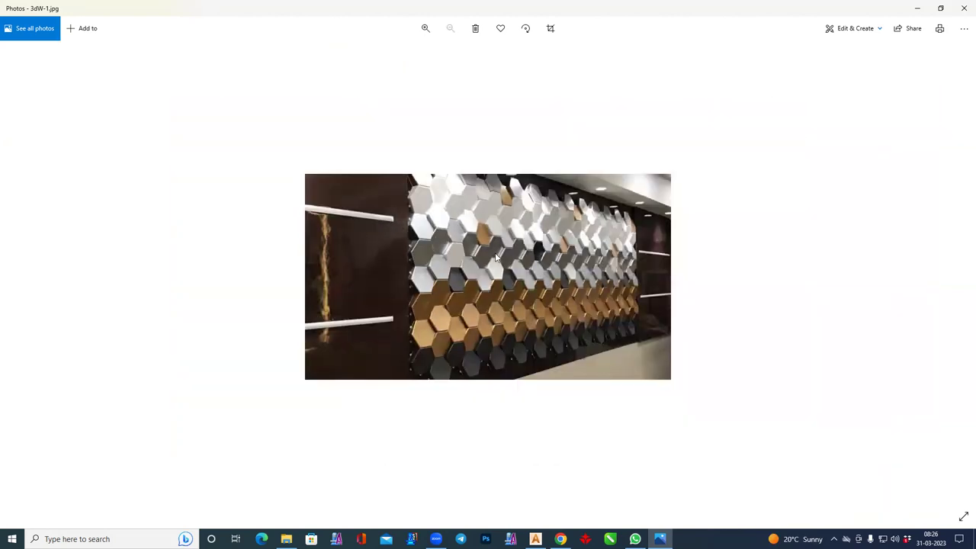
pyautogui.scroll(2, 496, 258)
pyautogui.scroll(1, 430, 257)
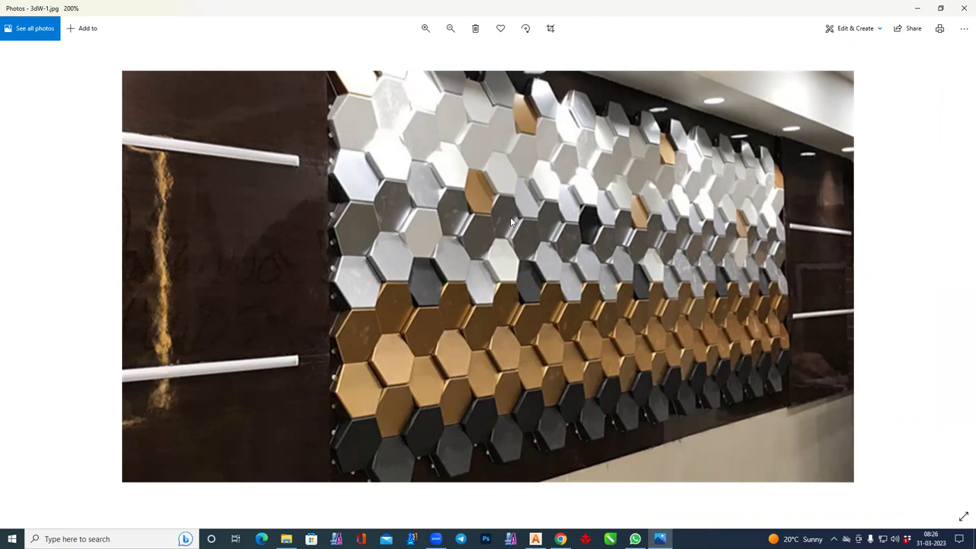
# Open 3dW-1.jpg in Adobe Photoshop 2021 using Open with
pyautogui.rightClick(466, 201)
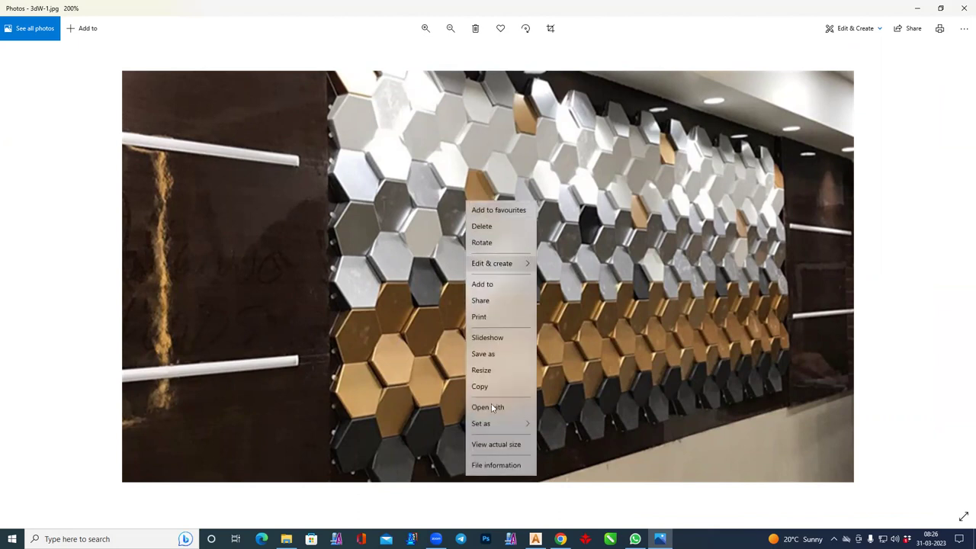
pyautogui.click(488, 412)
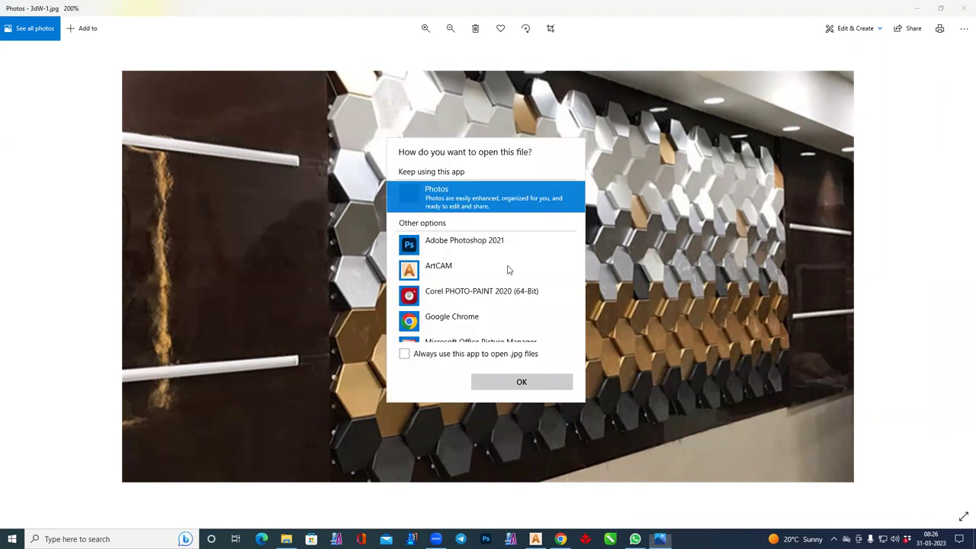
pyautogui.click(443, 242)
pyautogui.click(538, 385)
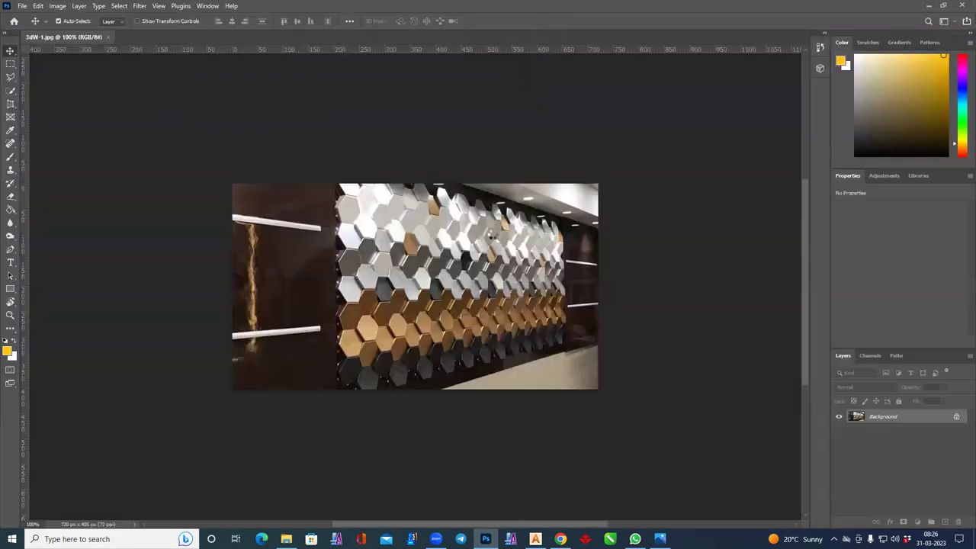
# Switch to the Perspective Crop Tool and set the first corner at the wall's lower right
pyautogui.click(13, 106)
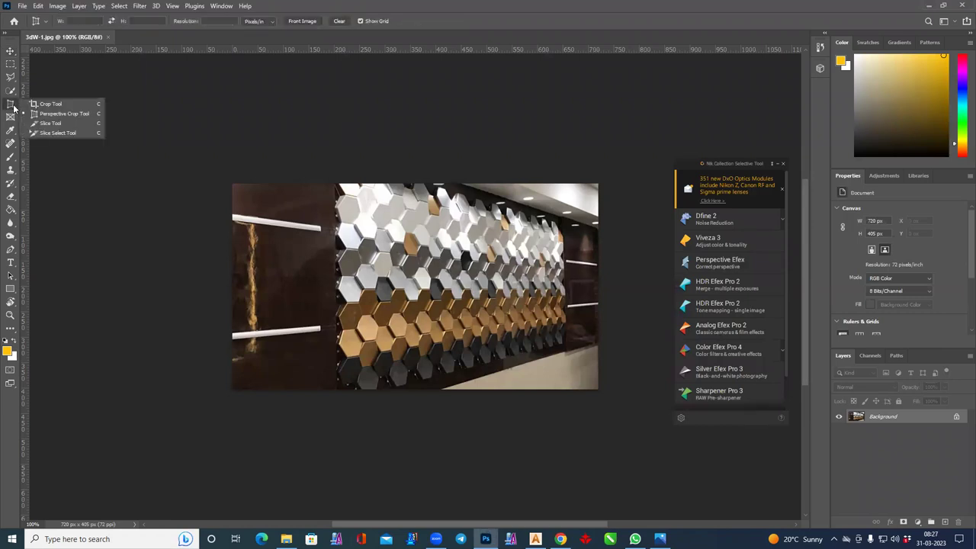
pyautogui.click(67, 114)
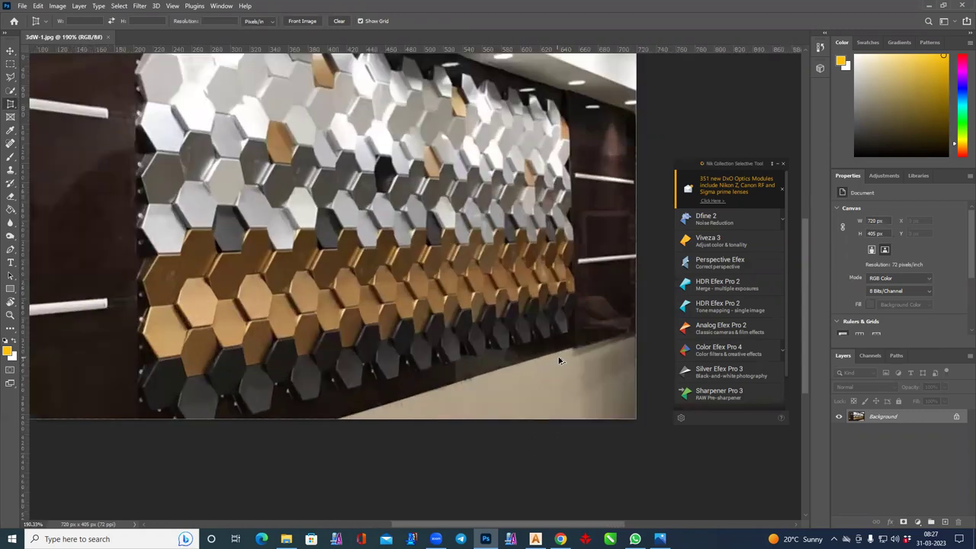
pyautogui.keyDown('alt'); pyautogui.scroll(1, 556, 358); pyautogui.keyUp('alt')
pyautogui.keyDown('alt'); pyautogui.scroll(1, 568, 355); pyautogui.keyUp('alt')
pyautogui.click(578, 344)
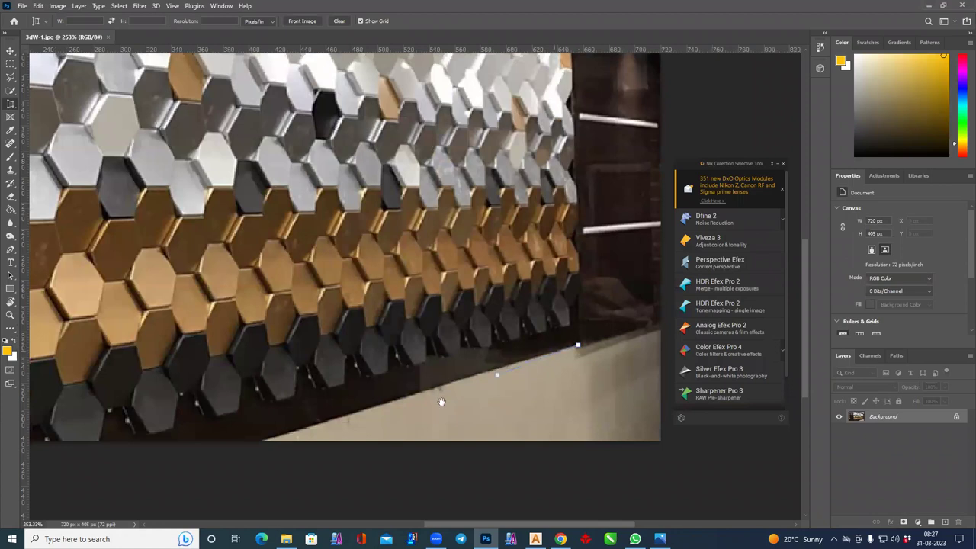
# Place further crop corners at the wall's top right and along its top edge
pyautogui.scroll(1, 523, 252)
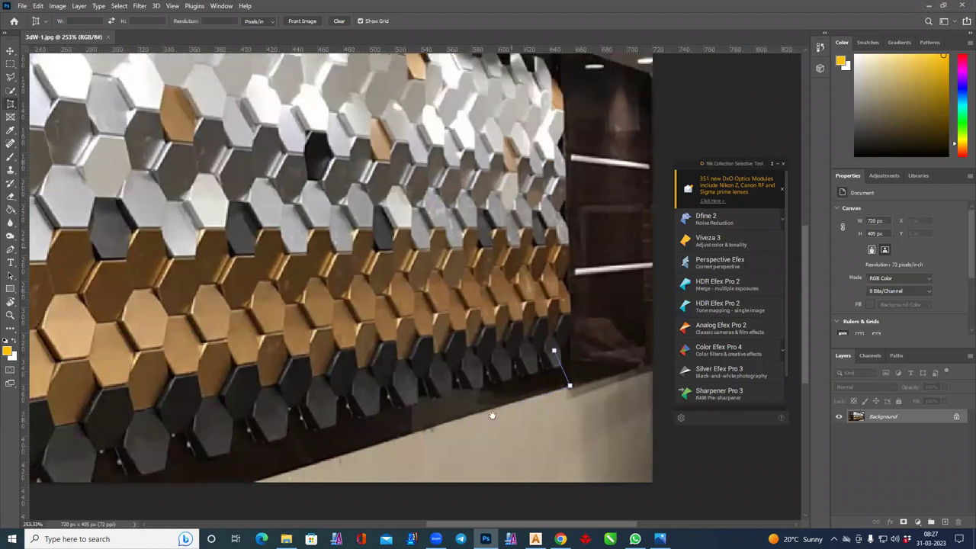
pyautogui.scroll(3, 526, 244)
pyautogui.scroll(2, 531, 227)
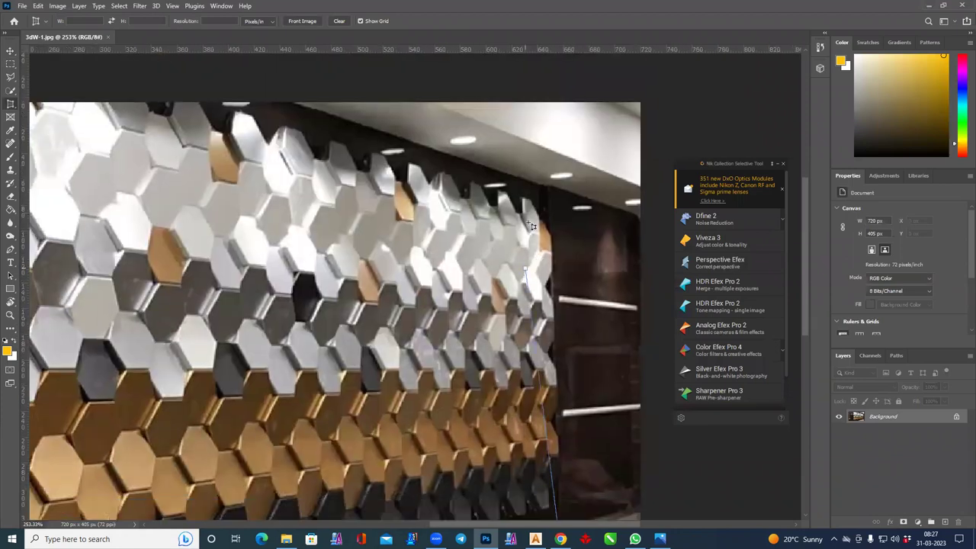
pyautogui.click(549, 186)
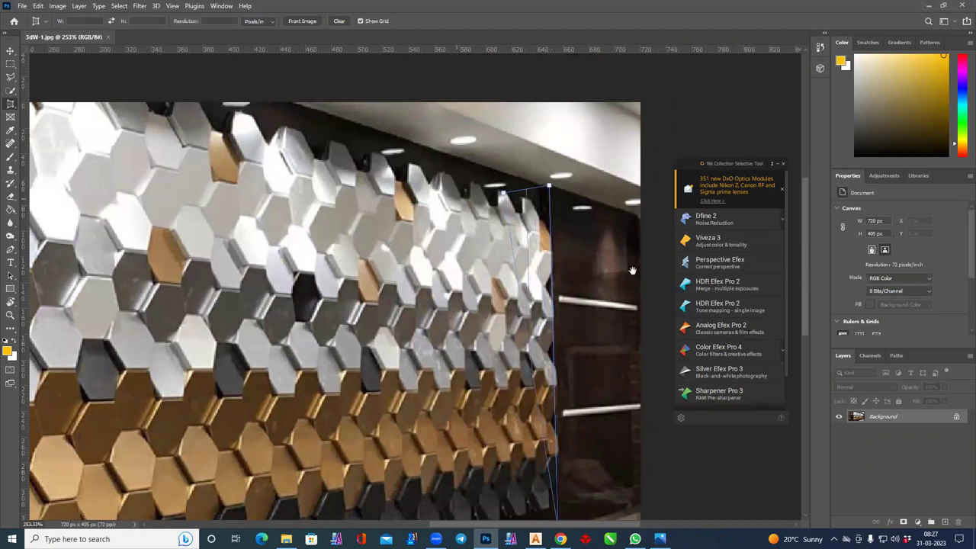
pyautogui.hscroll(-2, 424, 205)
pyautogui.hscroll(-2, 396, 240)
pyautogui.hscroll(-1, 305, 271)
pyautogui.click(298, 275)
# Drag the left crop corners to the wall's edges and commit, giving a 1277 × 559 px image
pyautogui.hscroll(-2, 275, 285)
pyautogui.moveTo(338, 285)
pyautogui.mouseDown()
pyautogui.moveTo(193, 141)
pyautogui.moveTo(217, 146)
pyautogui.moveTo(213, 162)
pyautogui.mouseUp()
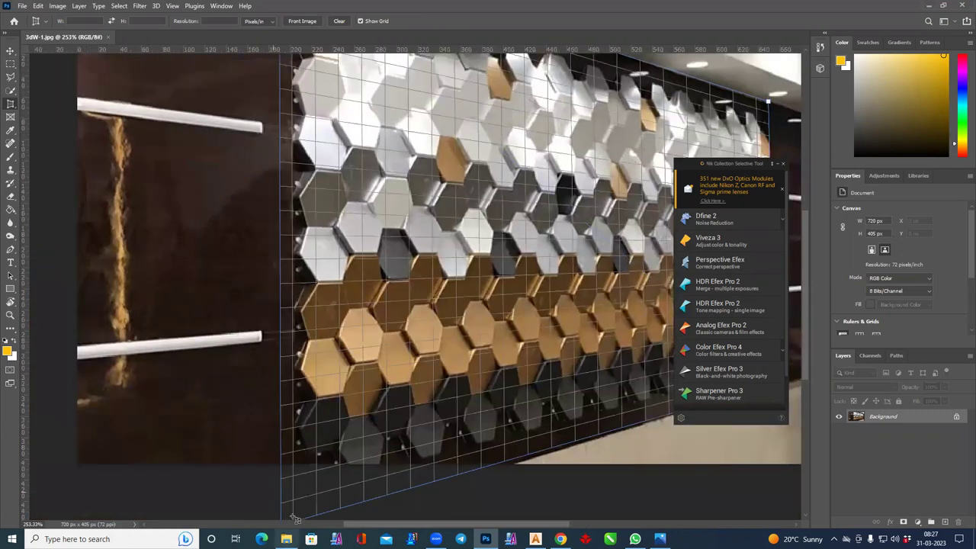
pyautogui.moveTo(210, 414)
pyautogui.mouseDown()
pyautogui.moveTo(292, 526)
pyautogui.moveTo(290, 489)
pyautogui.mouseUp()
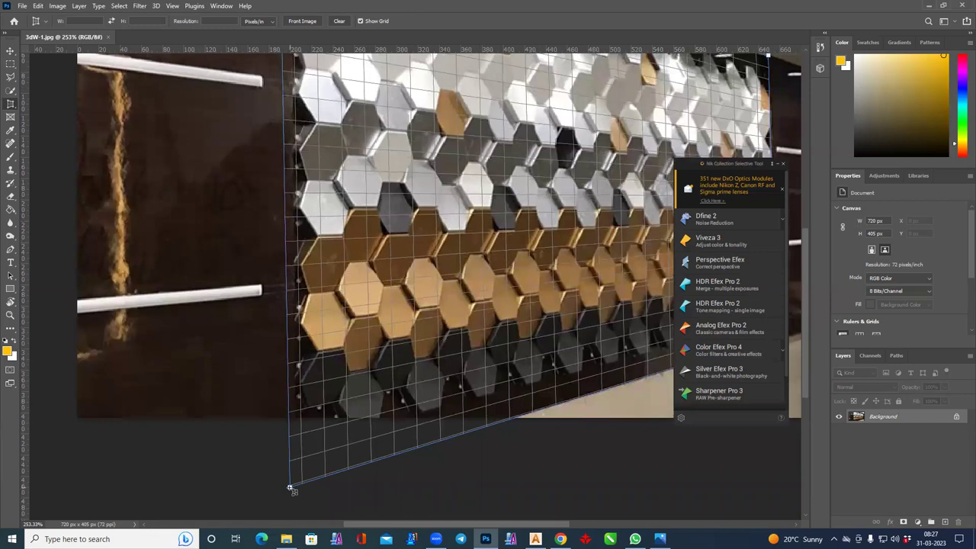
pyautogui.keyDown('alt'); pyautogui.scroll(-2, 264, 444); pyautogui.keyUp('alt')
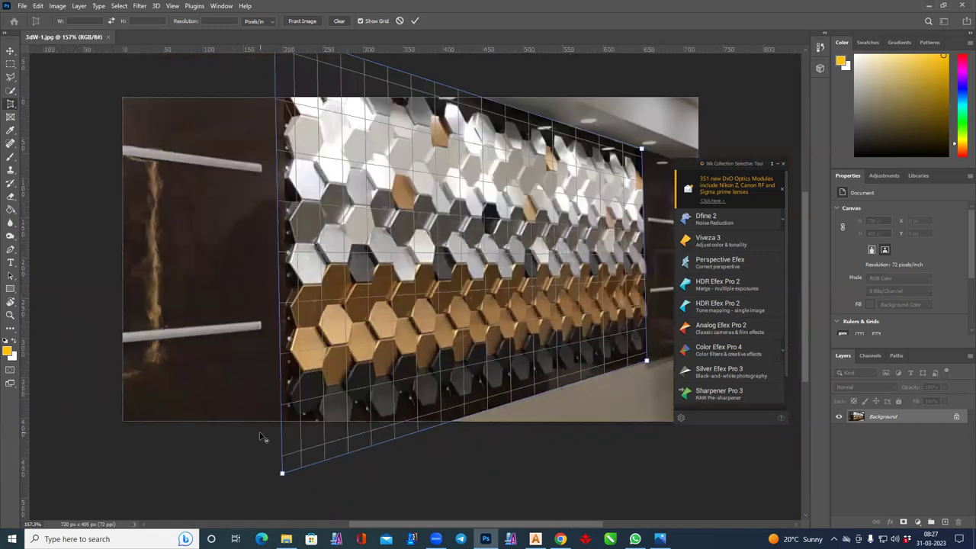
pyautogui.keyDown('alt'); pyautogui.scroll(-1, 259, 433); pyautogui.keyUp('alt')
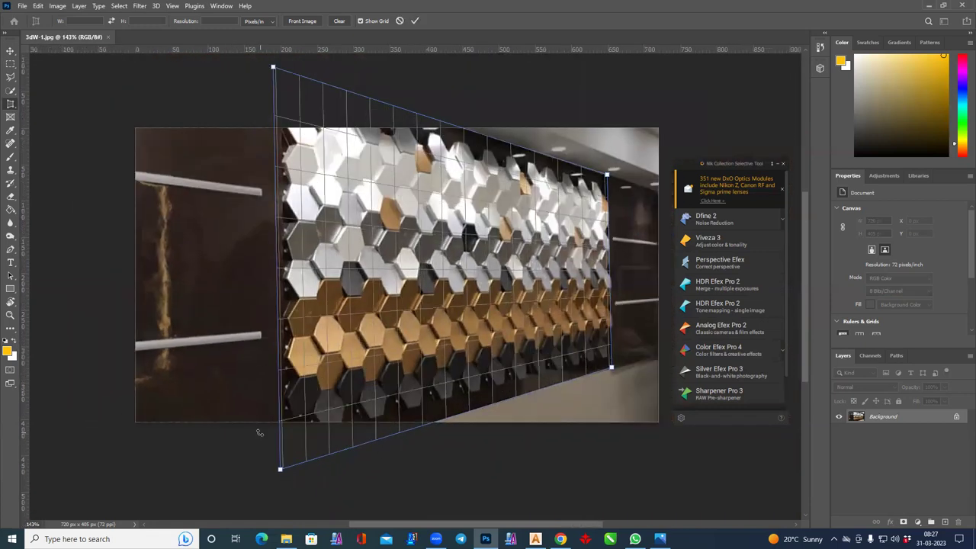
pyautogui.press('Return')
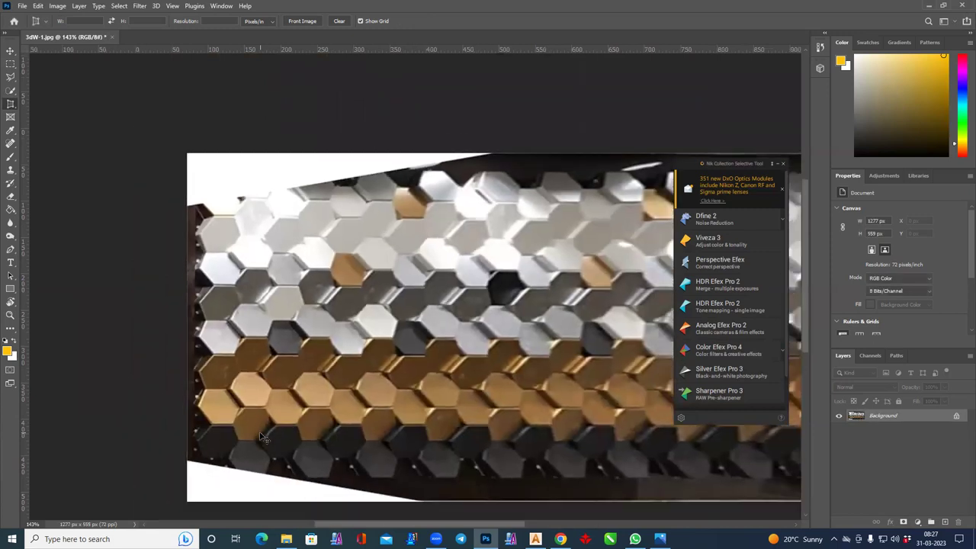
pyautogui.hotkey('ctrl', '0')
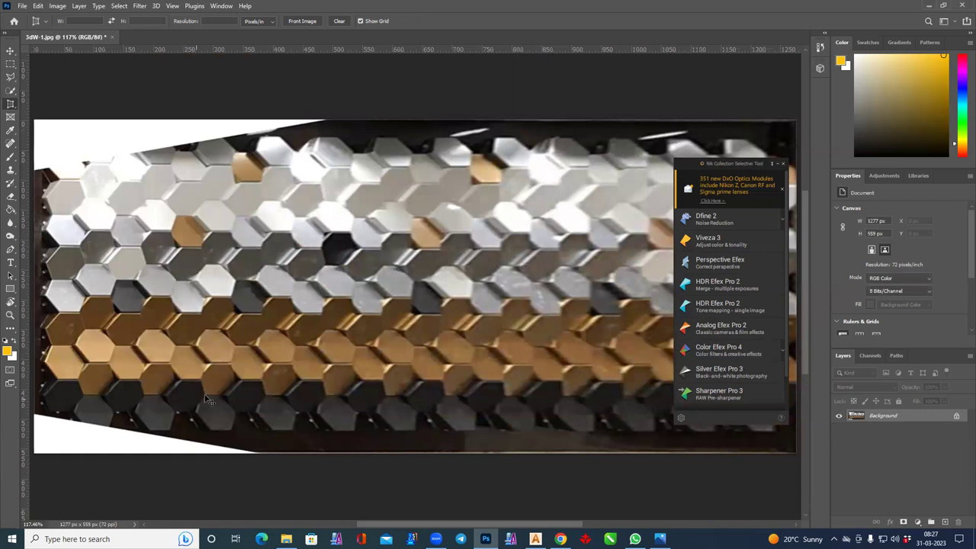
pyautogui.keyDown('alt'); pyautogui.scroll(-3, 213, 401); pyautogui.keyUp('alt')
pyautogui.keyDown('alt'); pyautogui.scroll(1, 290, 393); pyautogui.keyUp('alt')
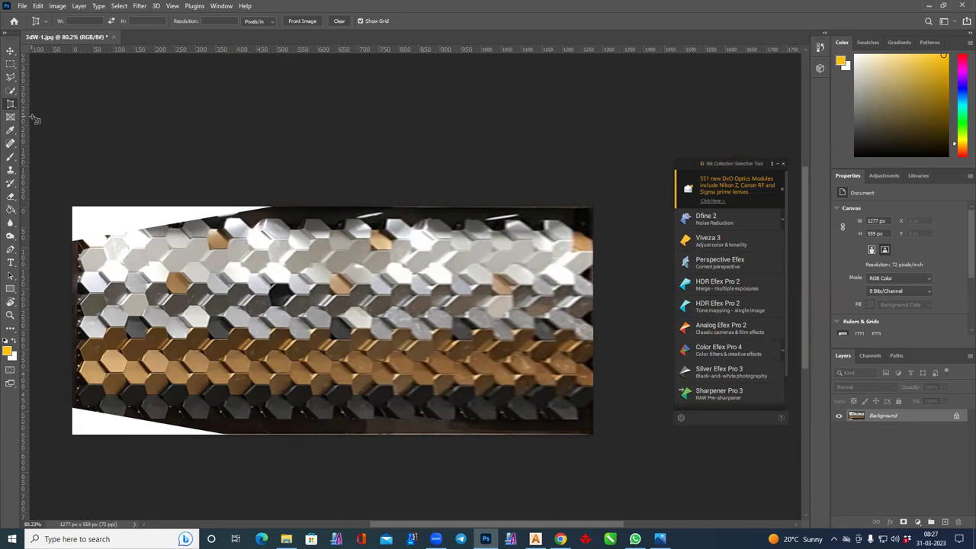
# Export the straightened wall as a JPG into the class 8 folder
pyautogui.click(24, 7)
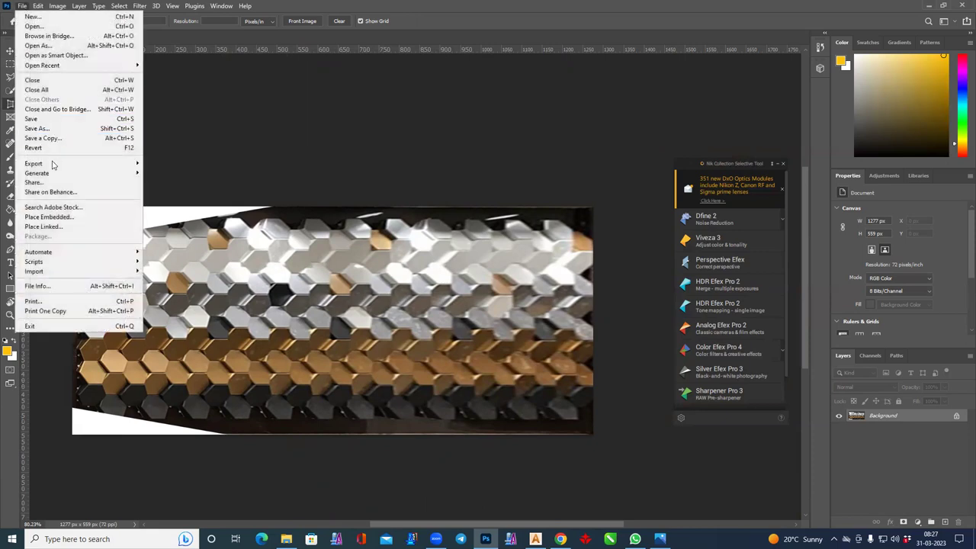
pyautogui.moveTo(34, 163)
pyautogui.click(178, 175)
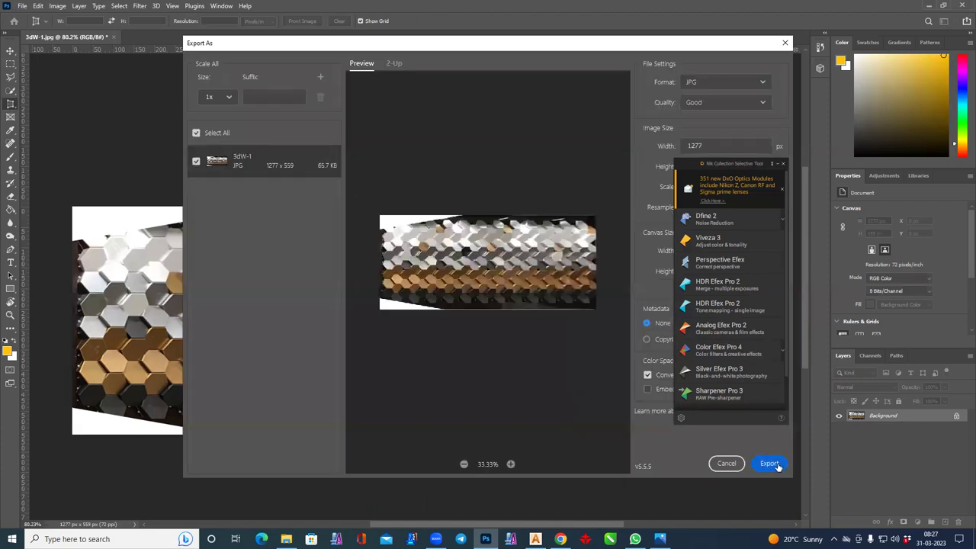
pyautogui.press('Return')
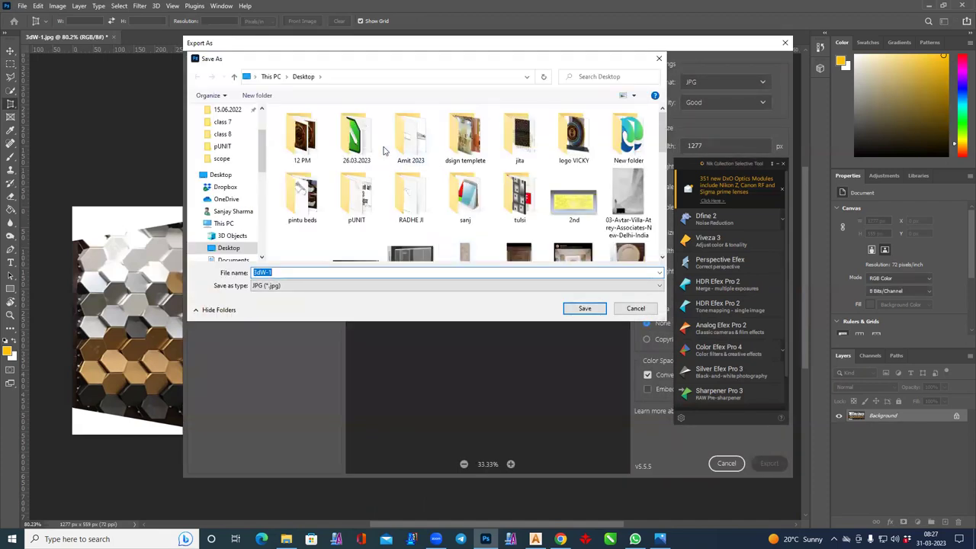
pyautogui.doubleClick(302, 197)
pyautogui.click(581, 309)
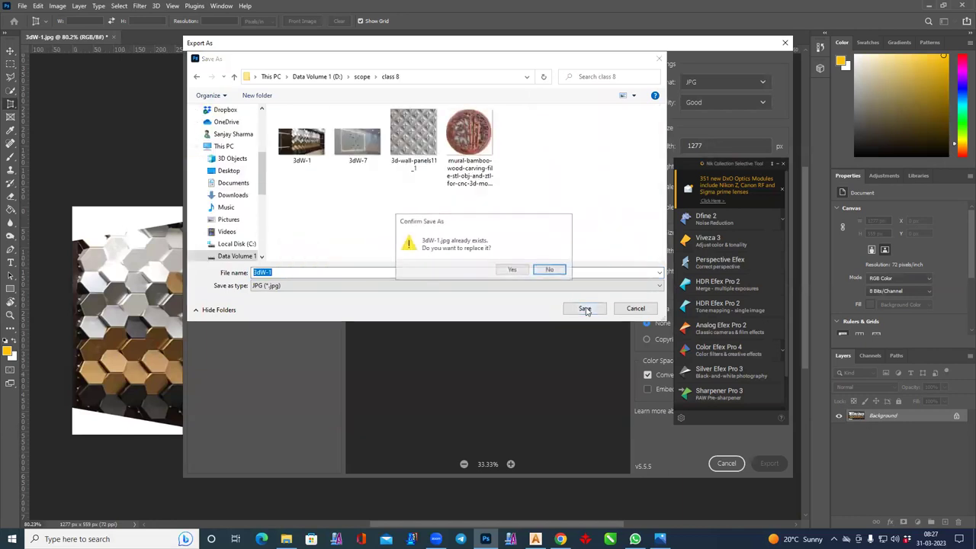
# Decline replacing 3dW-1.jpg, save the export as 3dW-1w, and quit Photoshop
pyautogui.click(550, 271)
pyautogui.click(351, 273)
pyautogui.write('w')
pyautogui.click(584, 308)
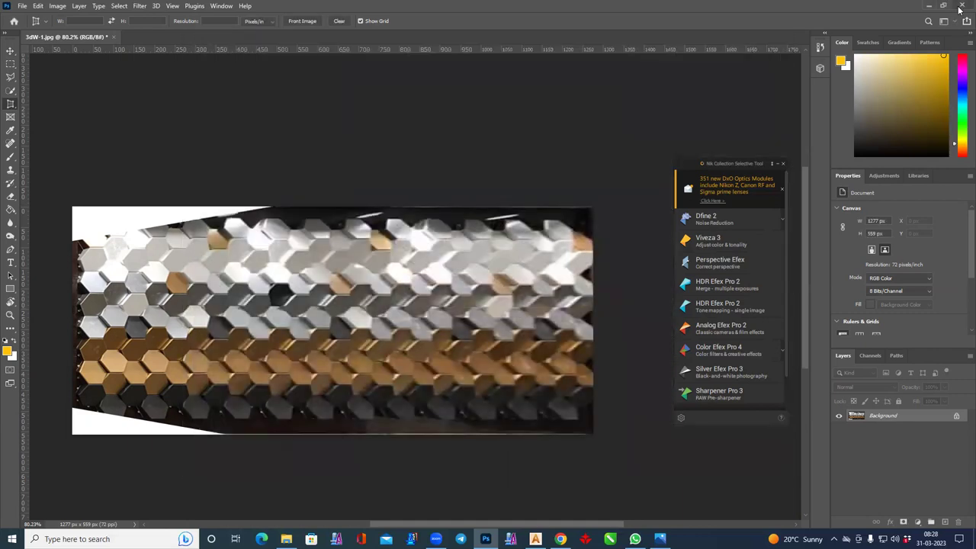
pyautogui.click(964, 6)
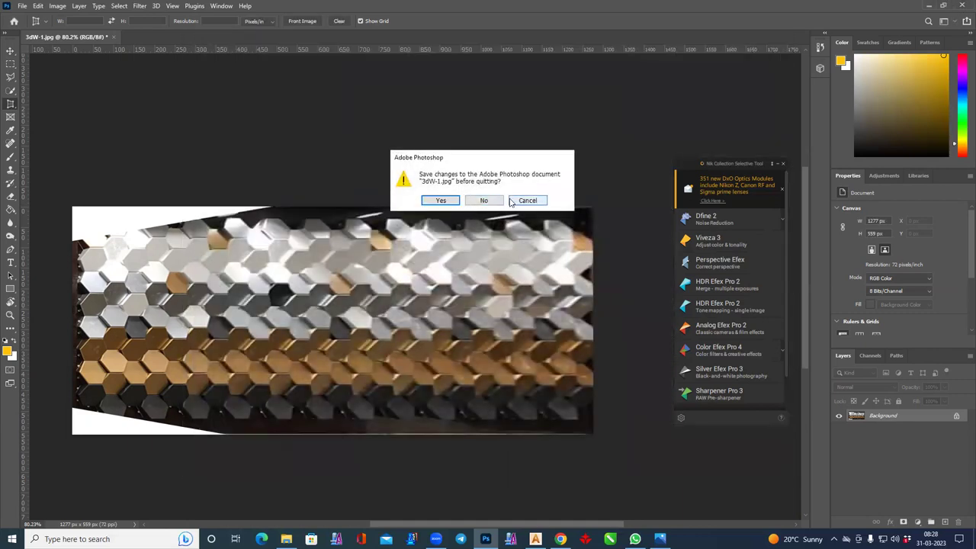
# Cancel quitting, close 3dW-1.jpg unsaved, and open the WhatsApp Image 2023-03-23 door photo
pyautogui.click(533, 203)
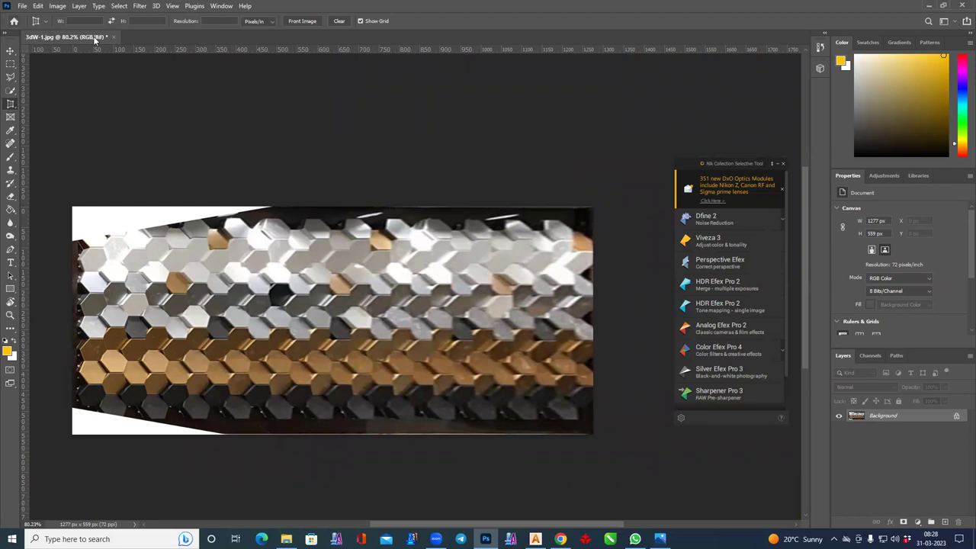
pyautogui.click(114, 36)
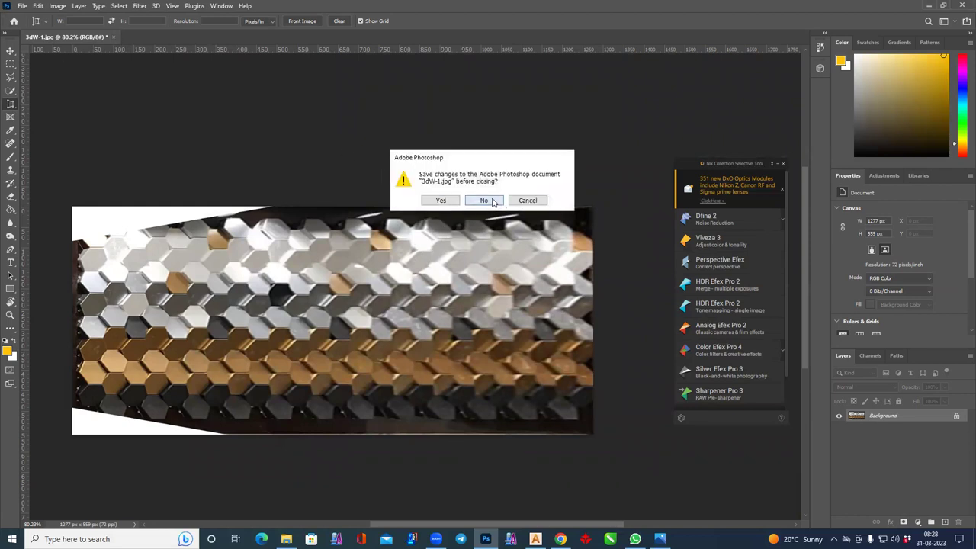
pyautogui.click(491, 203)
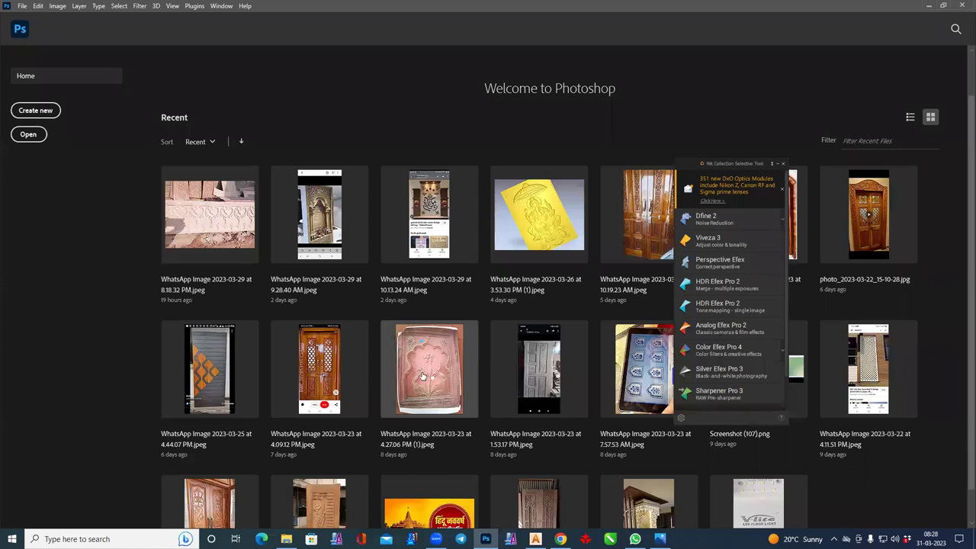
pyautogui.scroll(-1, 422, 372)
pyautogui.scroll(-1, 422, 372)
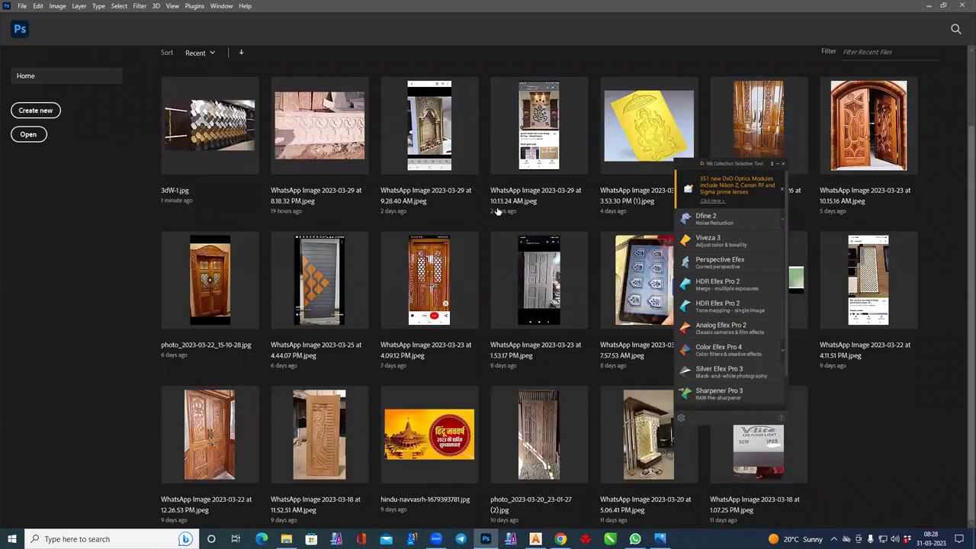
pyautogui.click(856, 130)
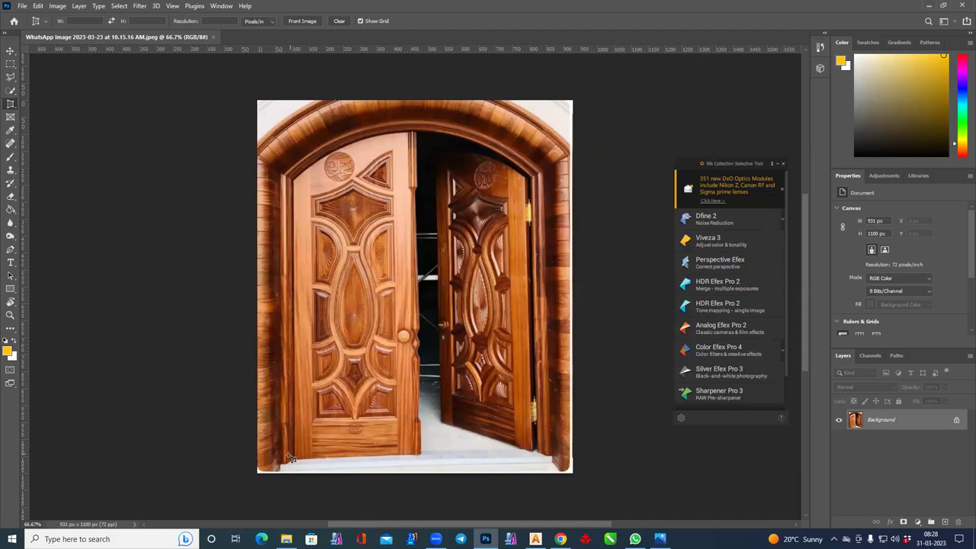
# Perspective-crop the left door leaf, with corners at its bottom, top-left and arch
pyautogui.keyDown('alt'); pyautogui.scroll(1, 391, 452); pyautogui.keyUp('alt')
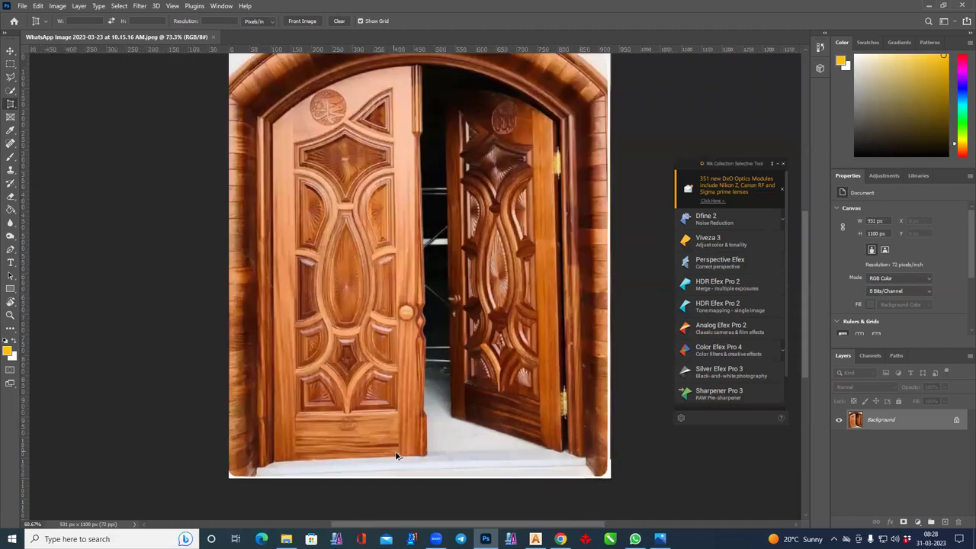
pyautogui.keyDown('alt'); pyautogui.scroll(1, 402, 457); pyautogui.keyUp('alt')
pyautogui.keyDown('alt'); pyautogui.scroll(1, 440, 460); pyautogui.keyUp('alt')
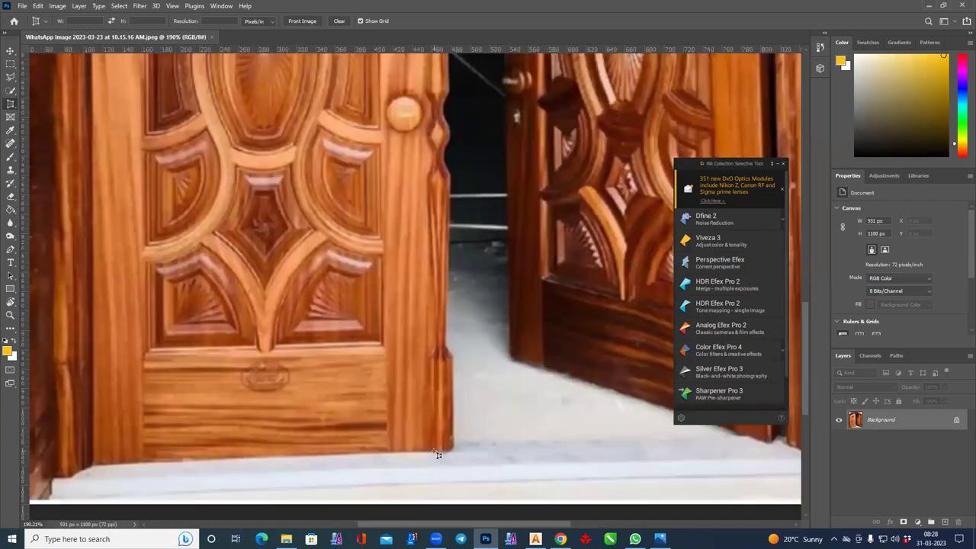
pyautogui.click(433, 450)
pyautogui.scroll(3, 122, 458)
pyautogui.scroll(3, 149, 473)
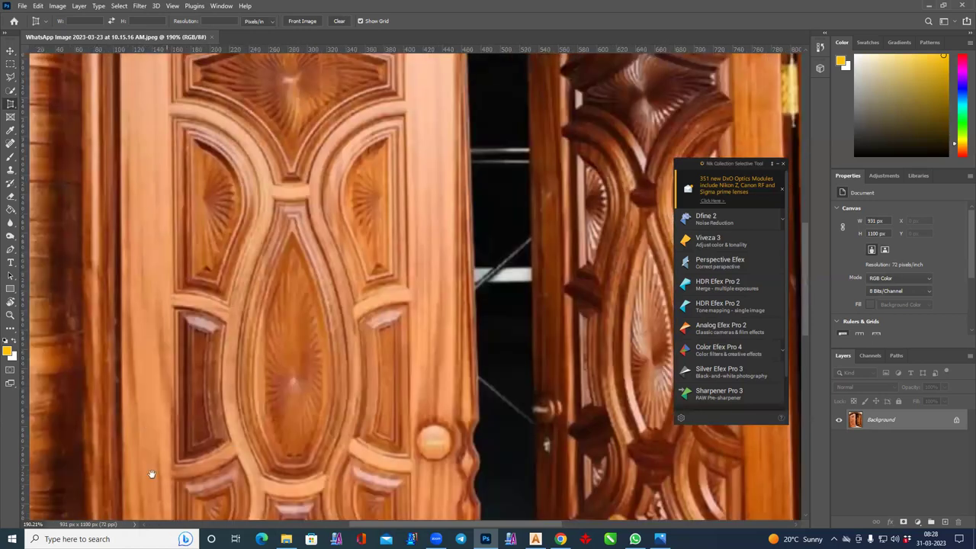
pyautogui.scroll(3, 136, 342)
pyautogui.scroll(1, 132, 342)
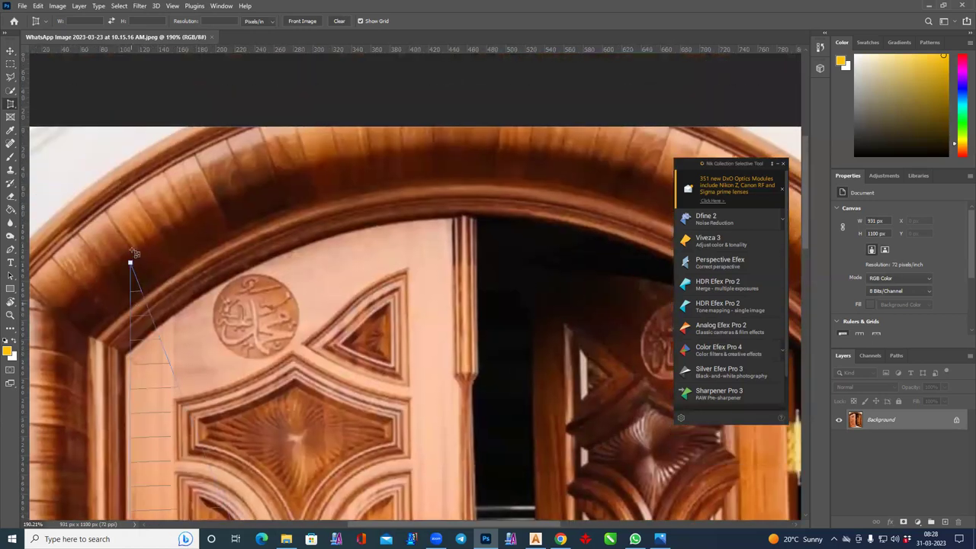
pyautogui.click(125, 212)
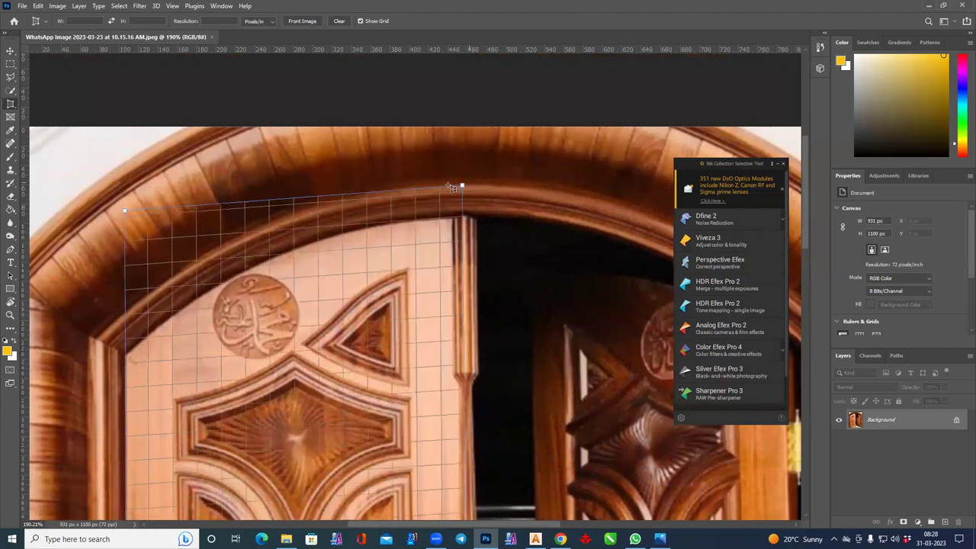
pyautogui.moveTo(451, 186); pyautogui.dragTo(452, 186)
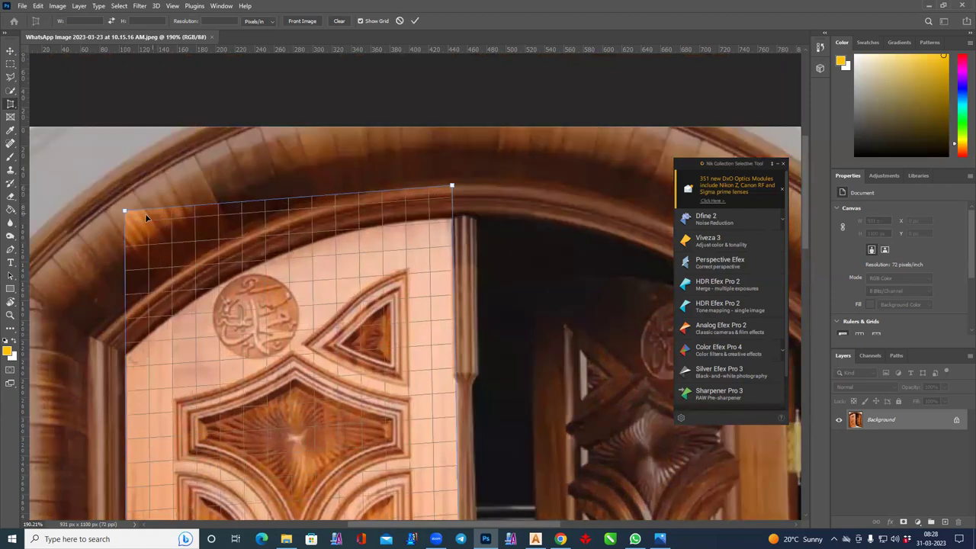
pyautogui.moveTo(124, 209); pyautogui.dragTo(126, 190)
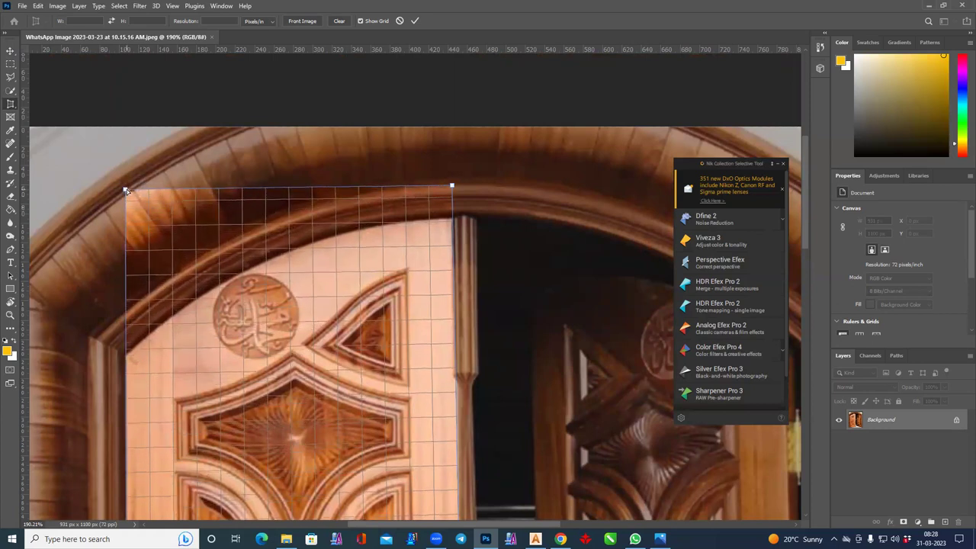
# Apply the crop for a 355 × 994 px door, then close it without saving
pyautogui.press('Return')
pyautogui.hotkey('ctrl', '0')
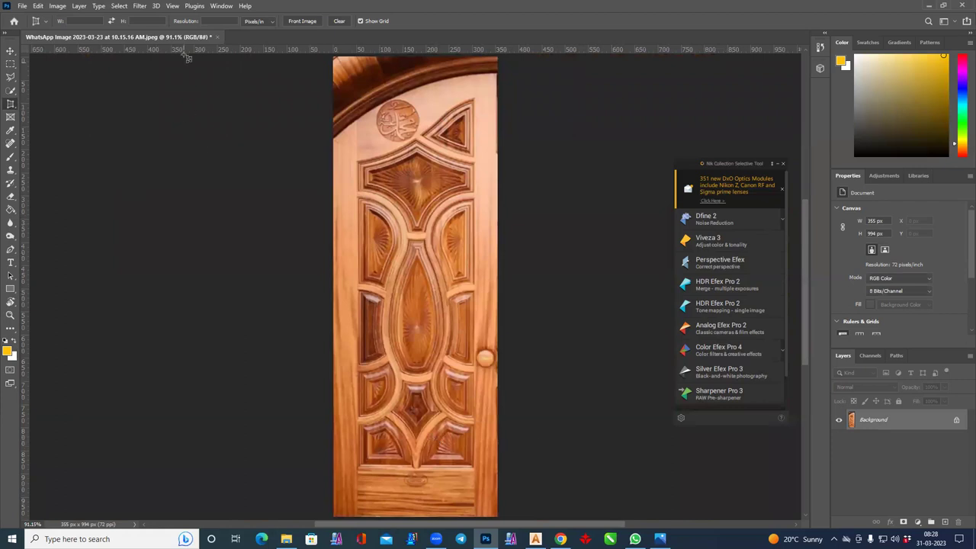
pyautogui.click(218, 37)
pyautogui.click(486, 200)
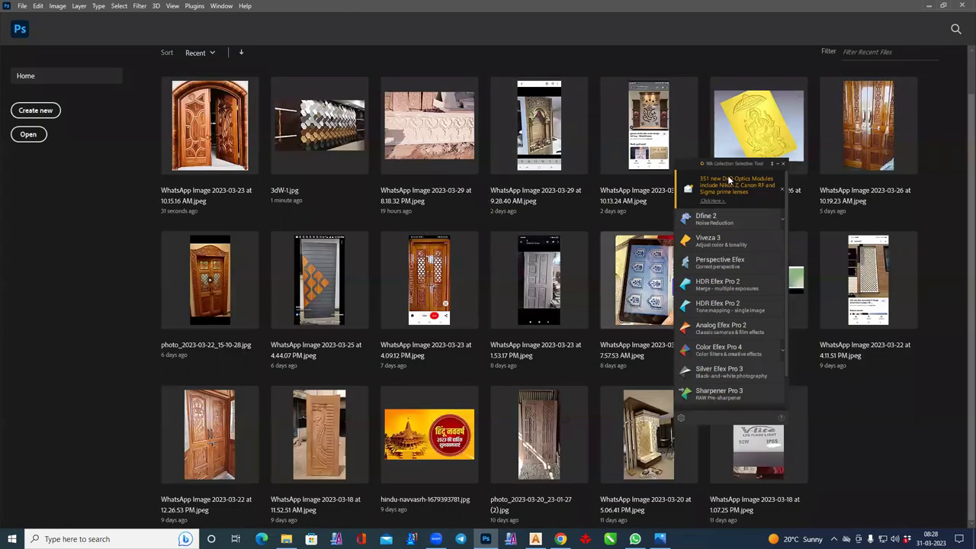
# Close the Nik Collection panel and set a crop corner at the top of the door's centre seam
pyautogui.click(783, 164)
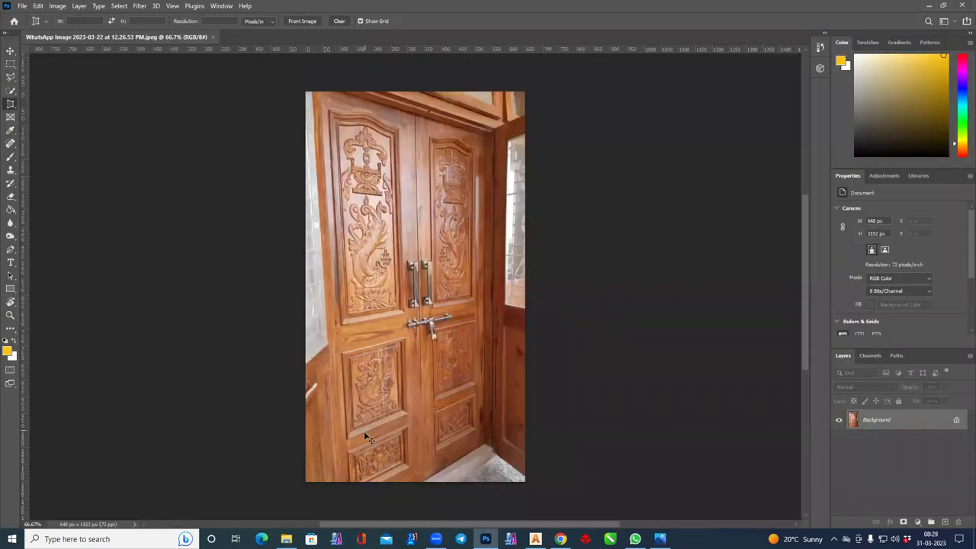
pyautogui.keyDown('alt'); pyautogui.scroll(2, 374, 457); pyautogui.keyUp('alt')
pyautogui.keyDown('alt'); pyautogui.scroll(2, 375, 458); pyautogui.keyUp('alt')
pyautogui.keyDown('alt'); pyautogui.scroll(2, 366, 343); pyautogui.keyUp('alt')
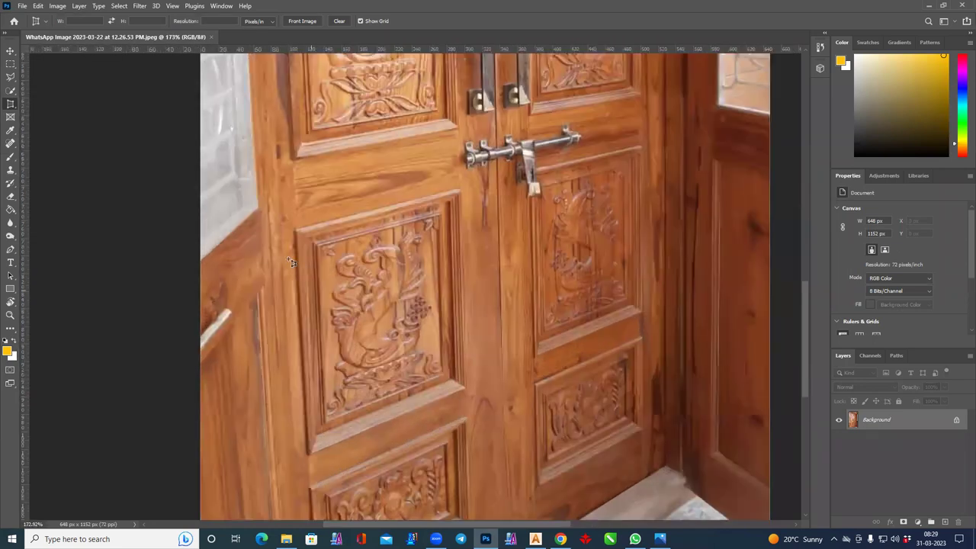
pyautogui.keyDown('alt'); pyautogui.scroll(-1, 301, 314); pyautogui.keyUp('alt')
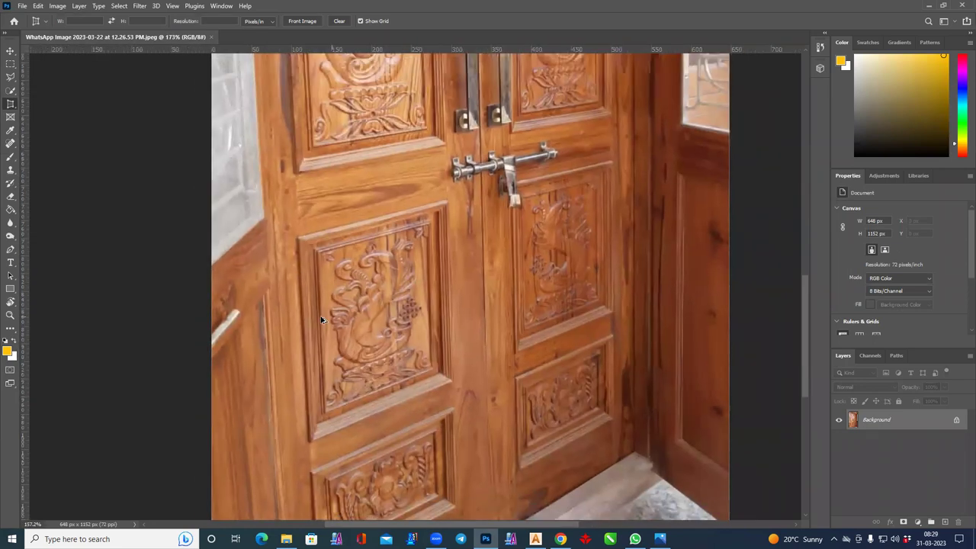
pyautogui.keyDown('alt'); pyautogui.scroll(-1, 343, 343); pyautogui.keyUp('alt')
pyautogui.keyDown('alt'); pyautogui.scroll(-1, 396, 381); pyautogui.keyUp('alt')
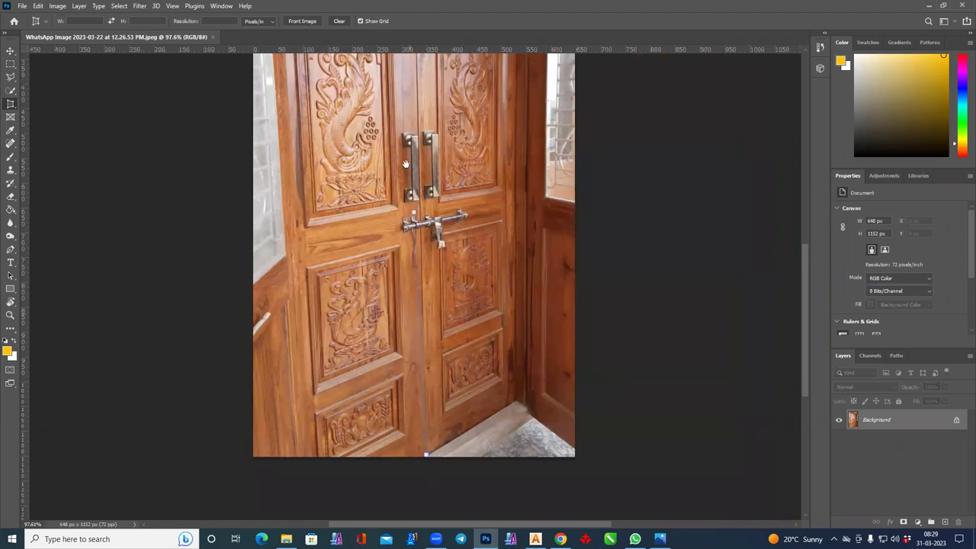
pyautogui.scroll(3, 446, 381)
pyautogui.scroll(3, 457, 219)
pyautogui.click(456, 206)
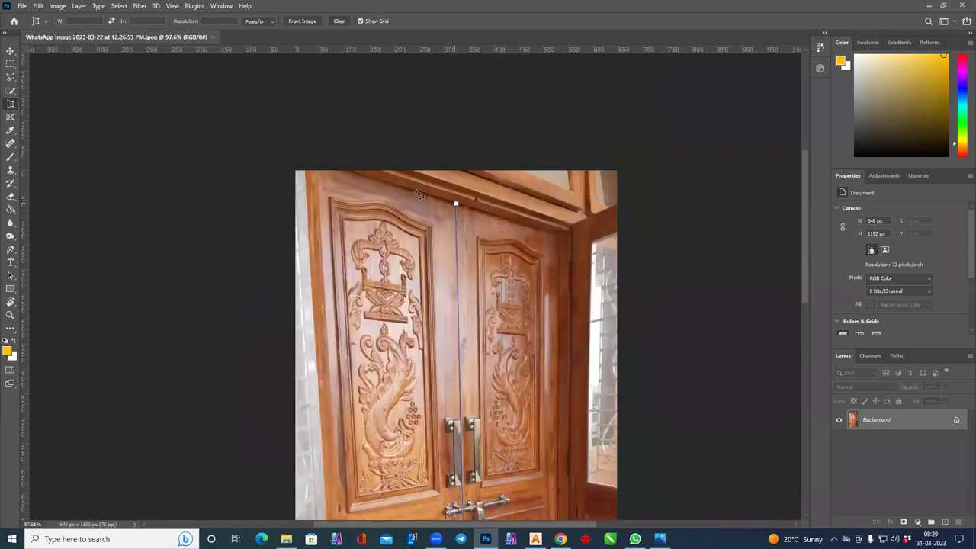
# Place the last crop corner at the bottom-left and adjust it to square the door
pyautogui.scroll(3, 359, 204)
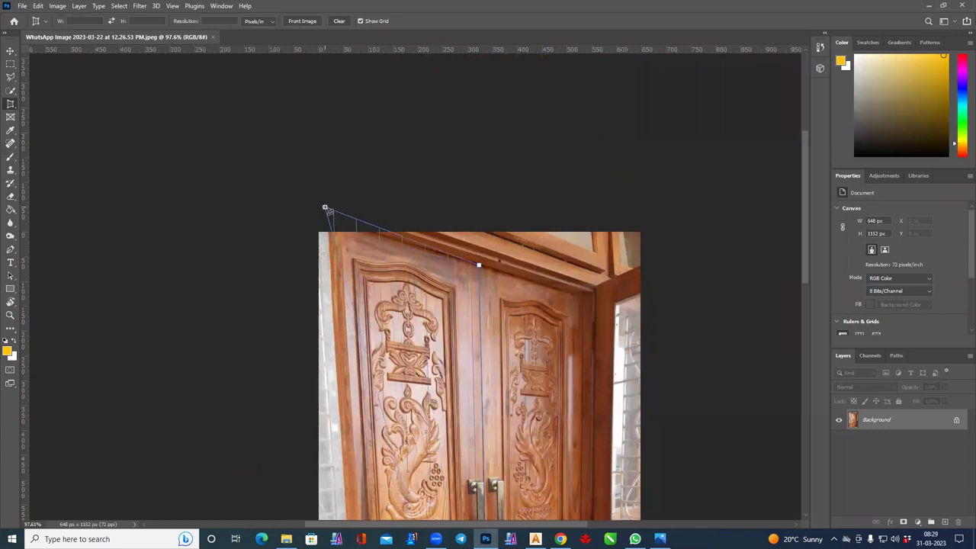
pyautogui.scroll(-3, 328, 214)
pyautogui.scroll(-10, 359, 130)
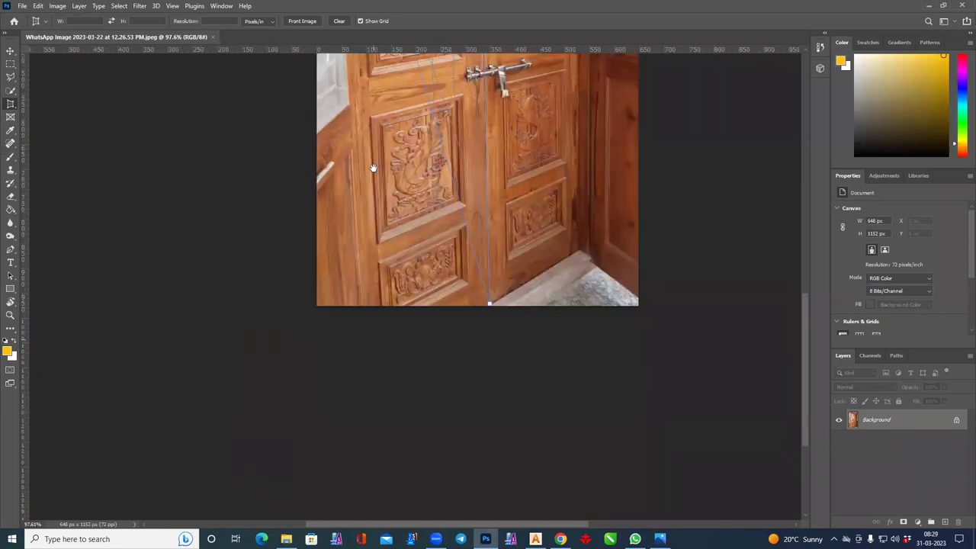
pyautogui.scroll(-2, 372, 168)
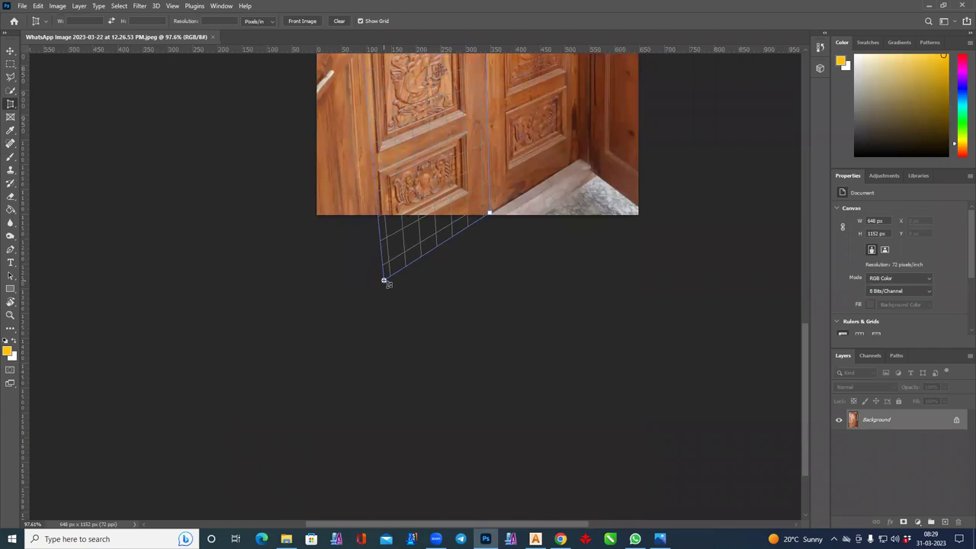
pyautogui.click(385, 282)
pyautogui.scroll(4, 327, 231)
pyautogui.scroll(3, 323, 227)
pyautogui.scroll(-3, 346, 319)
pyautogui.scroll(-3, 356, 338)
pyautogui.moveTo(395, 434); pyautogui.dragTo(376, 435)
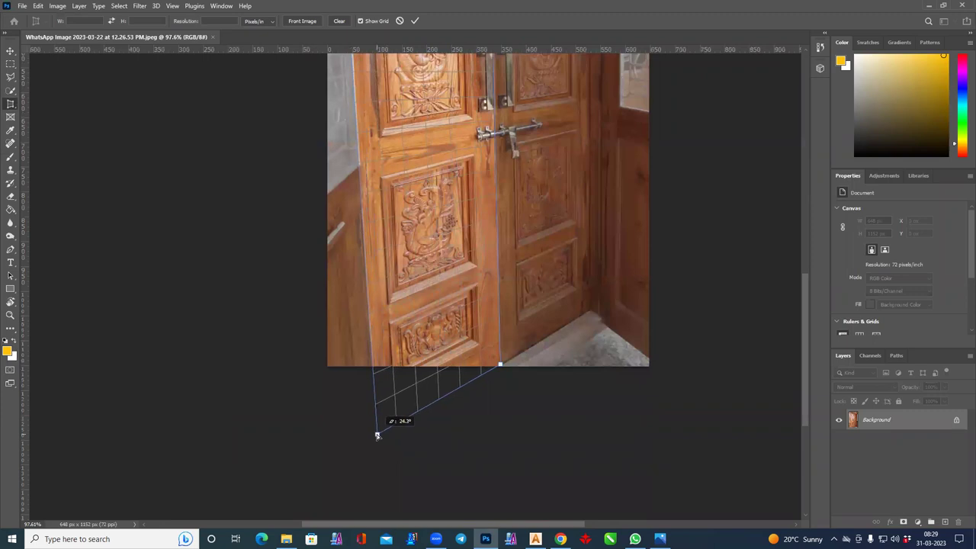
pyautogui.moveTo(364, 339); pyautogui.dragTo(370, 417)
# Apply the perspective crop for a 418 × 1835 px door, then quit Photoshop without saving
pyautogui.scroll(3, 372, 389)
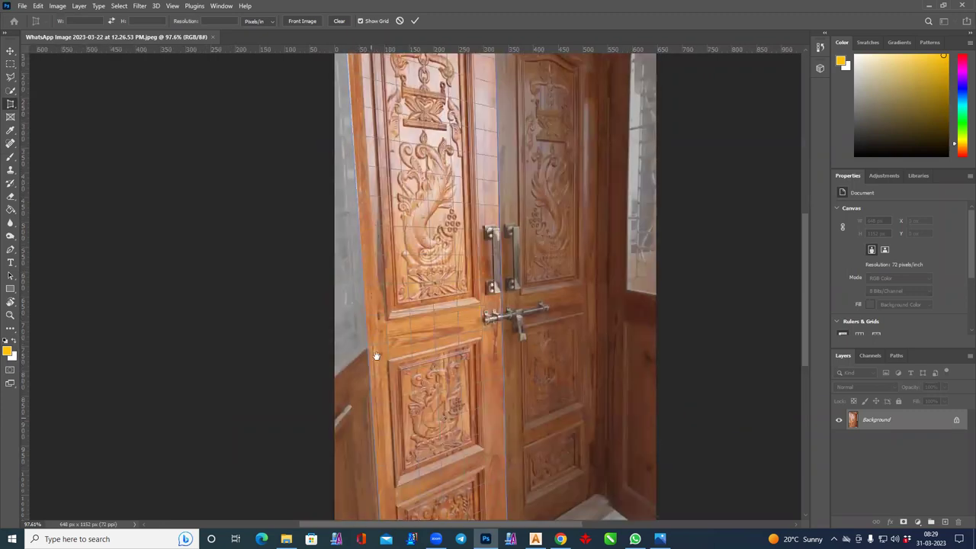
pyautogui.scroll(2, 376, 351)
pyautogui.press('Return')
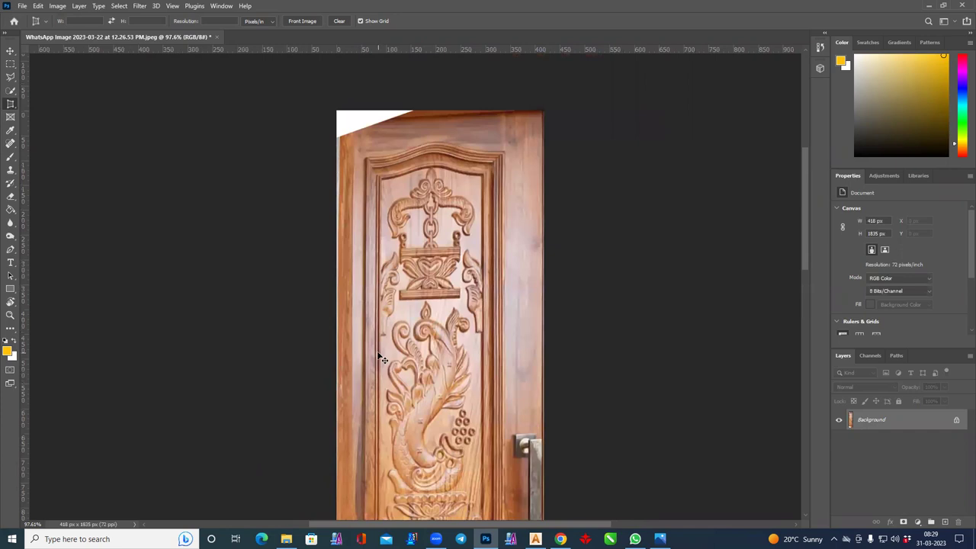
pyautogui.hotkey('ctrl', '0')
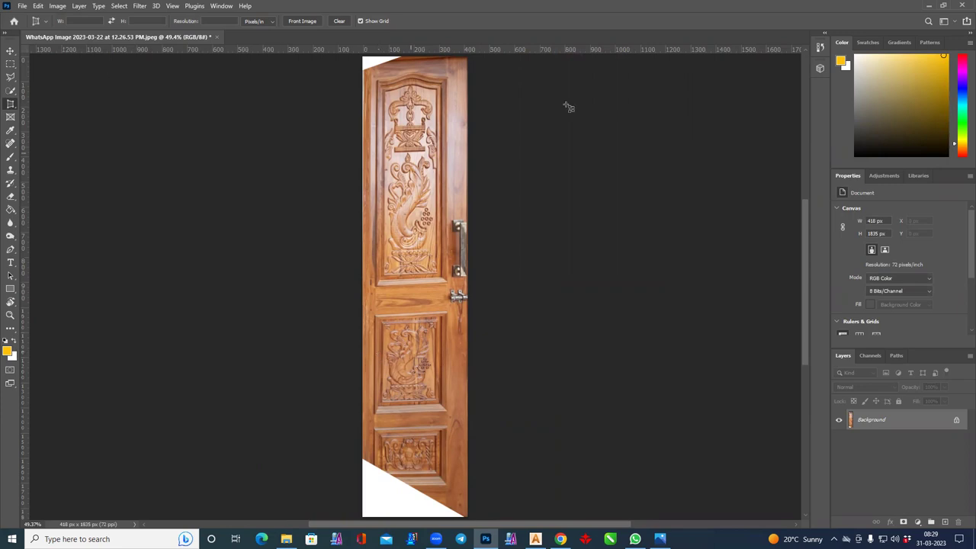
pyautogui.click(963, 5)
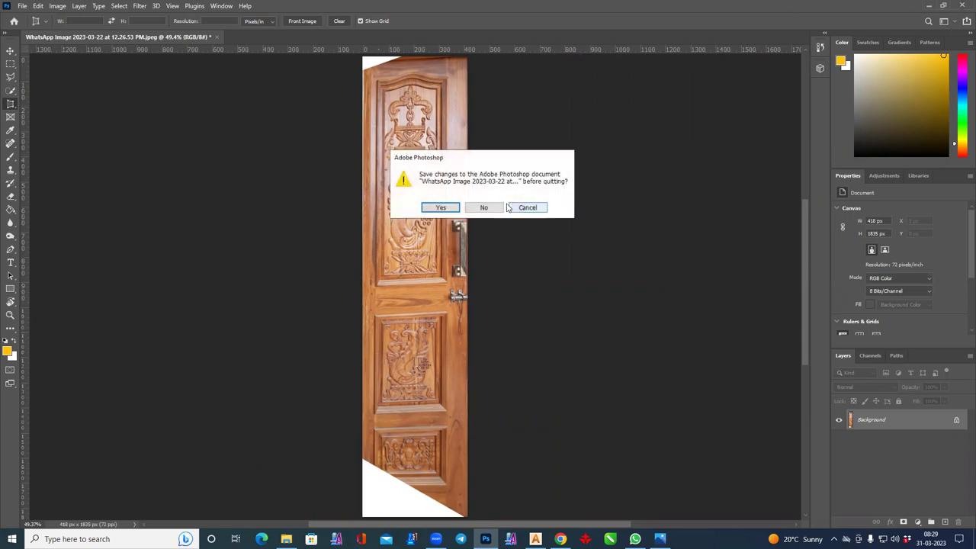
pyautogui.click(489, 206)
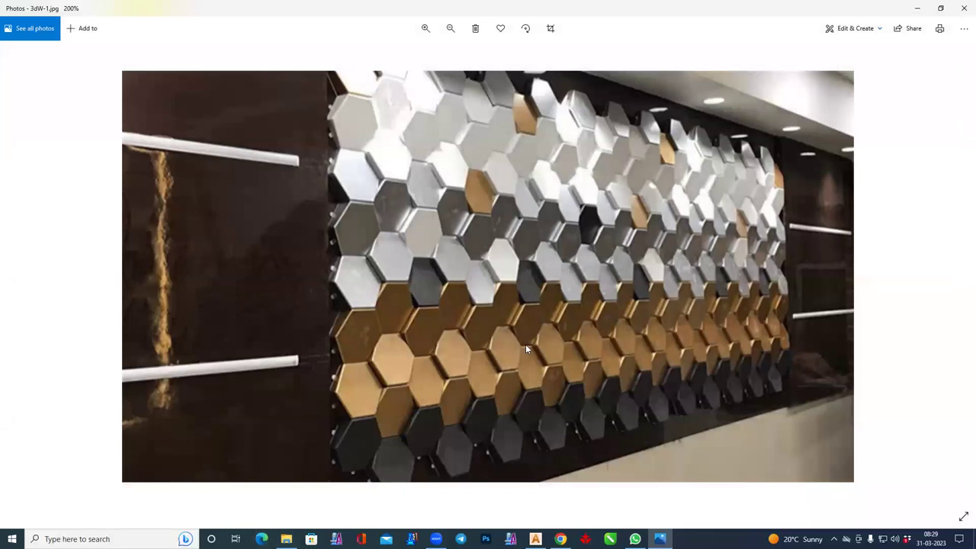
# Start a new ArtCAM model in inches with width 60 and height 30
pyautogui.click(536, 539)
pyautogui.click(211, 66)
pyautogui.click(409, 318)
pyautogui.moveTo(418, 218); pyautogui.dragTo(389, 218)
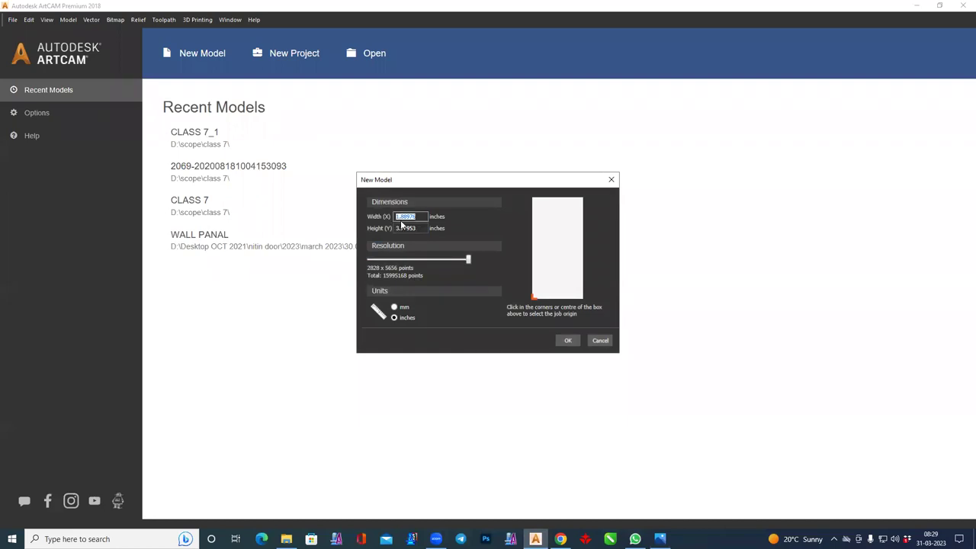
pyautogui.write('60')
pyautogui.press('Tab')
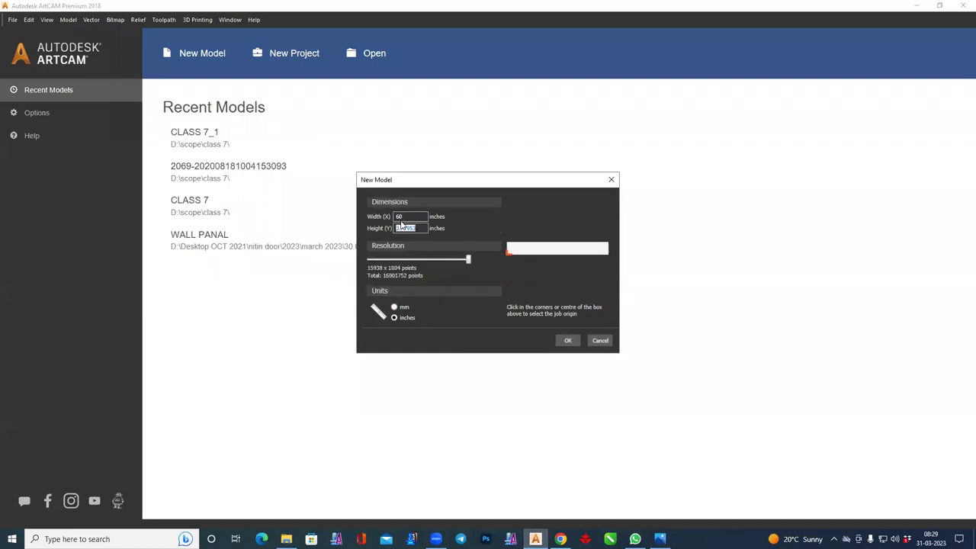
pyautogui.write('30')
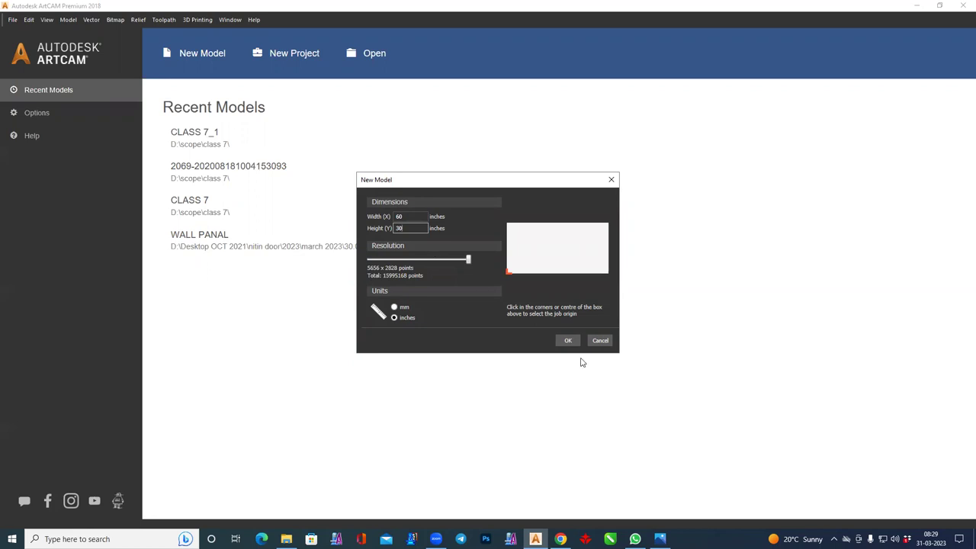
pyautogui.click(568, 341)
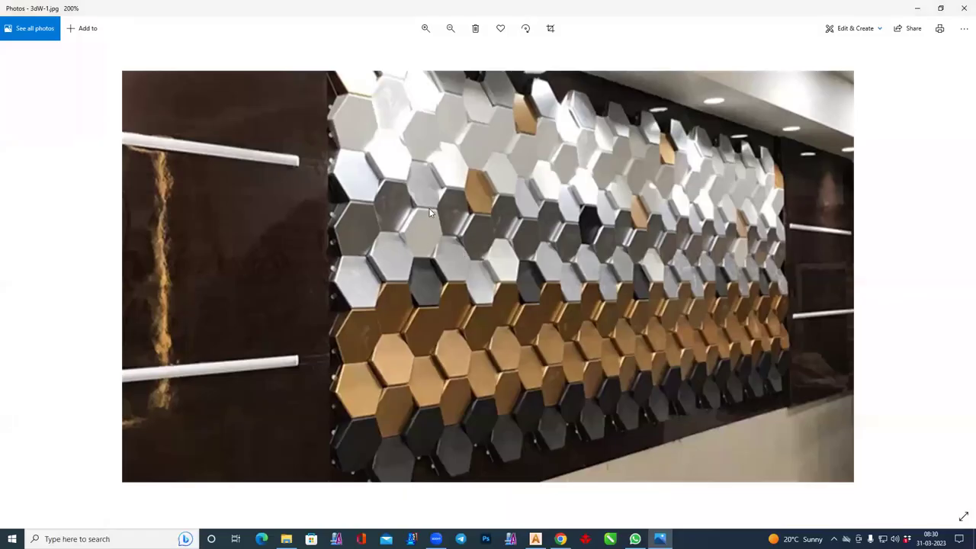
# Leave the reference photo and show the blank 60 × 30 inch ArtCAM canvas in 2D View
pyautogui.hotkey('alt', 'Tab')
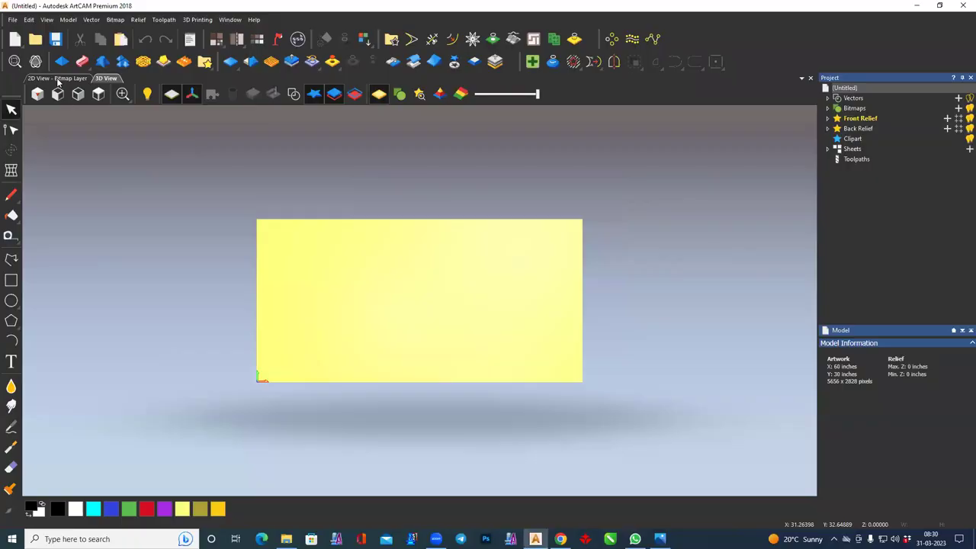
pyautogui.click(58, 78)
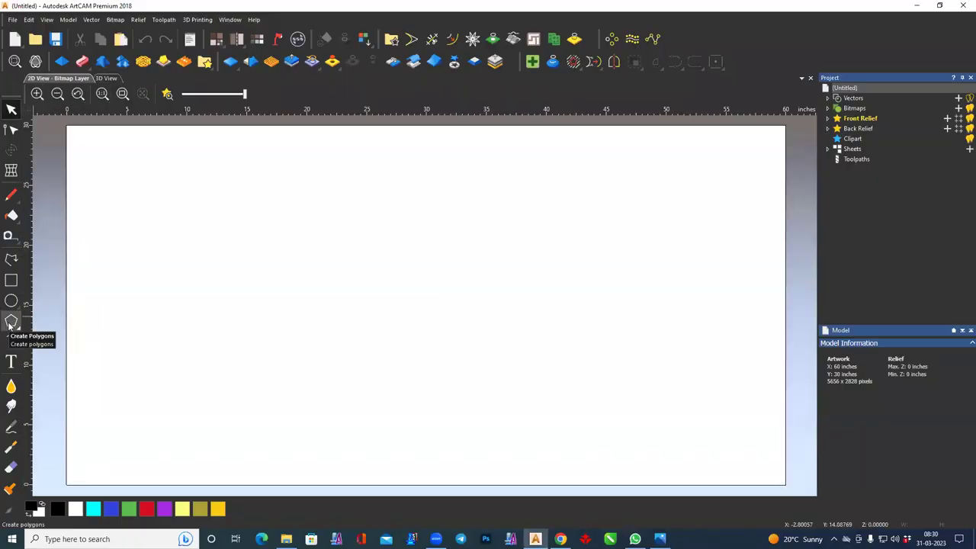
# Draw a 6-sided polygon of about 1.765 inch radius centred at X 30, Y 15
pyautogui.click(11, 322)
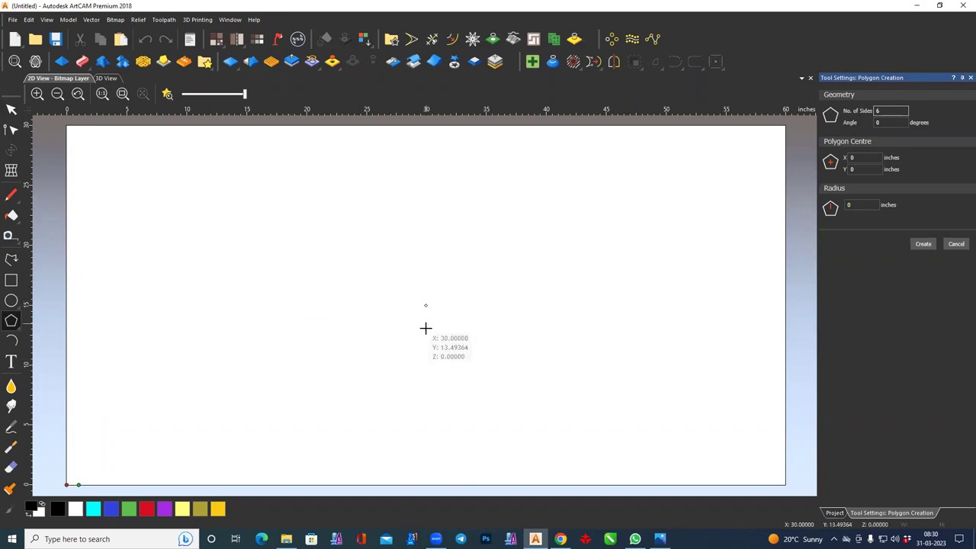
pyautogui.moveTo(426, 305); pyautogui.dragTo(434, 324)
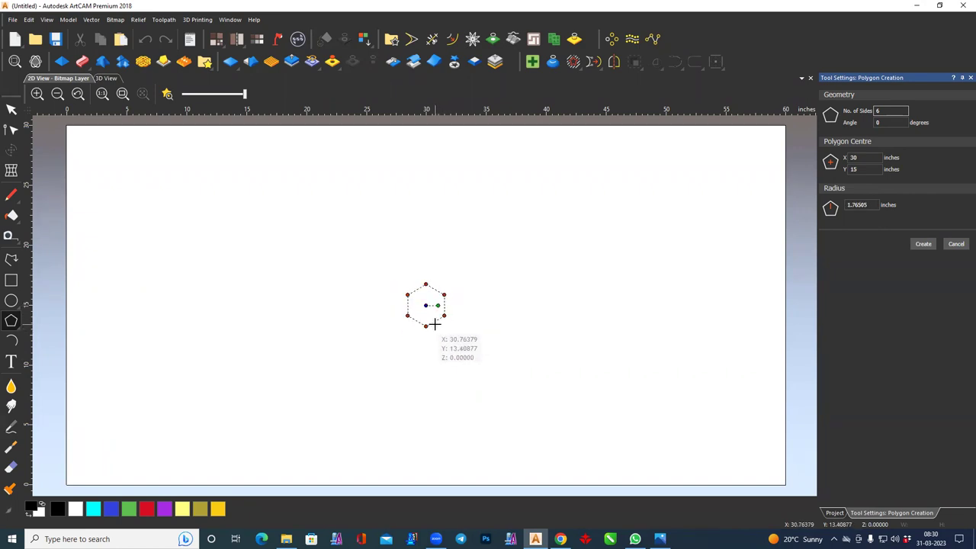
pyautogui.press('Return')
pyautogui.scroll(10, 427, 313)
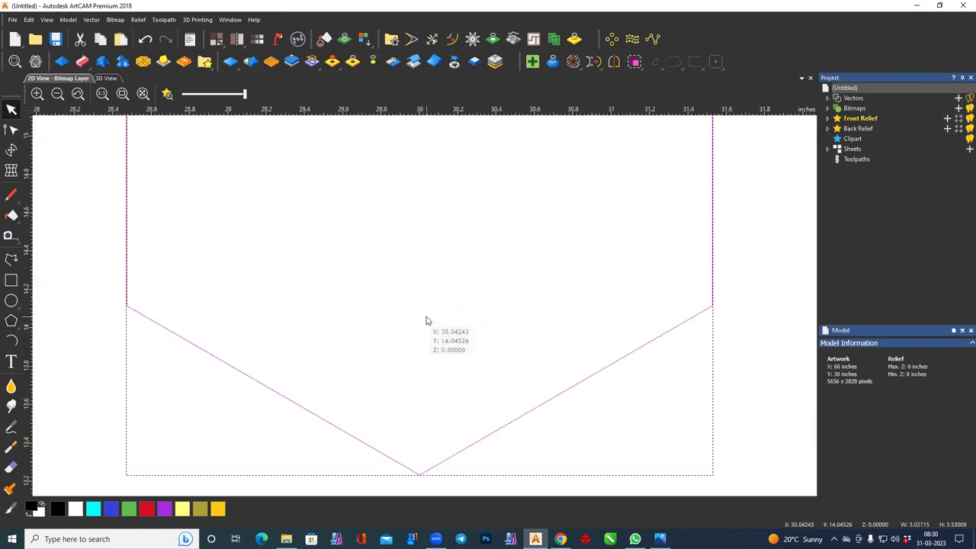
pyautogui.scroll(-5, 414, 306)
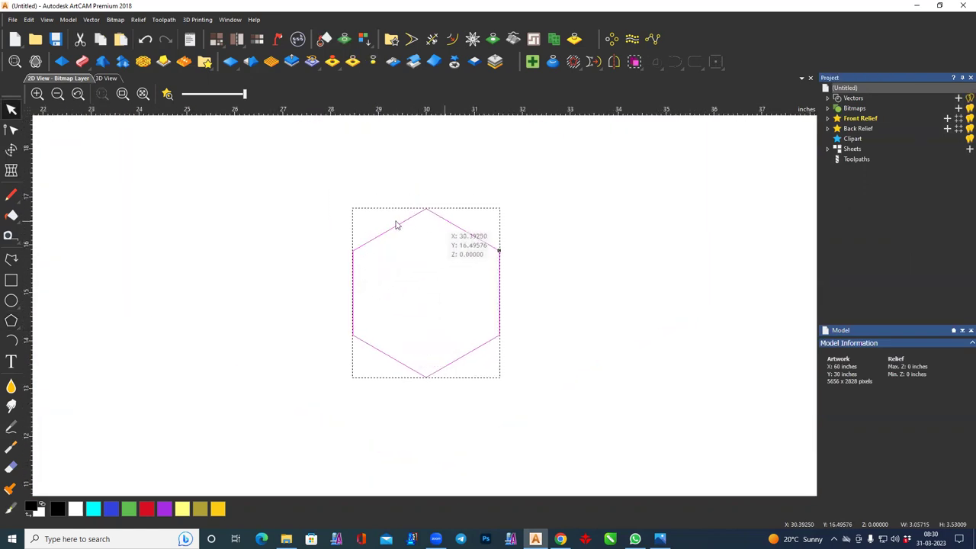
# Rotate the hexagon 30° anticlockwise, discarding a trial 60° rotation, so its top and bottom are flat
pyautogui.click(11, 150)
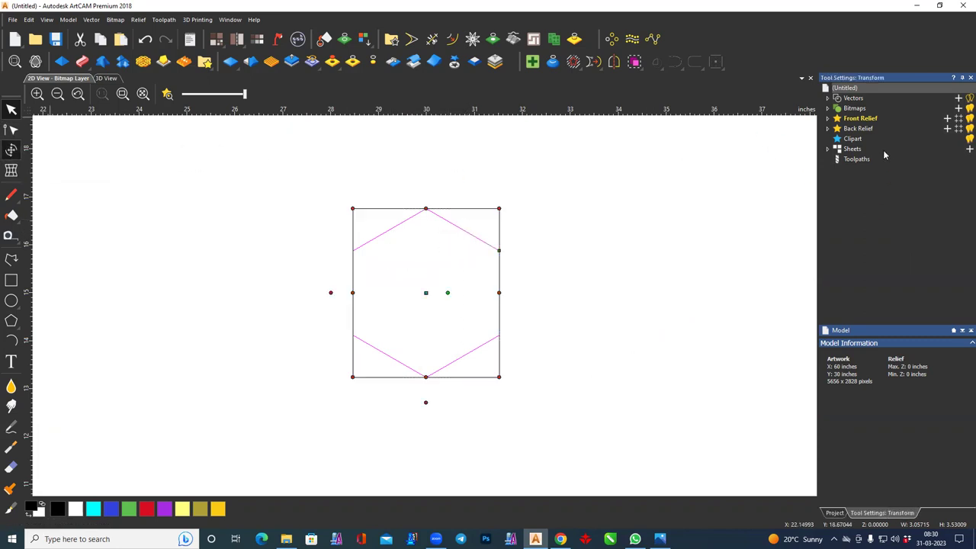
pyautogui.click(899, 321)
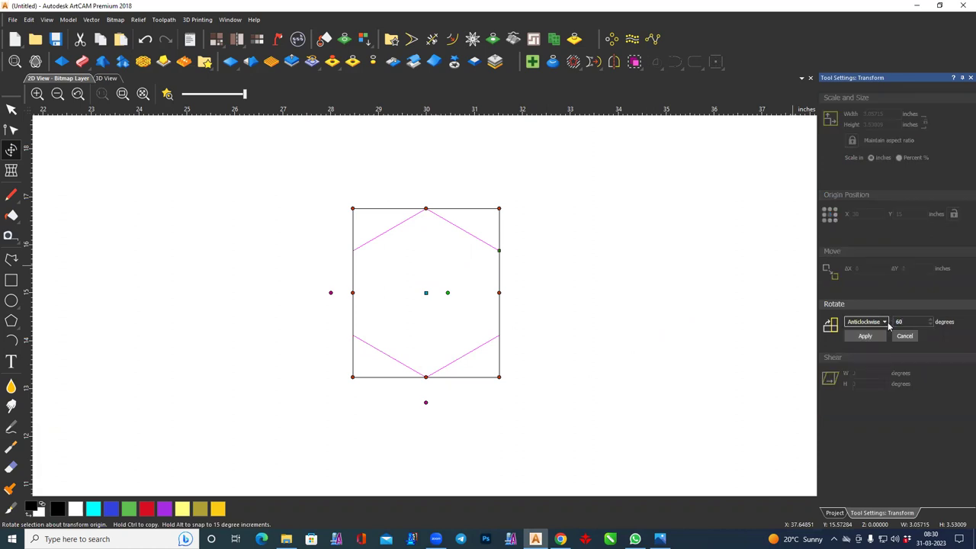
pyautogui.press('Return')
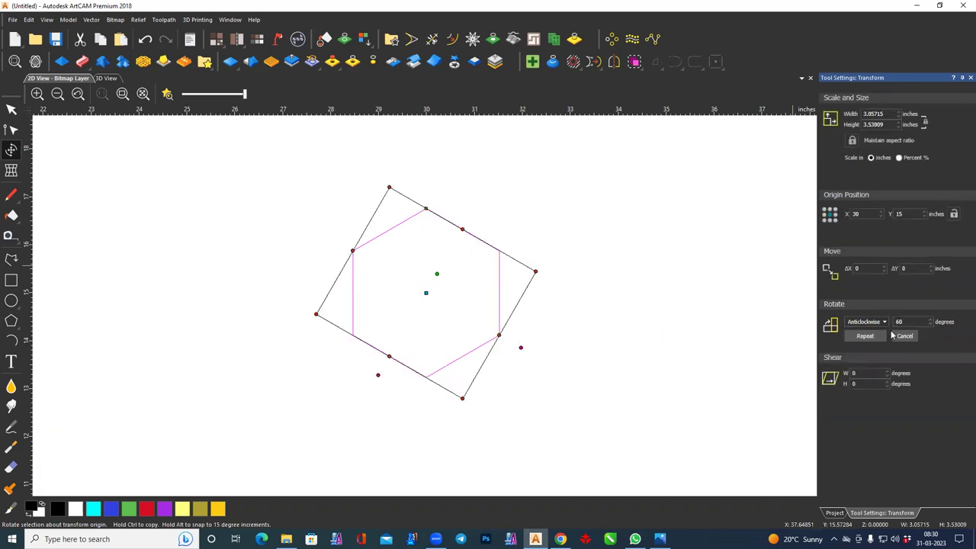
pyautogui.click(893, 335)
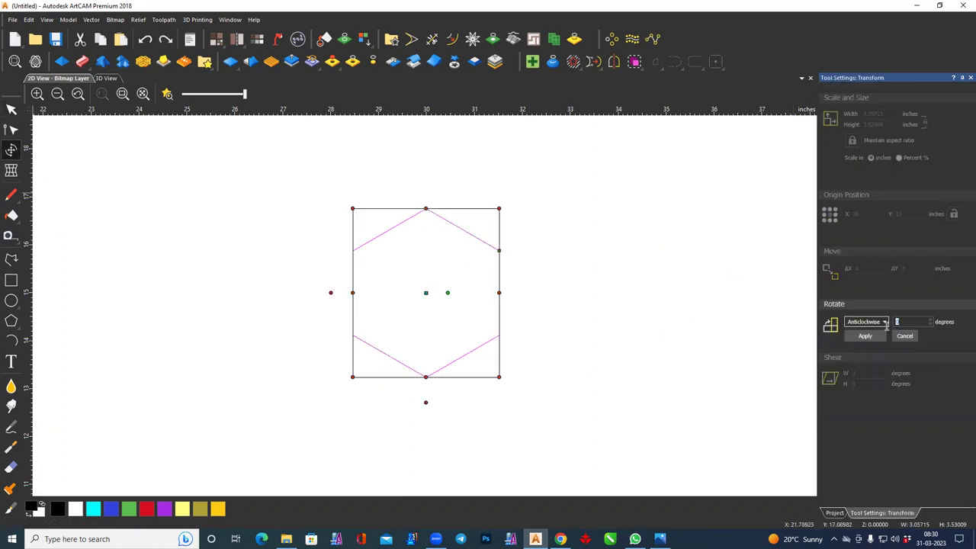
pyautogui.write('30')
pyautogui.click(864, 335)
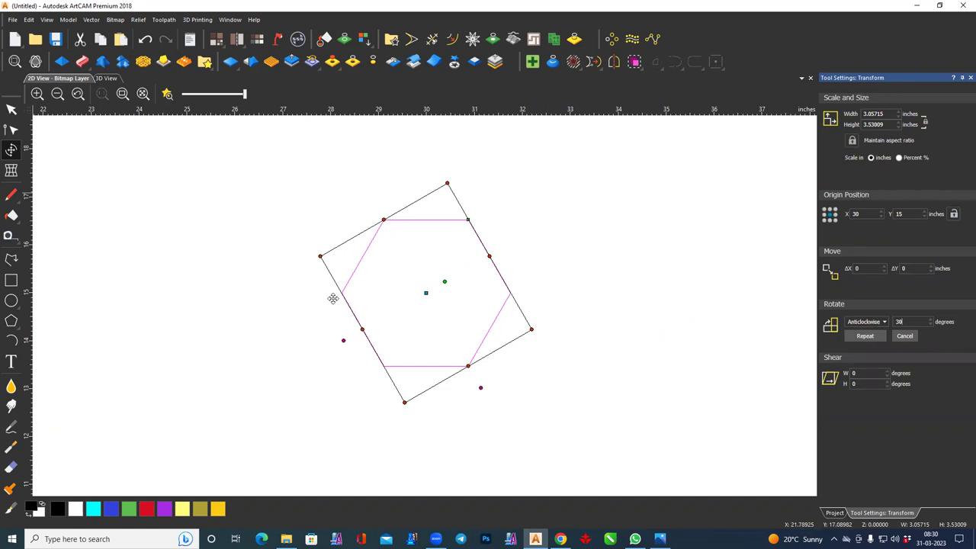
pyautogui.click(11, 109)
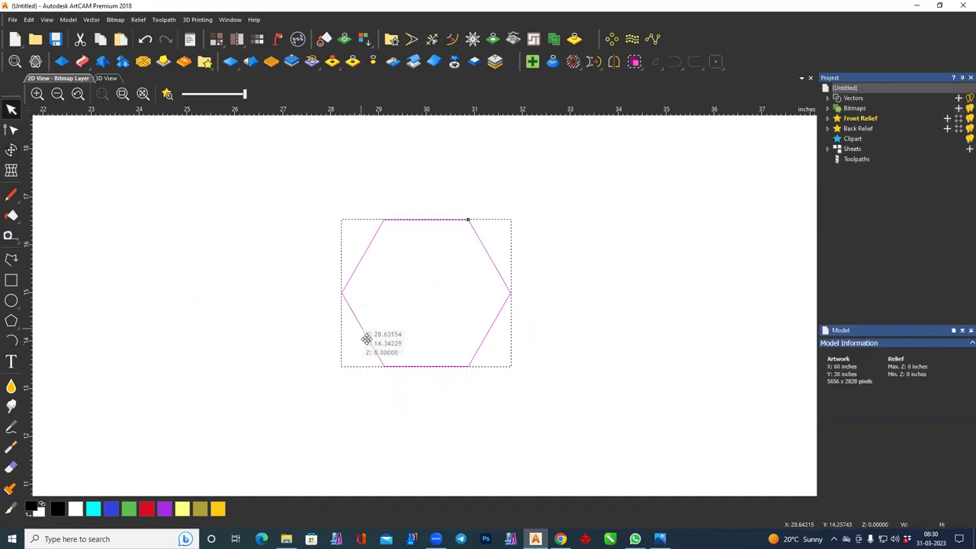
# Copy the hexagon onto its own top edge, select the lower one, and recheck the reference photo
pyautogui.moveTo(466, 406); pyautogui.dragTo(467, 259)
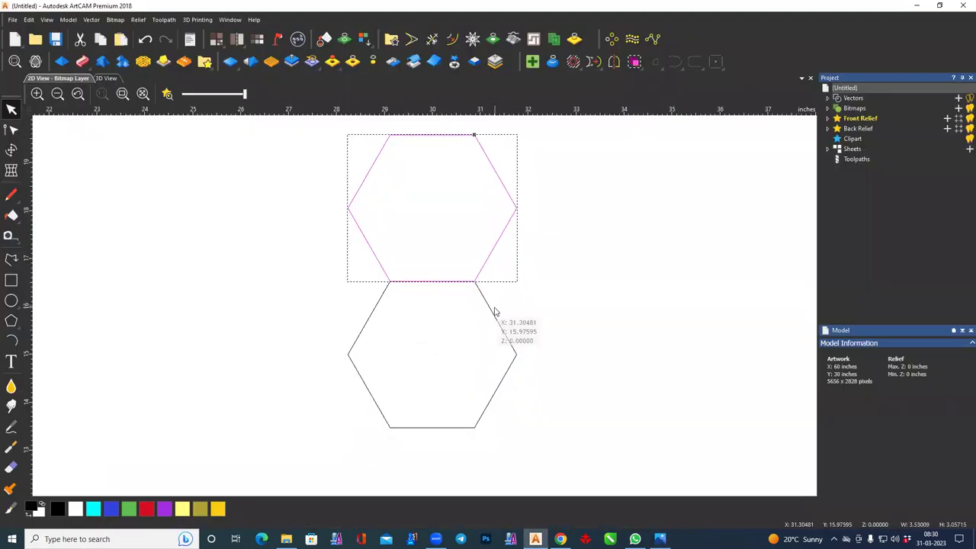
pyautogui.click(471, 331)
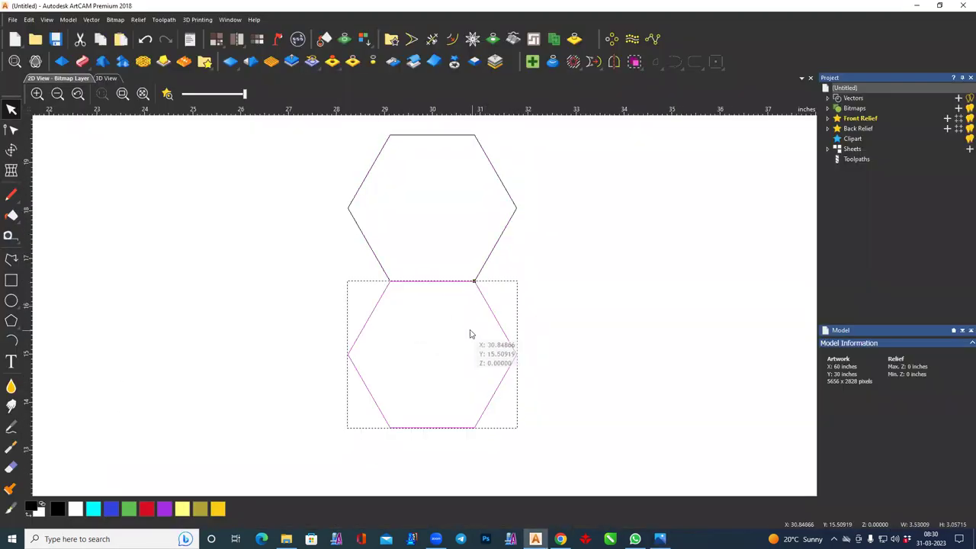
pyautogui.scroll(2, 463, 308)
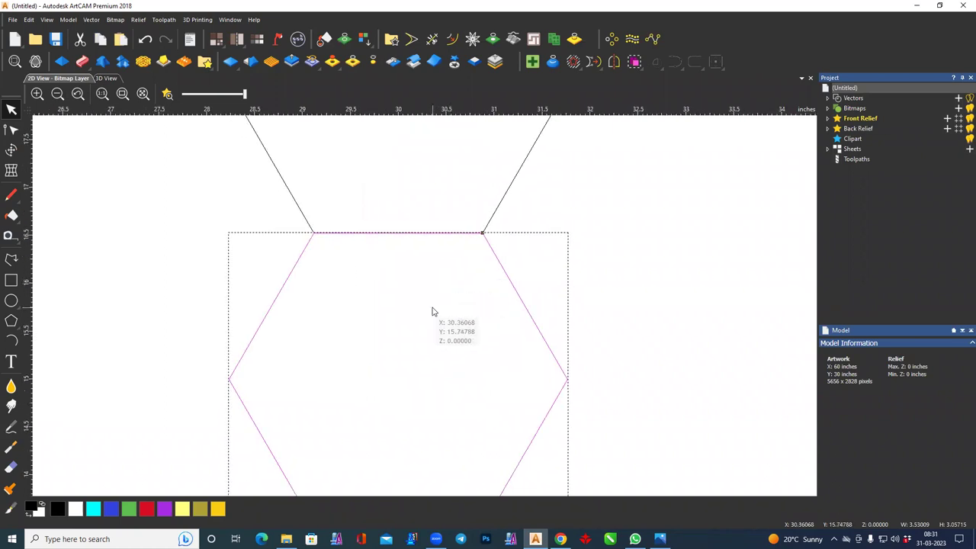
pyautogui.hotkey('alt', 'Tab')
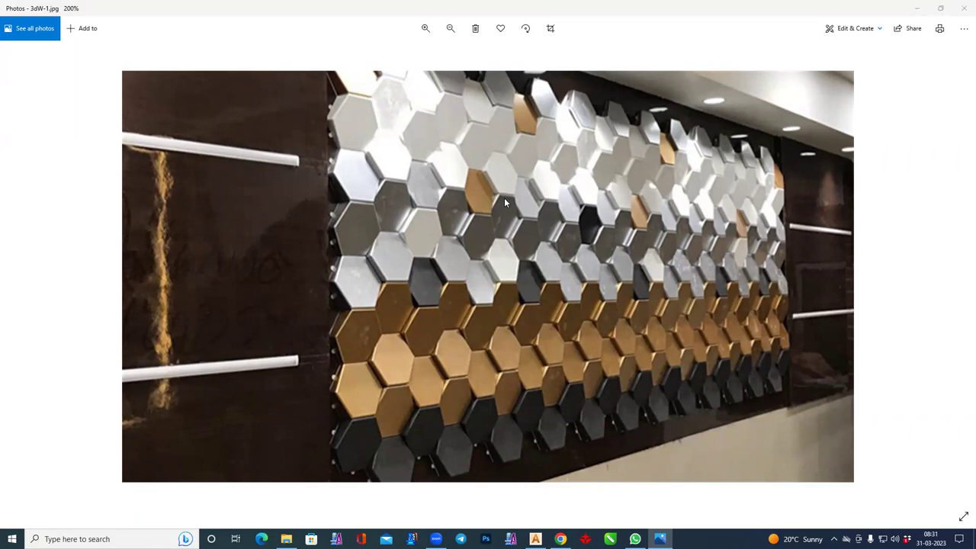
pyautogui.hotkey('alt', 'Tab')
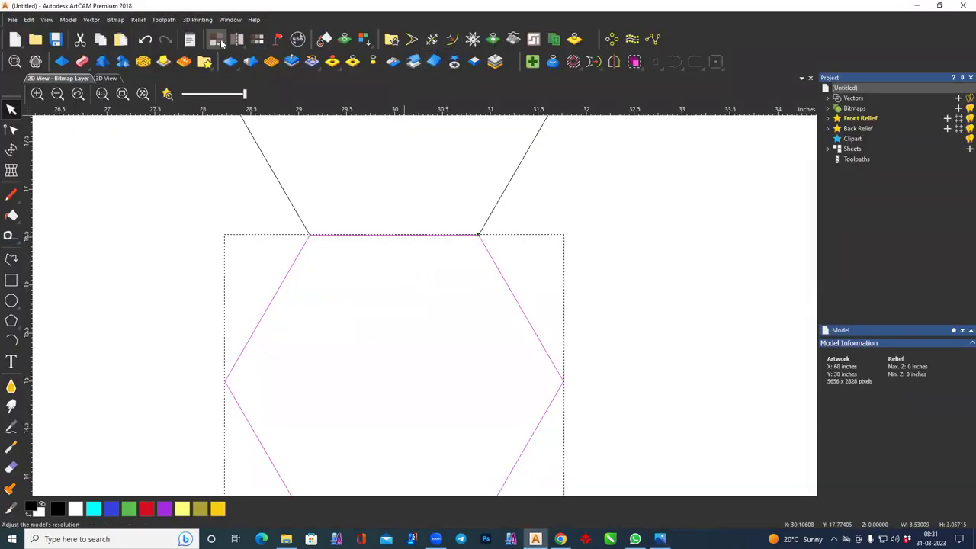
# Change the Model Size units to millimetres
pyautogui.click(217, 39)
pyautogui.click(531, 295)
pyautogui.click(525, 326)
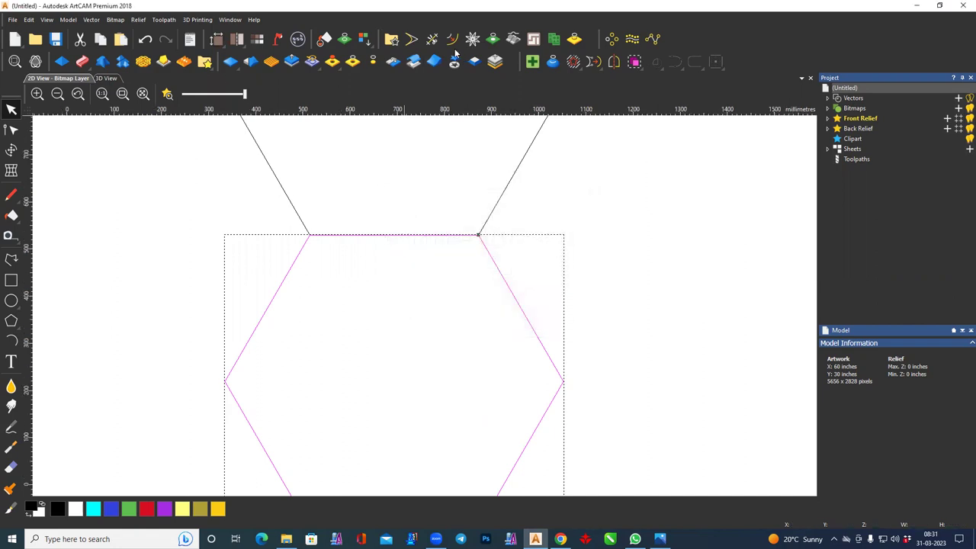
# Offset the lower hexagon 4 mm inwards with sharp corners, keeping the original vector
pyautogui.click(451, 41)
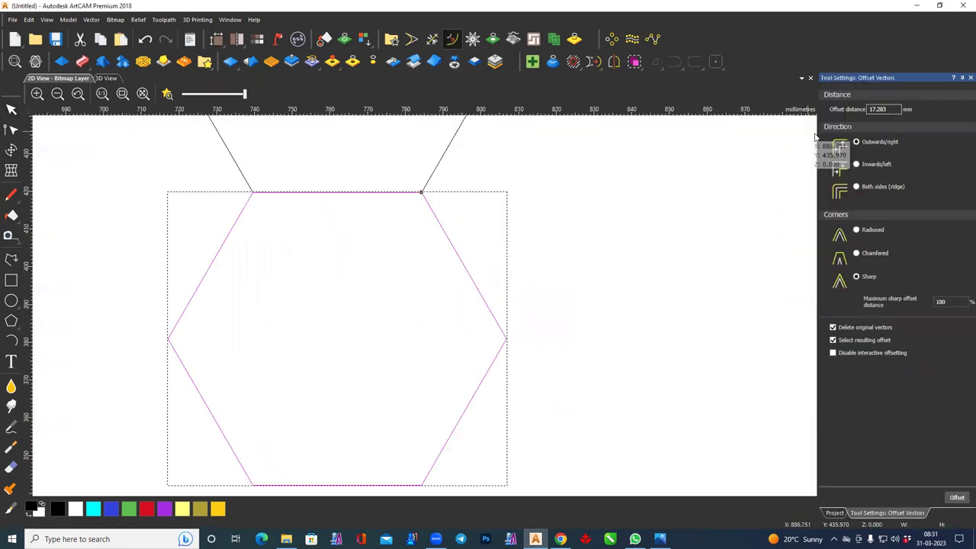
pyautogui.click(433, 232)
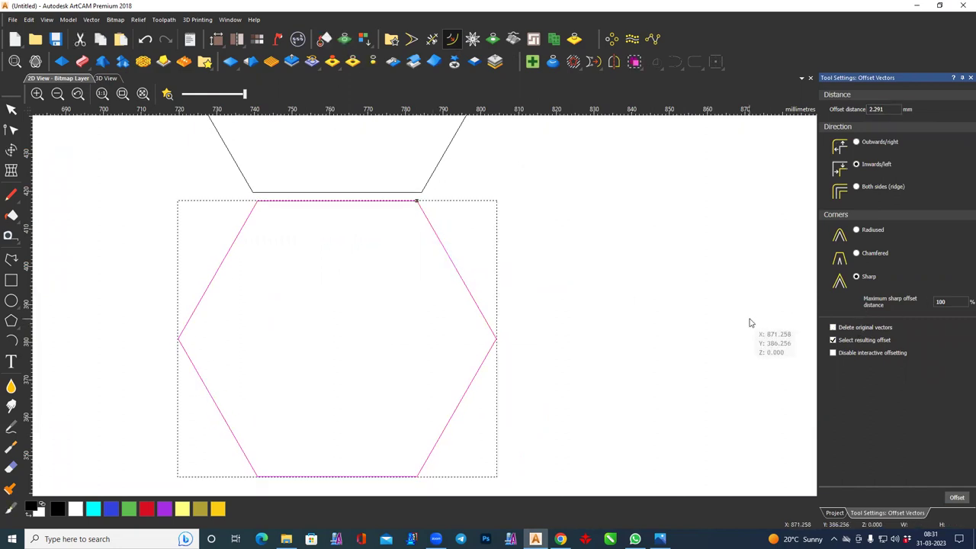
pyautogui.click(864, 326)
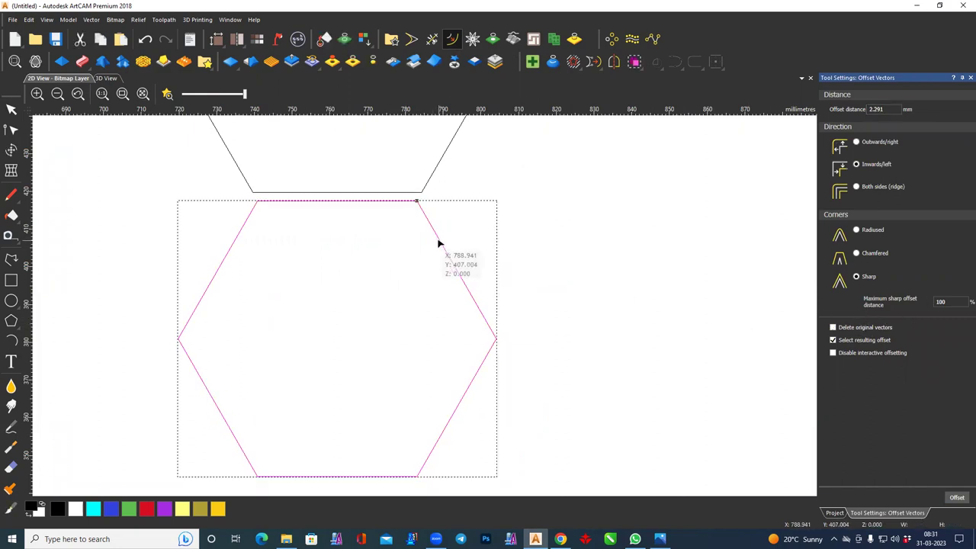
pyautogui.moveTo(438, 244); pyautogui.dragTo(441, 246)
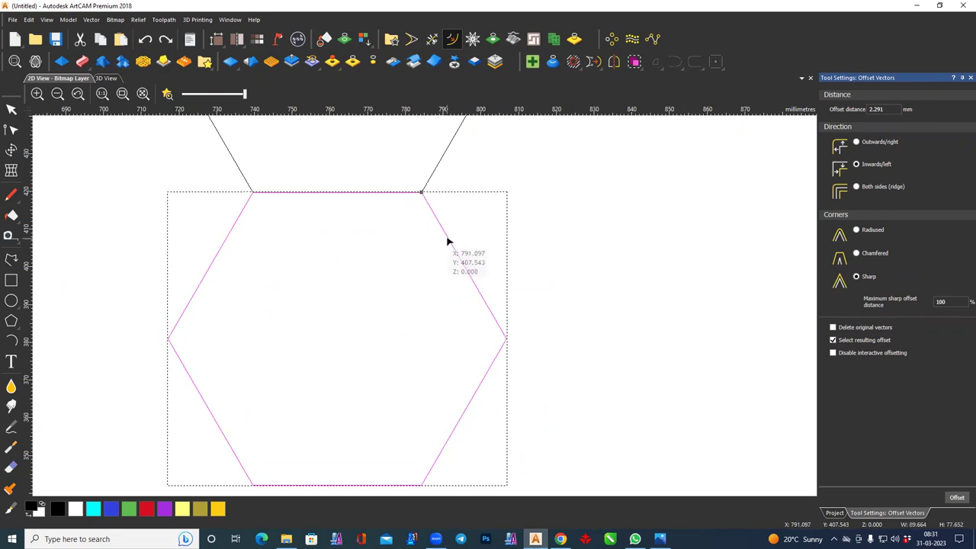
pyautogui.click(441, 246)
pyautogui.moveTo(441, 245); pyautogui.dragTo(433, 247)
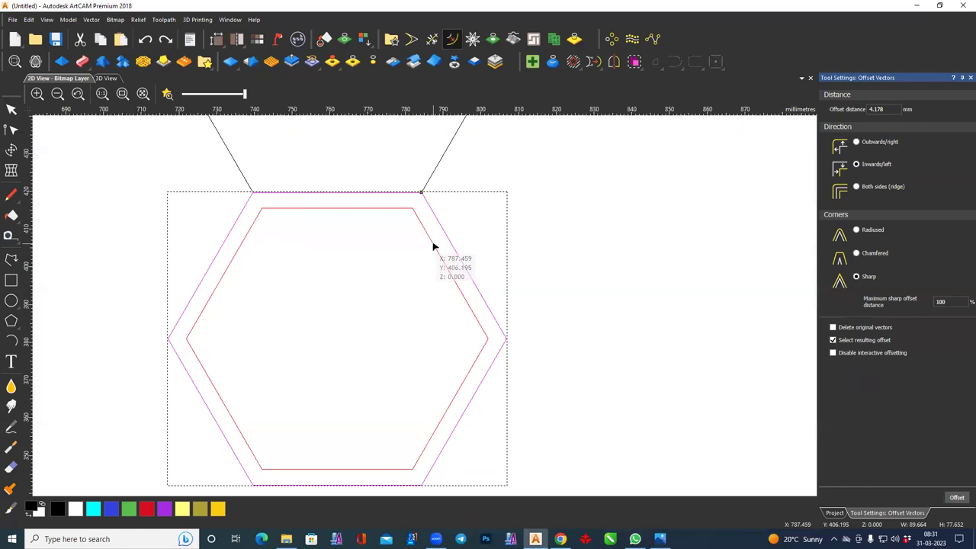
pyautogui.doubleClick(885, 109)
pyautogui.press('Return')
pyautogui.click(12, 109)
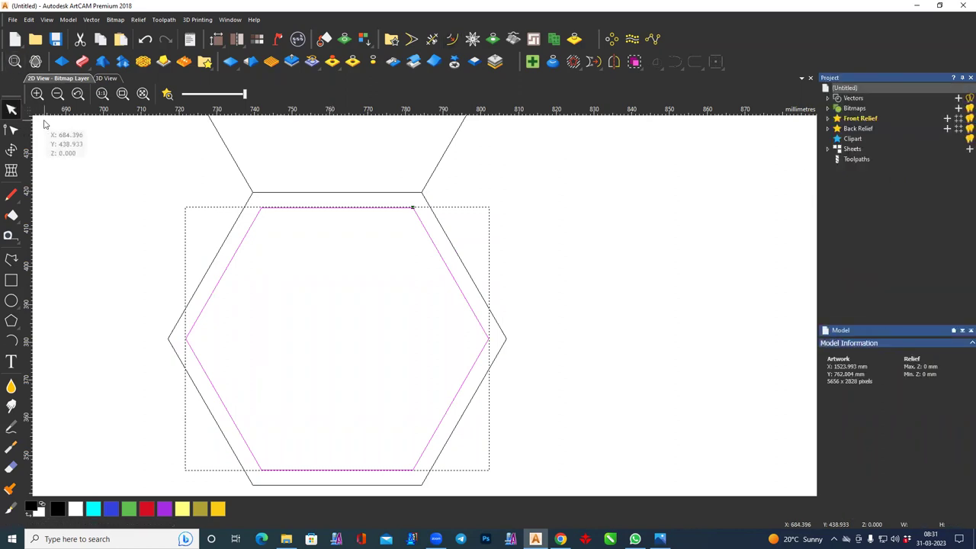
# Switch to the 3D View and display the hexagon vectors over the flat relief
pyautogui.click(106, 78)
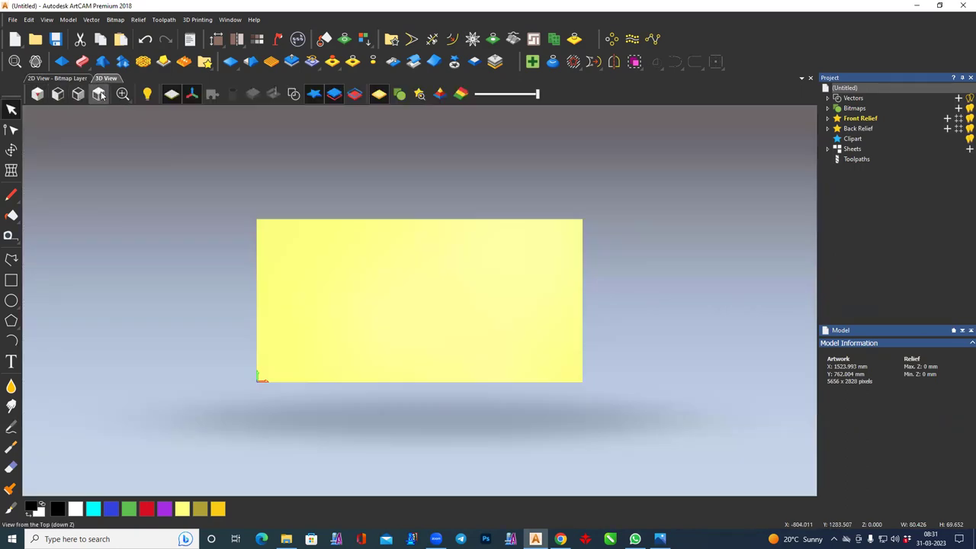
pyautogui.hotkey('alt', 'Tab')
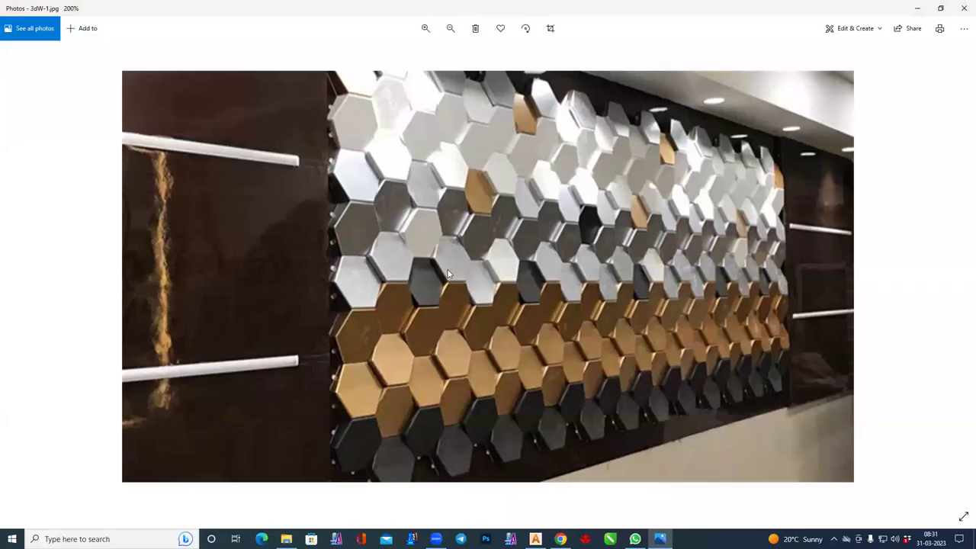
pyautogui.hotkey('alt', 'Tab')
pyautogui.click(298, 93)
pyautogui.scroll(3, 386, 317)
pyautogui.scroll(3, 443, 290)
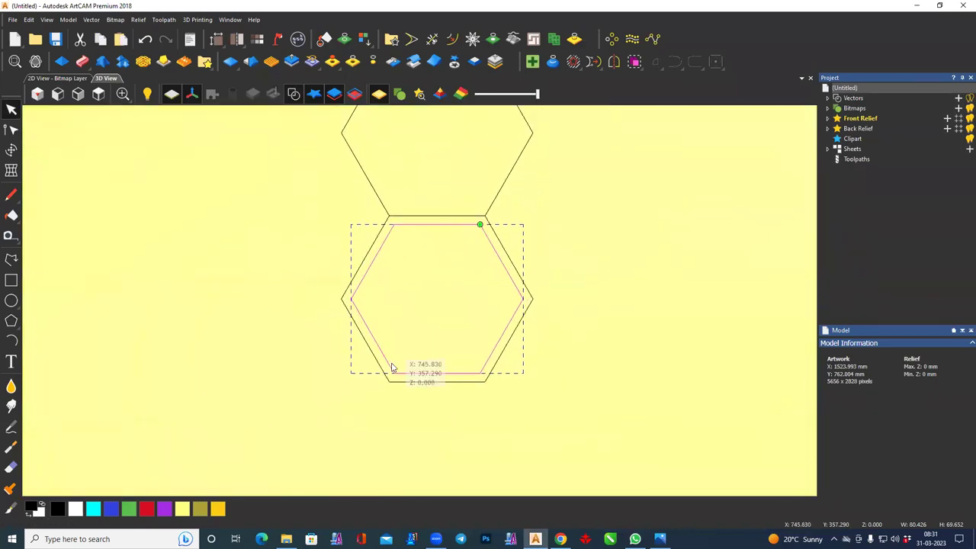
# Select the outer lower hexagon and bring up its Shape Editor settings
pyautogui.click(398, 383)
pyautogui.moveTo(420, 277); pyautogui.dragTo(403, 296, button='middle')
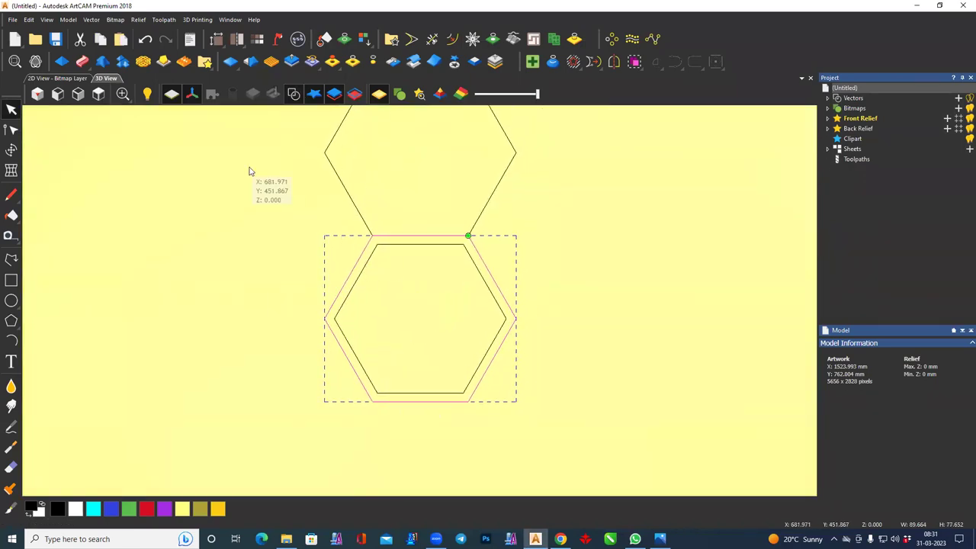
pyautogui.click(64, 66)
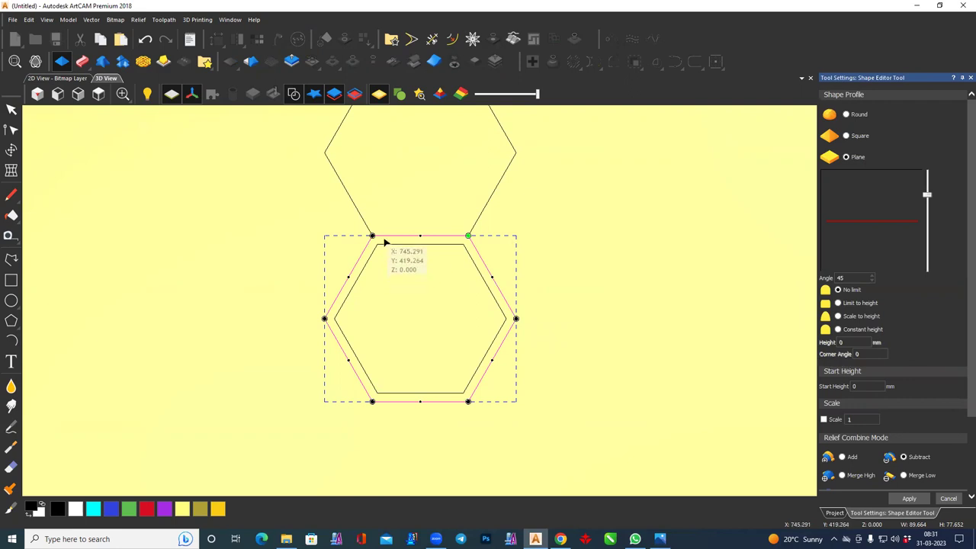
# Give the outer hexagon a Square profile, Limit to height, combined with Add
pyautogui.click(859, 137)
pyautogui.click(848, 342)
pyautogui.write('5')
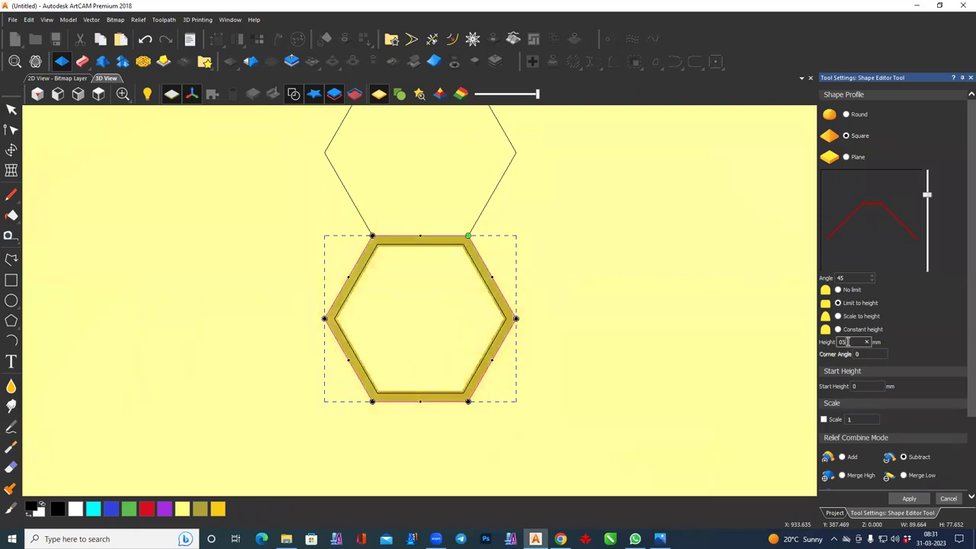
pyautogui.scroll(2, 395, 267)
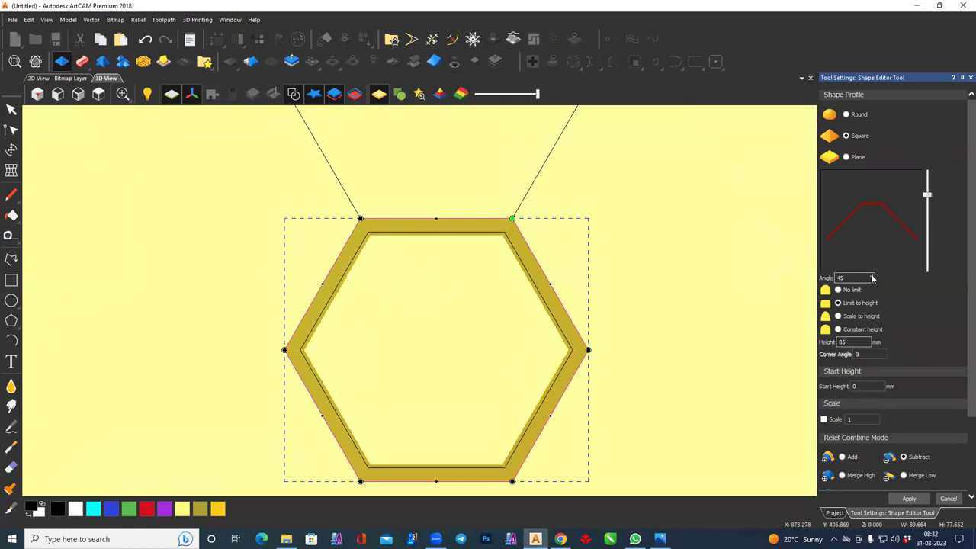
pyautogui.scroll(3, 873, 278)
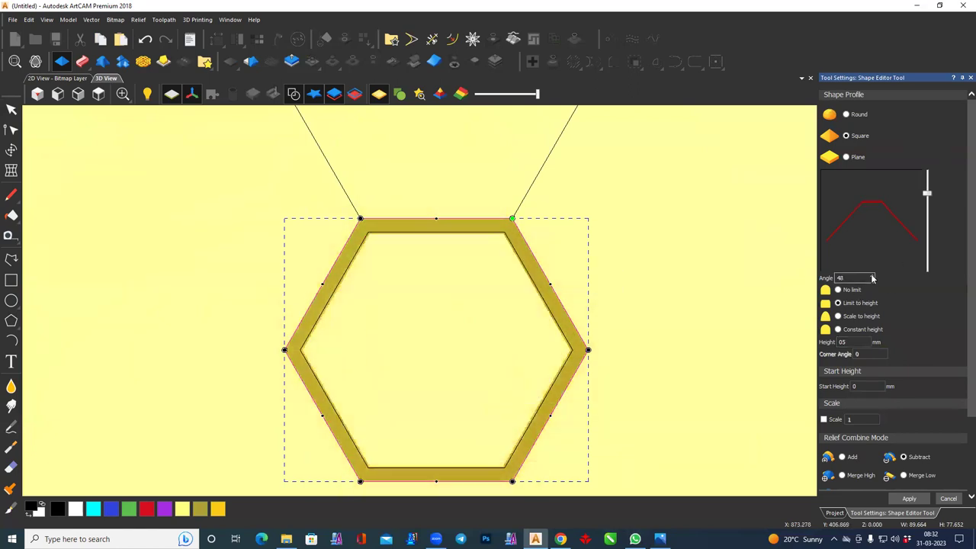
pyautogui.scroll(2, 872, 279)
pyautogui.scroll(1, 872, 278)
pyautogui.moveTo(338, 371)
pyautogui.mouseDown()
pyautogui.moveTo(511, 241)
pyautogui.moveTo(460, 277)
pyautogui.moveTo(468, 325)
pyautogui.moveTo(442, 320)
pyautogui.mouseUp()
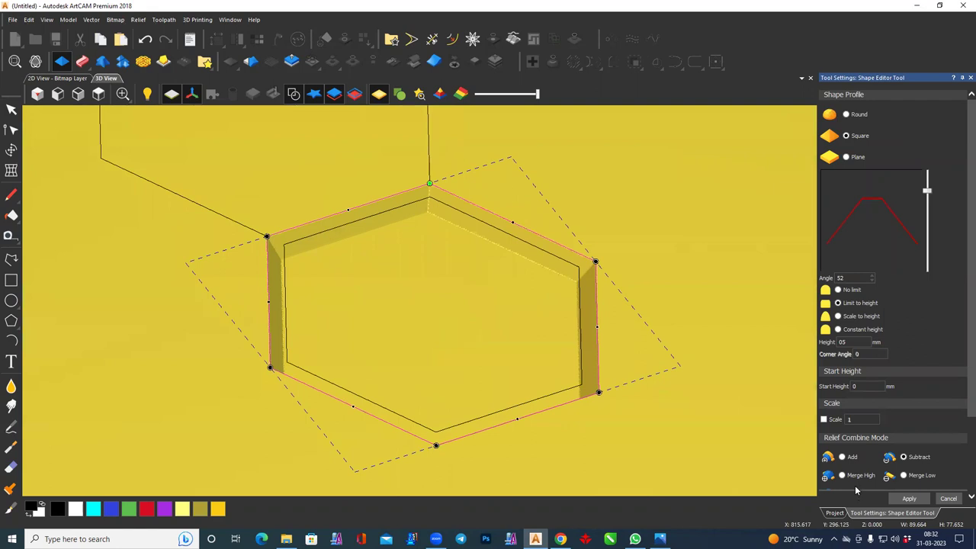
pyautogui.click(855, 458)
pyautogui.moveTo(462, 395)
pyautogui.mouseDown()
pyautogui.moveTo(407, 444)
pyautogui.moveTo(267, 331)
pyautogui.moveTo(364, 349)
pyautogui.moveTo(417, 343)
pyautogui.moveTo(404, 342)
pyautogui.mouseUp()
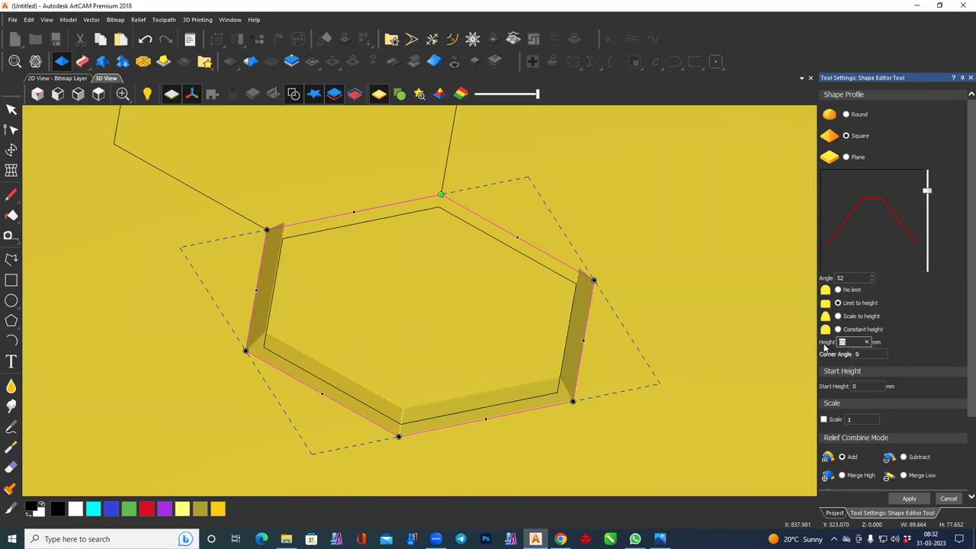
# Set the shape height to 2.5 mm and lower the profile angle to 31
pyautogui.write('2.5')
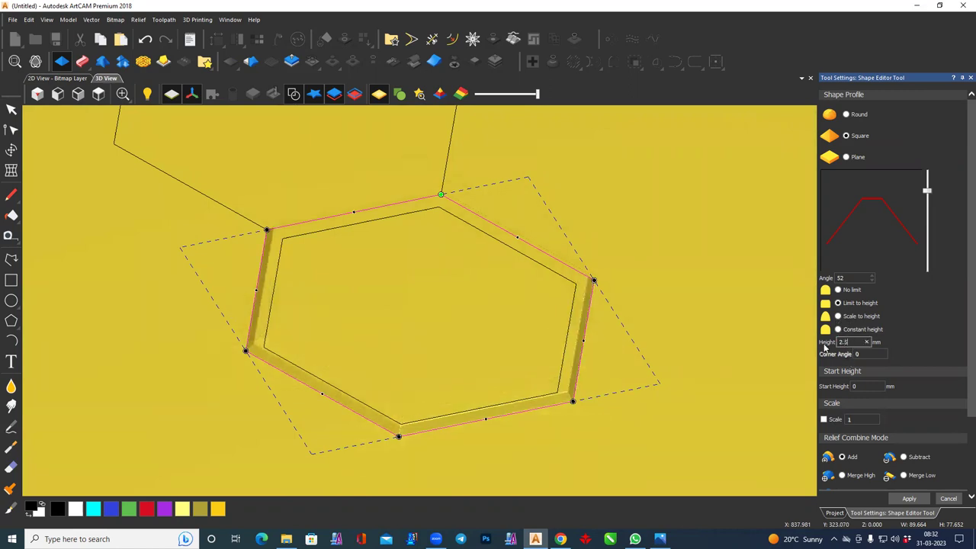
pyautogui.moveTo(284, 373)
pyautogui.mouseDown()
pyautogui.moveTo(283, 451)
pyautogui.moveTo(572, 255)
pyautogui.mouseUp()
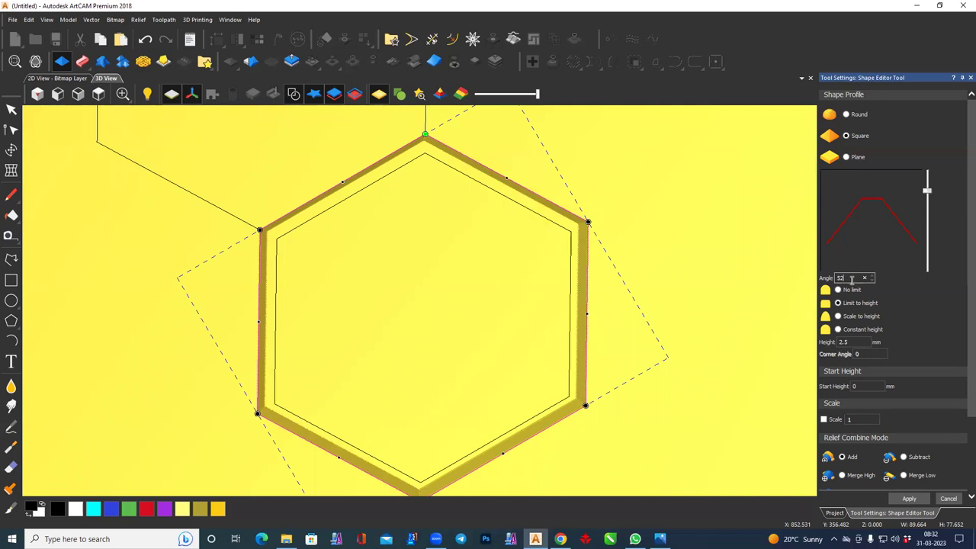
pyautogui.click(854, 278)
pyautogui.write('45')
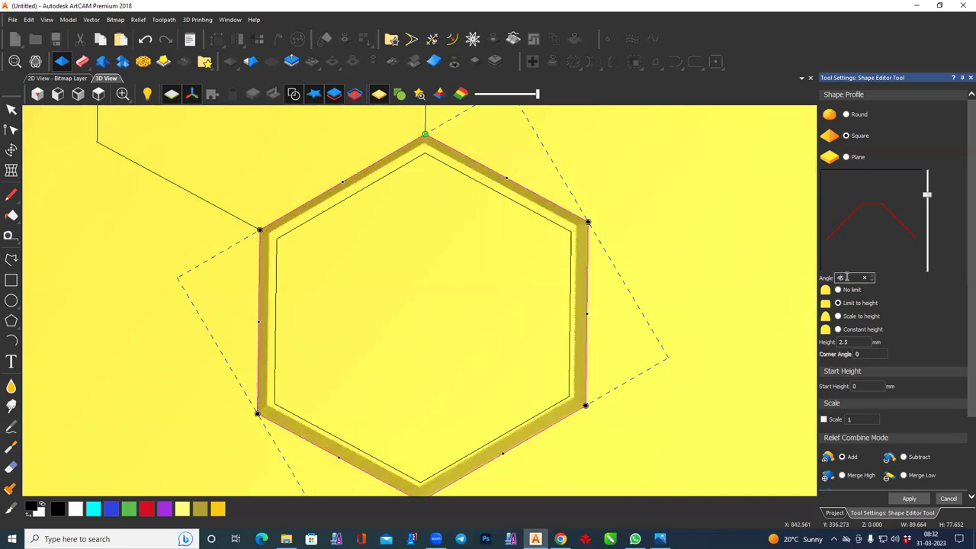
pyautogui.write('0')
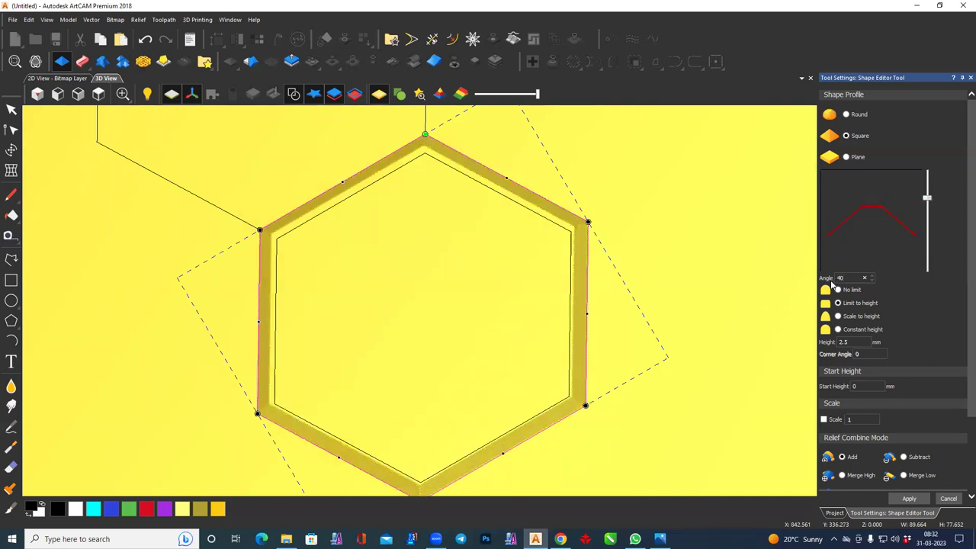
pyautogui.click(873, 281)
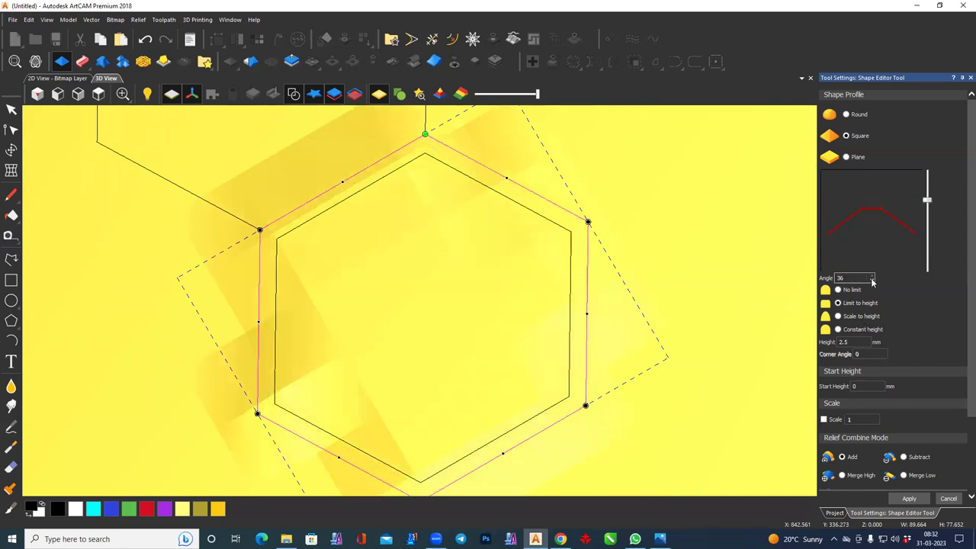
pyautogui.click(872, 281)
pyautogui.click(872, 281)
pyautogui.click(872, 281)
# Raise the border relief's Start Height to 7.5 mm, preview it obliquely, and close the Shape Editor
pyautogui.click(99, 94)
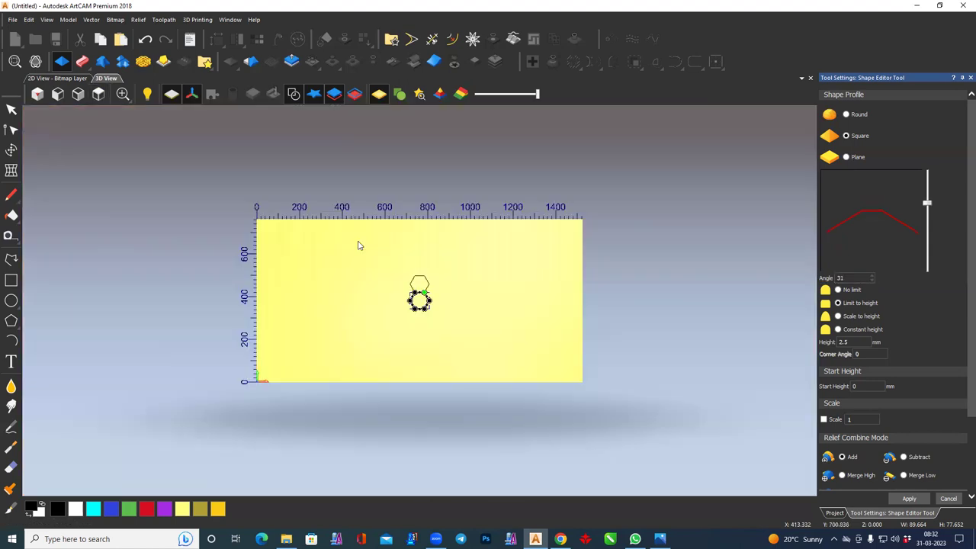
pyautogui.scroll(5, 420, 320)
pyautogui.scroll(2, 484, 377)
pyautogui.scroll(1, 449, 340)
pyautogui.scroll(2, 371, 285)
pyautogui.scroll(1, 379, 279)
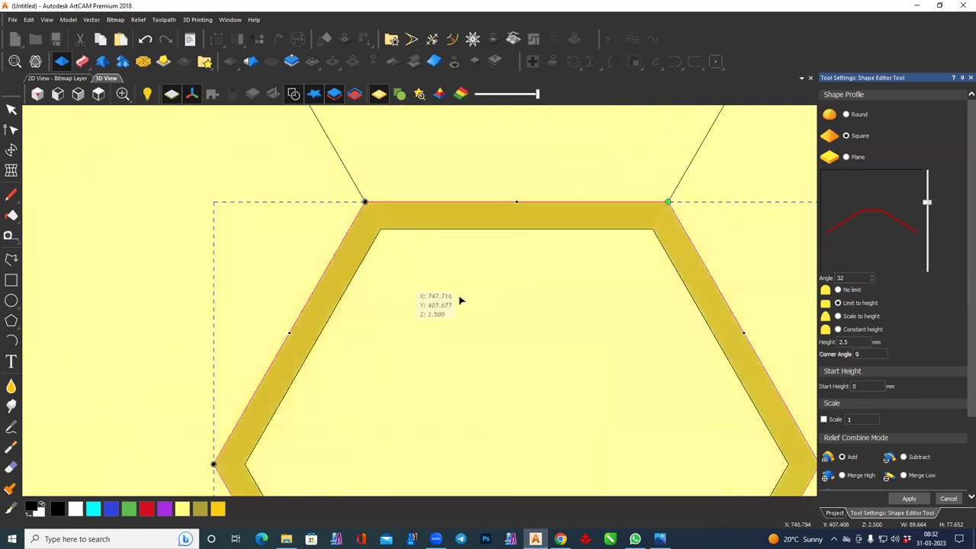
pyautogui.scroll(-3, 469, 315)
pyautogui.moveTo(383, 421)
pyautogui.mouseDown()
pyautogui.moveTo(523, 290)
pyautogui.moveTo(429, 374)
pyautogui.moveTo(414, 343)
pyautogui.moveTo(450, 333)
pyautogui.mouseUp()
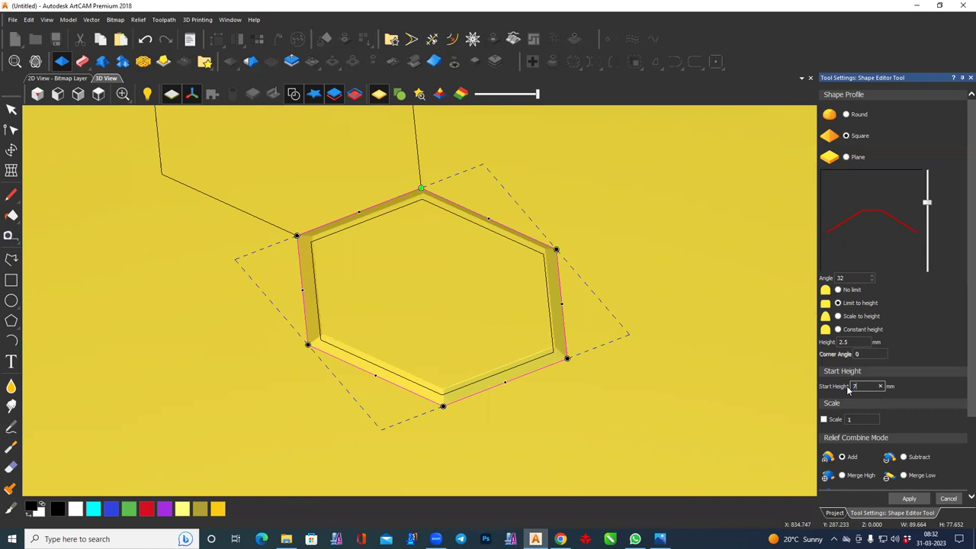
pyautogui.write('.5')
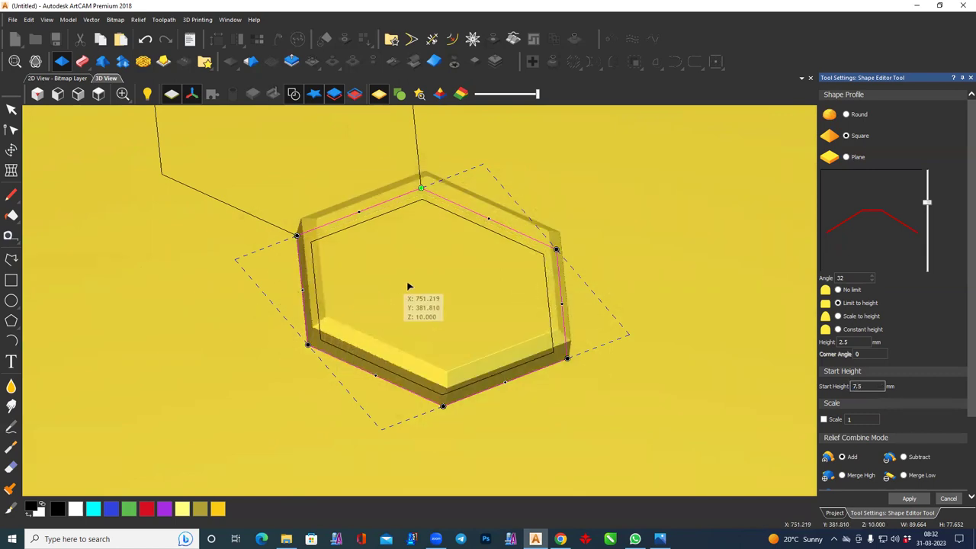
pyautogui.moveTo(407, 288)
pyautogui.mouseDown()
pyautogui.moveTo(438, 385)
pyautogui.moveTo(436, 324)
pyautogui.moveTo(420, 295)
pyautogui.mouseUp()
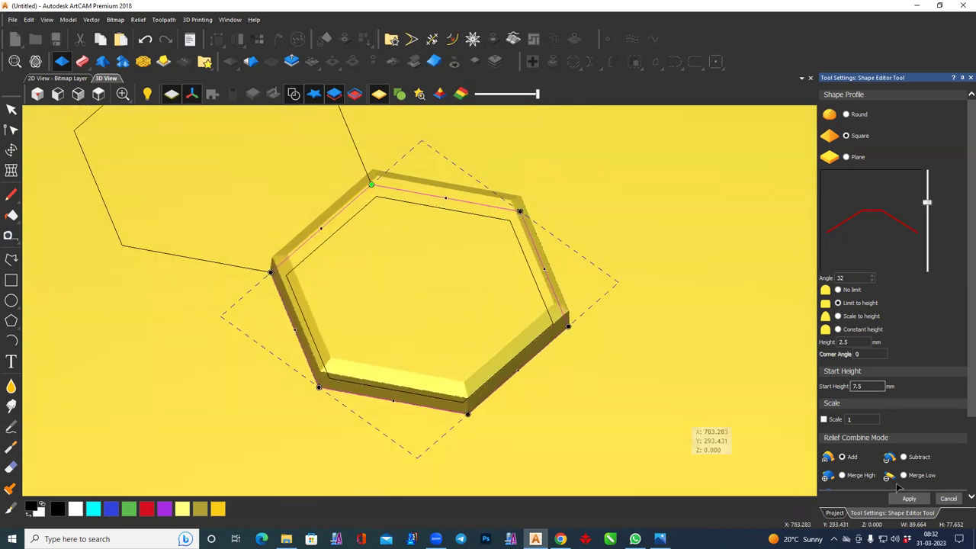
pyautogui.click(948, 499)
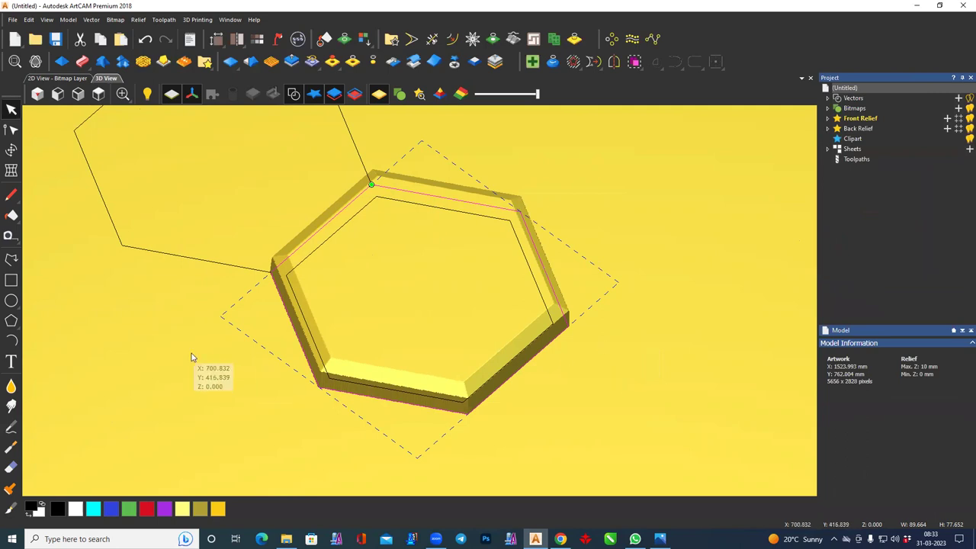
# Inspect the raised border from a low side angle, then bring up the Fade Relief settings
pyautogui.moveTo(414, 393)
pyautogui.mouseDown()
pyautogui.moveTo(573, 305)
pyautogui.moveTo(588, 419)
pyautogui.mouseUp()
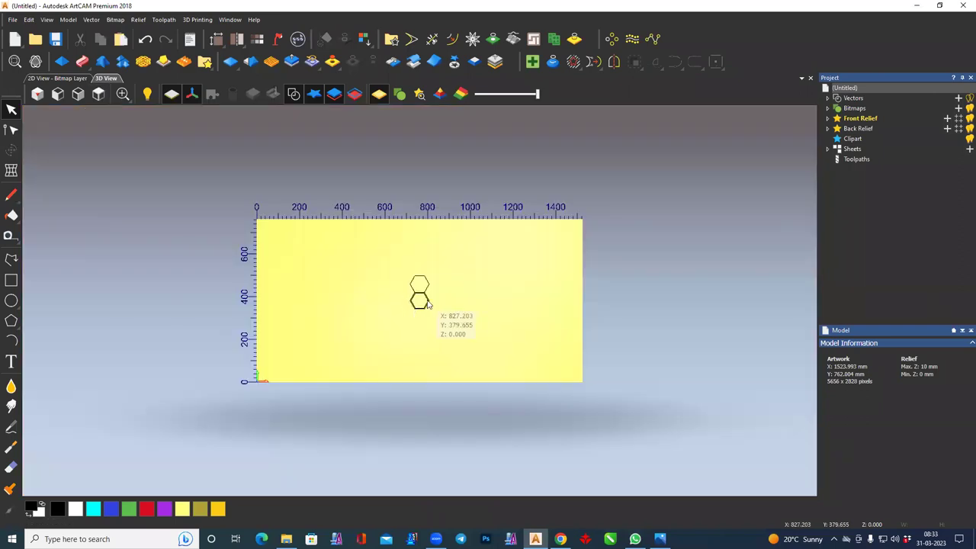
pyautogui.scroll(1, 414, 298)
pyautogui.scroll(3, 425, 300)
pyautogui.scroll(3, 425, 299)
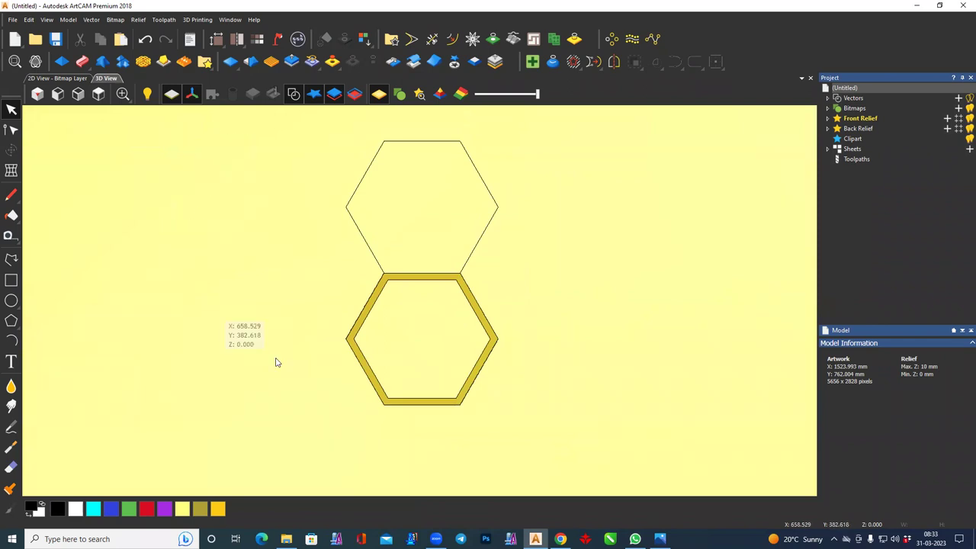
pyautogui.click(433, 56)
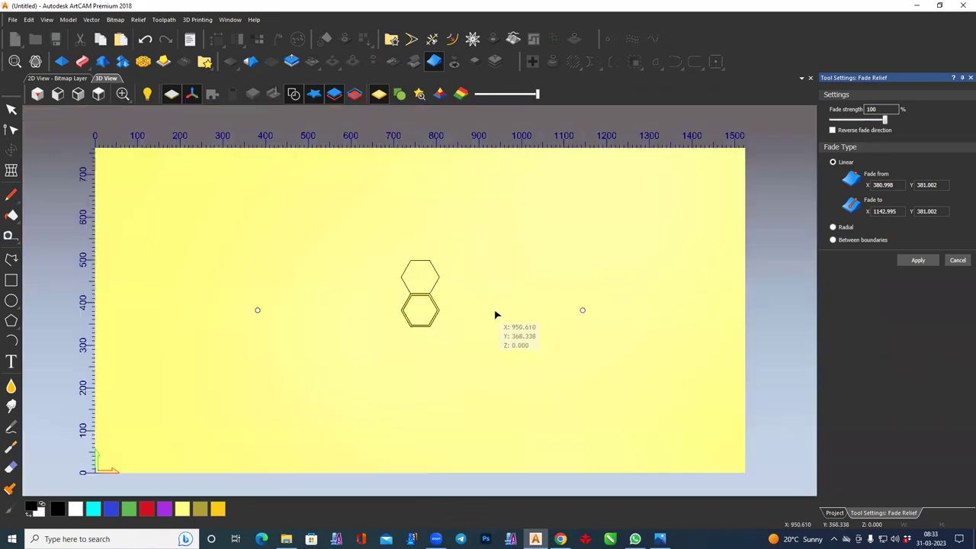
# Place the linear fade start and end points across the lower hexagon and inspect it in 3D
pyautogui.click(420, 300)
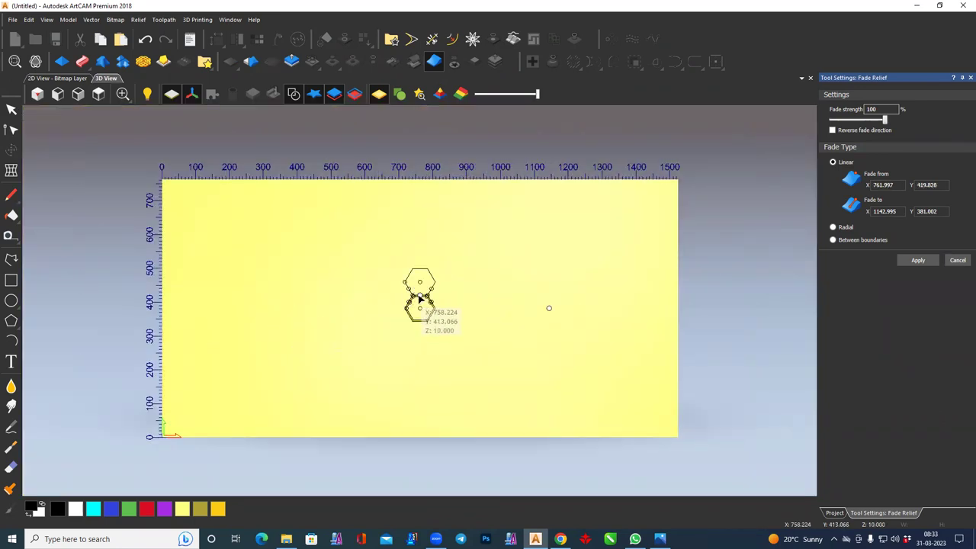
pyautogui.moveTo(490, 321); pyautogui.dragTo(424, 325)
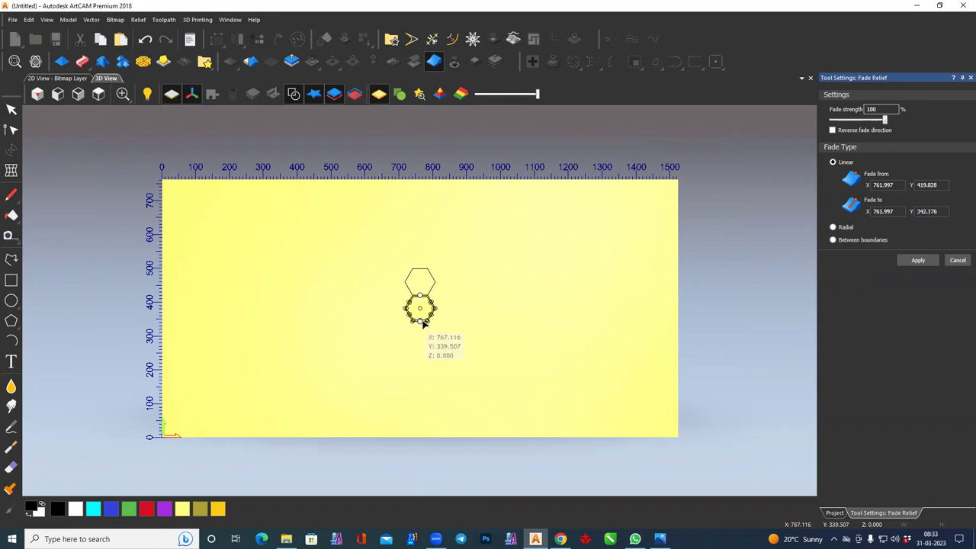
pyautogui.scroll(2, 424, 323)
pyautogui.scroll(1, 414, 290)
pyautogui.scroll(2, 392, 407)
pyautogui.moveTo(392, 407); pyautogui.dragTo(487, 245, button='middle')
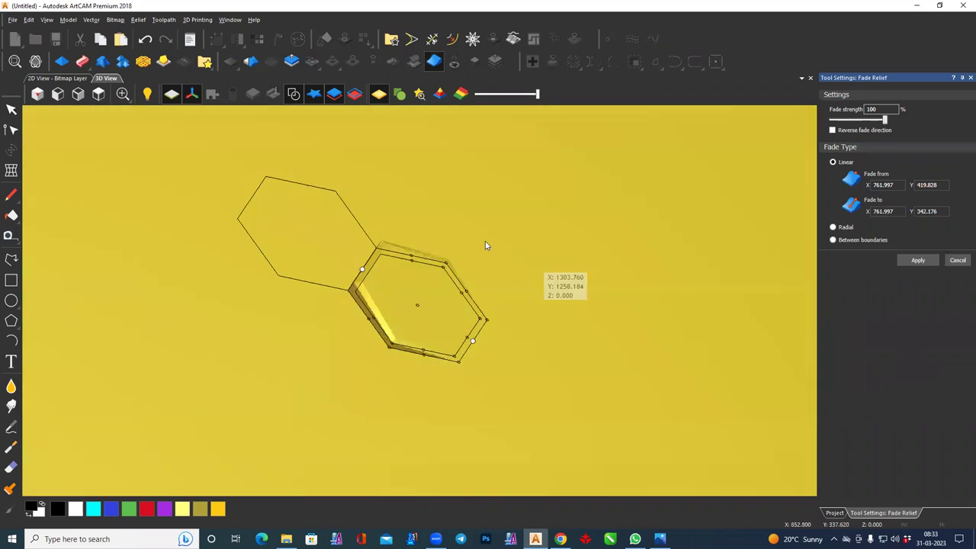
pyautogui.scroll(2, 447, 331)
pyautogui.scroll(2, 427, 324)
pyautogui.scroll(2, 412, 320)
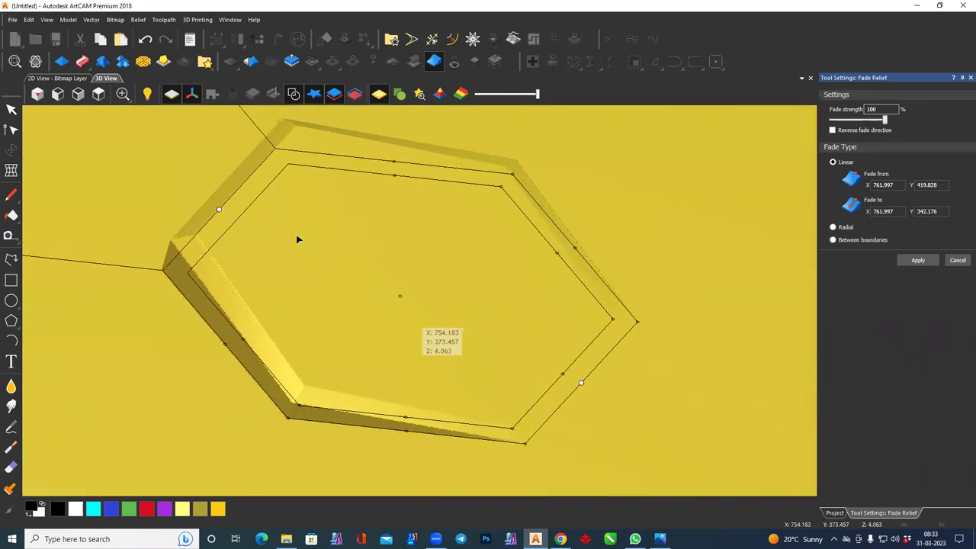
pyautogui.moveTo(377, 218); pyautogui.dragTo(411, 388, button='middle')
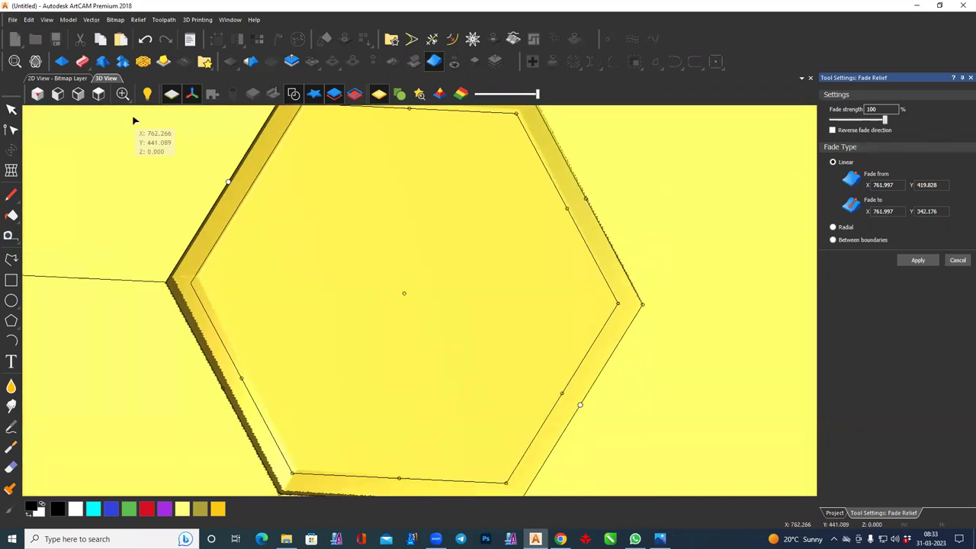
# Reset the view and pull the fade end point below the hexagon
pyautogui.click(98, 94)
pyautogui.scroll(2, 404, 305)
pyautogui.scroll(1, 398, 304)
pyautogui.scroll(3, 392, 298)
pyautogui.scroll(-2, 388, 305)
pyautogui.moveTo(387, 323)
pyautogui.mouseDown(button='middle')
pyautogui.moveTo(379, 254)
pyautogui.moveTo(369, 272)
pyautogui.mouseUp(button='middle')
pyautogui.moveTo(367, 276); pyautogui.dragTo(367, 335)
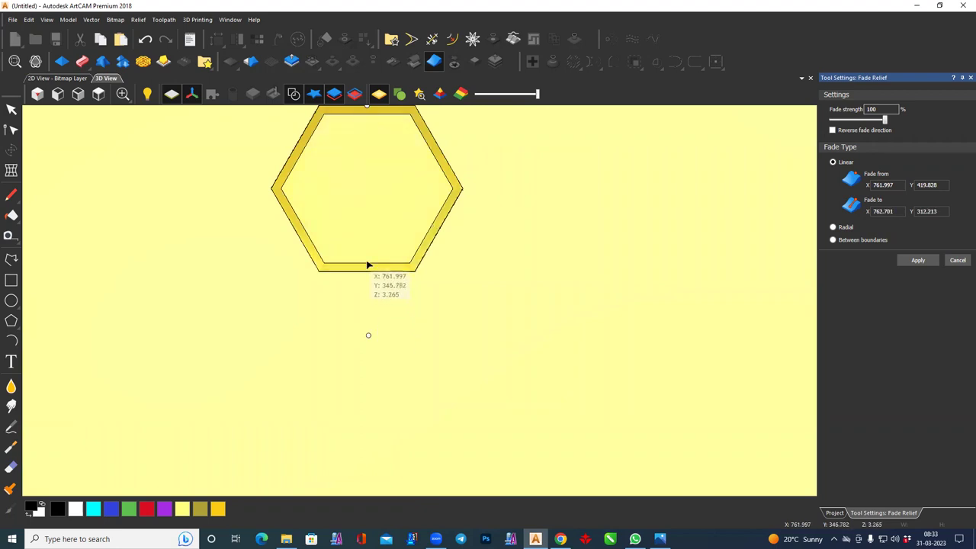
pyautogui.moveTo(301, 338); pyautogui.dragTo(402, 335, button='middle')
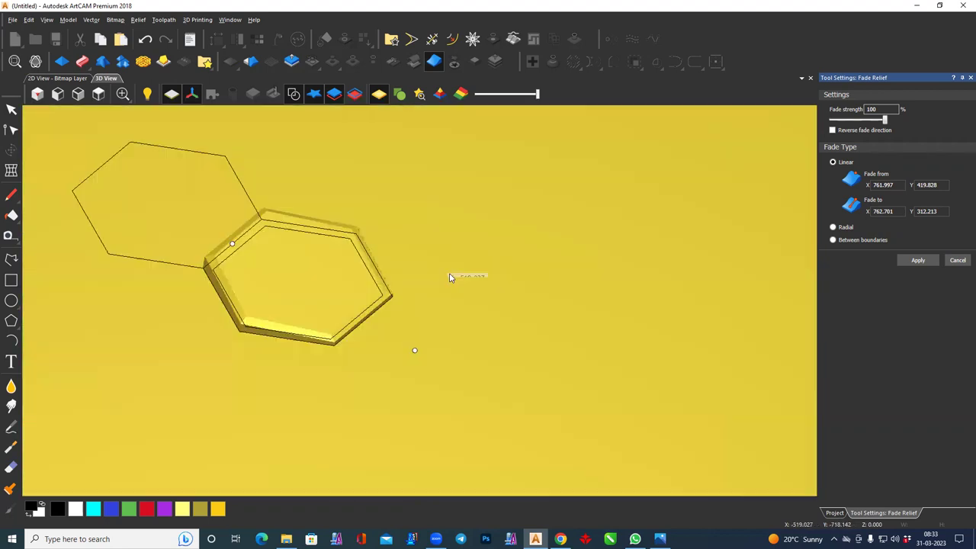
pyautogui.scroll(2, 400, 327)
pyautogui.scroll(2, 435, 358)
pyautogui.scroll(2, 457, 359)
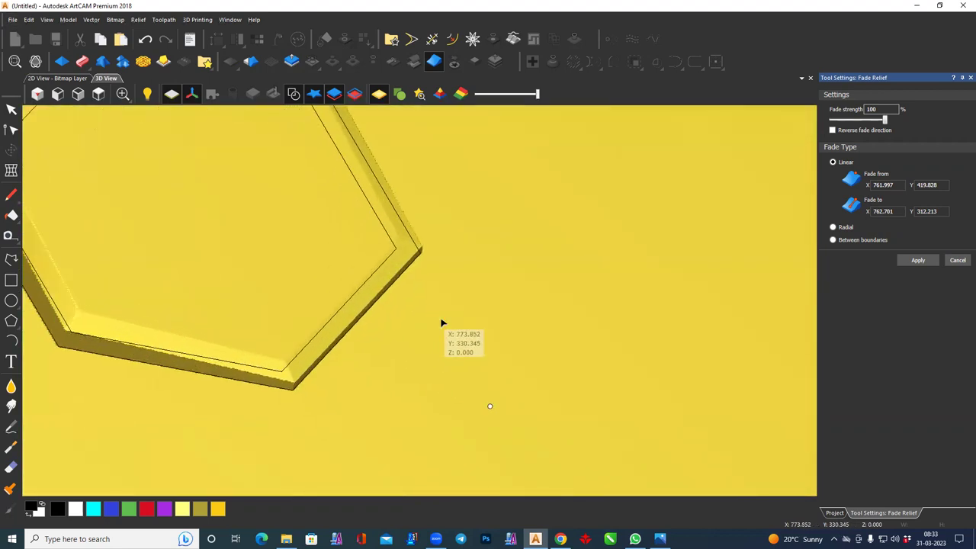
pyautogui.press('3')
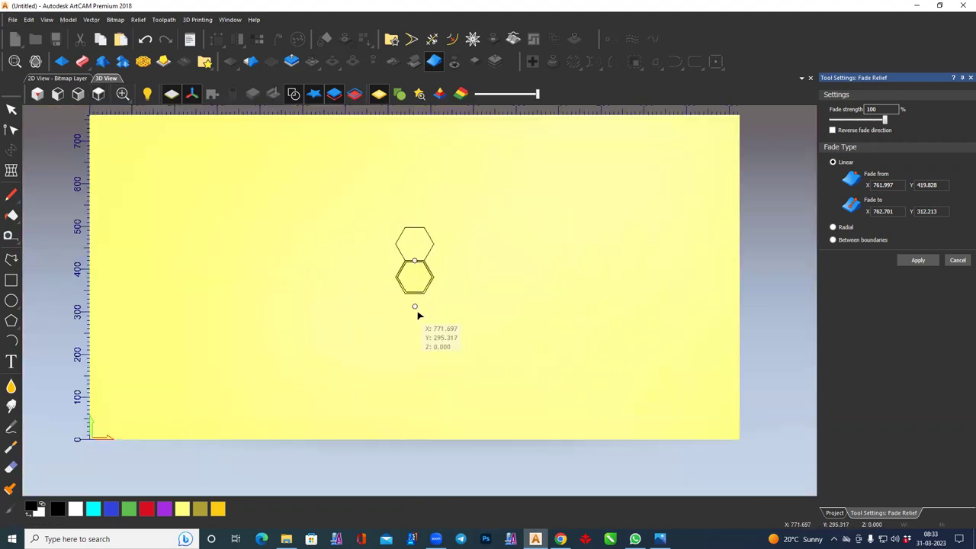
# Nudge the fade end point slightly lower, preview the result, then cancel the fade
pyautogui.moveTo(414, 313); pyautogui.dragTo(414, 316)
pyautogui.scroll(2, 417, 305)
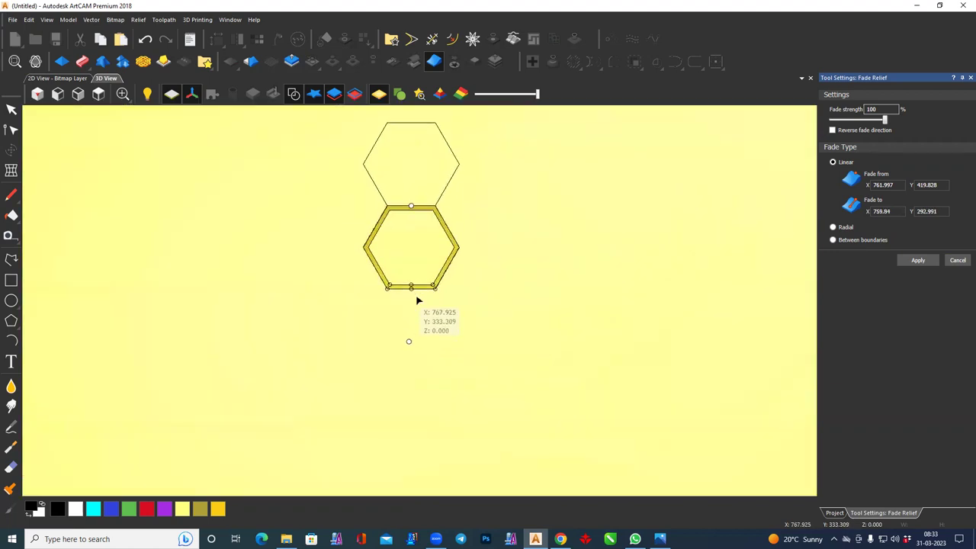
pyautogui.moveTo(419, 296); pyautogui.dragTo(417, 287, button='middle')
pyautogui.scroll(2, 412, 308)
pyautogui.scroll(2, 401, 259)
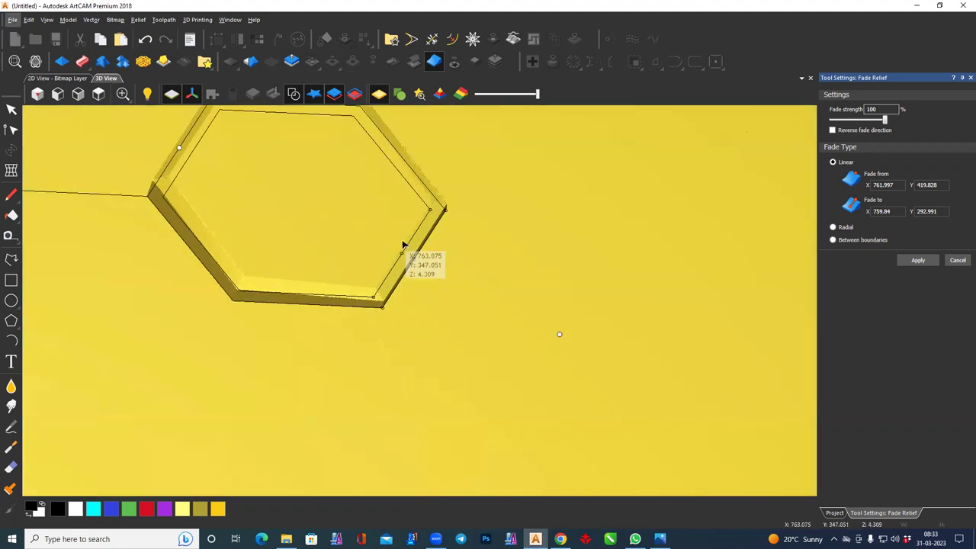
pyautogui.scroll(-2, 397, 242)
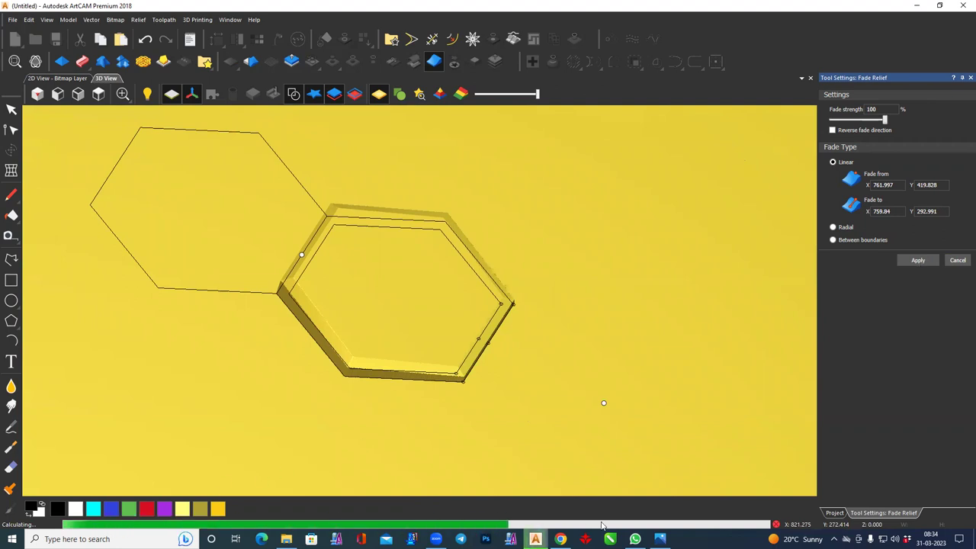
pyautogui.click(958, 261)
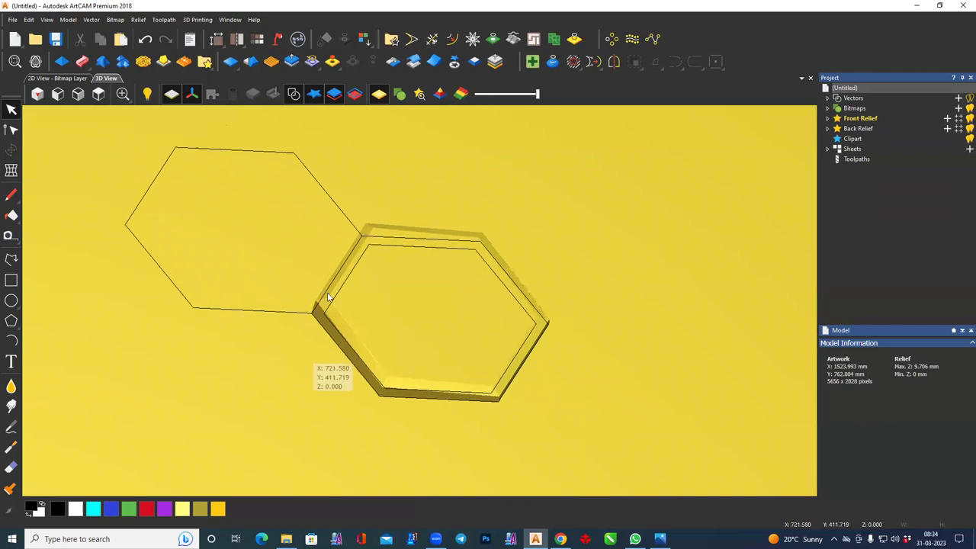
# Switch to the Top view and apply a Transform to the hexagon relief
pyautogui.moveTo(328, 296)
pyautogui.mouseDown()
pyautogui.moveTo(311, 354)
pyautogui.moveTo(480, 255)
pyautogui.moveTo(542, 313)
pyautogui.moveTo(490, 381)
pyautogui.moveTo(69, 131)
pyautogui.mouseUp()
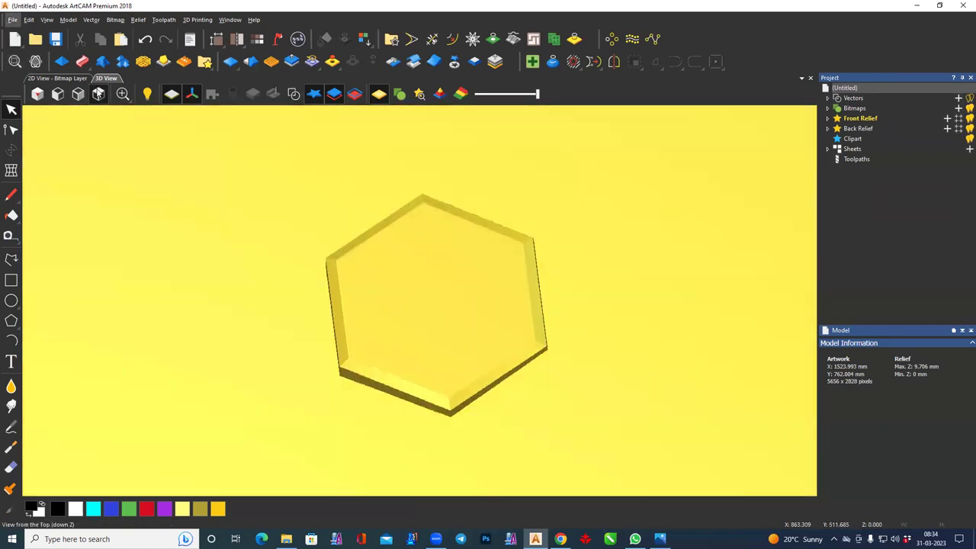
pyautogui.click(98, 93)
pyautogui.scroll(5, 426, 313)
pyautogui.scroll(2, 414, 275)
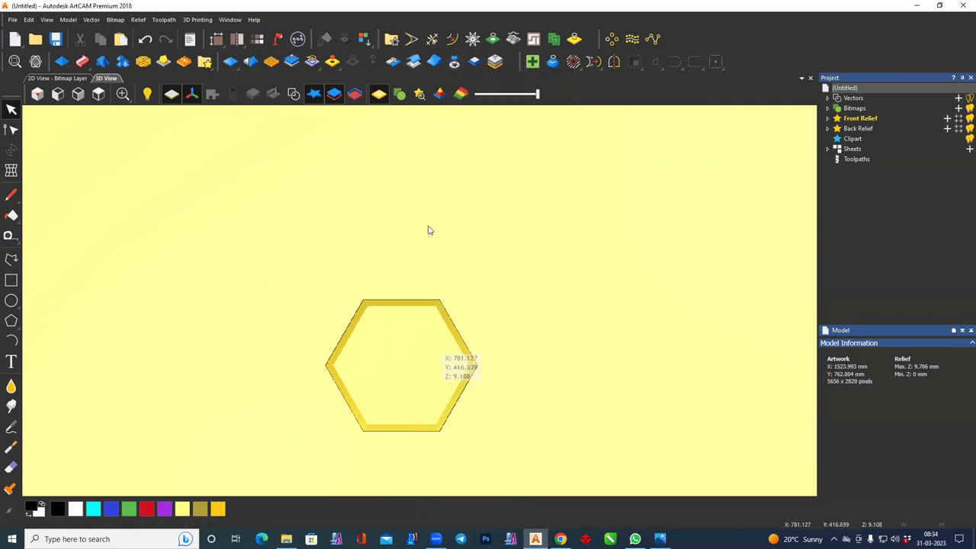
pyautogui.click(455, 64)
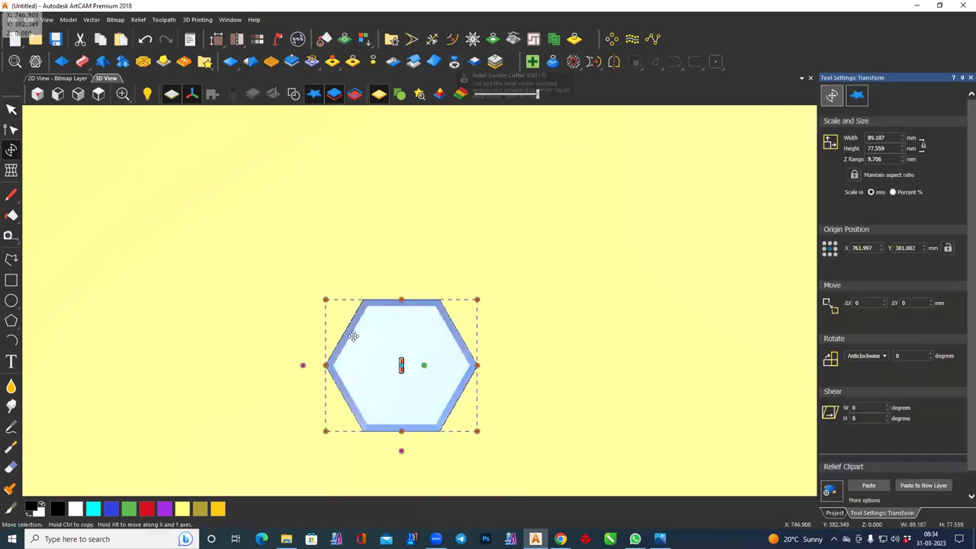
pyautogui.click(272, 312)
# Delete the leftover hexagon outline and select the hexagon relief
pyautogui.moveTo(361, 234); pyautogui.dragTo(315, 247)
pyautogui.press('Delete')
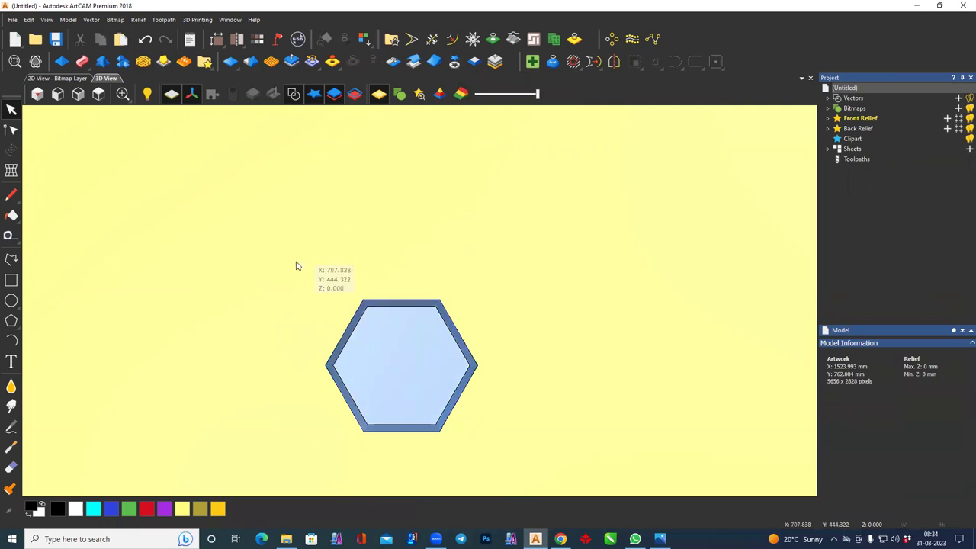
pyautogui.moveTo(218, 228); pyautogui.dragTo(555, 453)
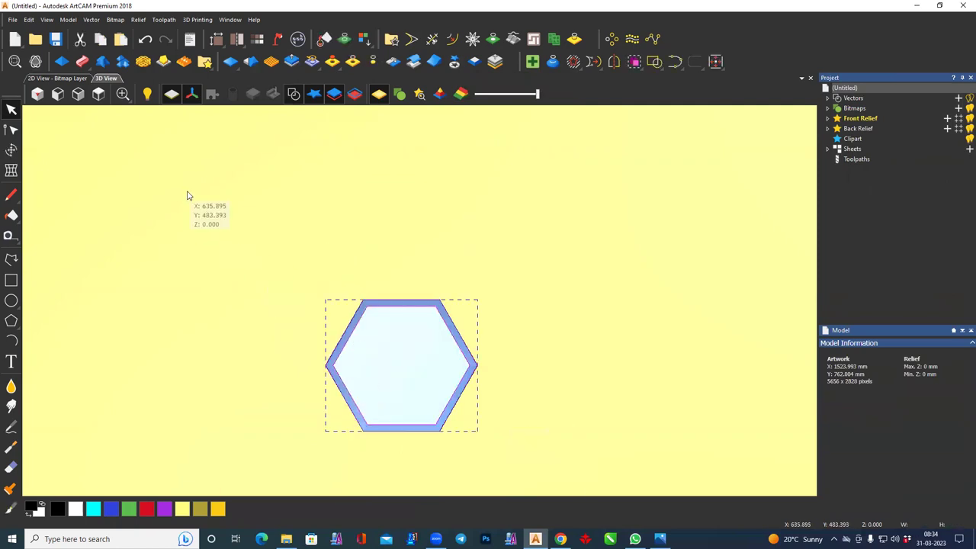
pyautogui.moveTo(200, 205); pyautogui.dragTo(577, 464)
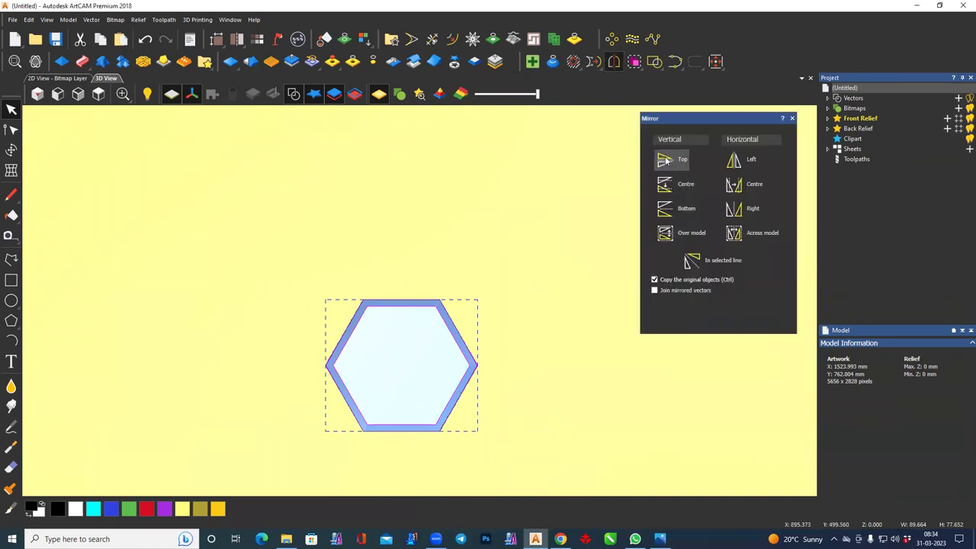
# Mirror a copy of the hexagon to Vertical Top, check both in 3D, then go back to 2D View
pyautogui.click(665, 160)
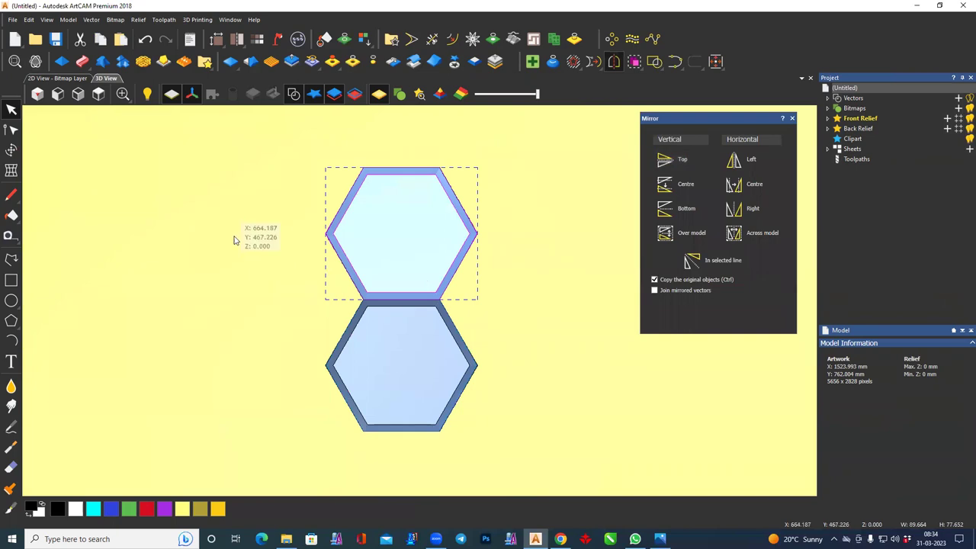
pyautogui.moveTo(248, 312)
pyautogui.mouseDown()
pyautogui.moveTo(321, 477)
pyautogui.moveTo(528, 265)
pyautogui.moveTo(482, 272)
pyautogui.mouseUp()
pyautogui.moveTo(481, 272); pyautogui.dragTo(428, 364, button='right')
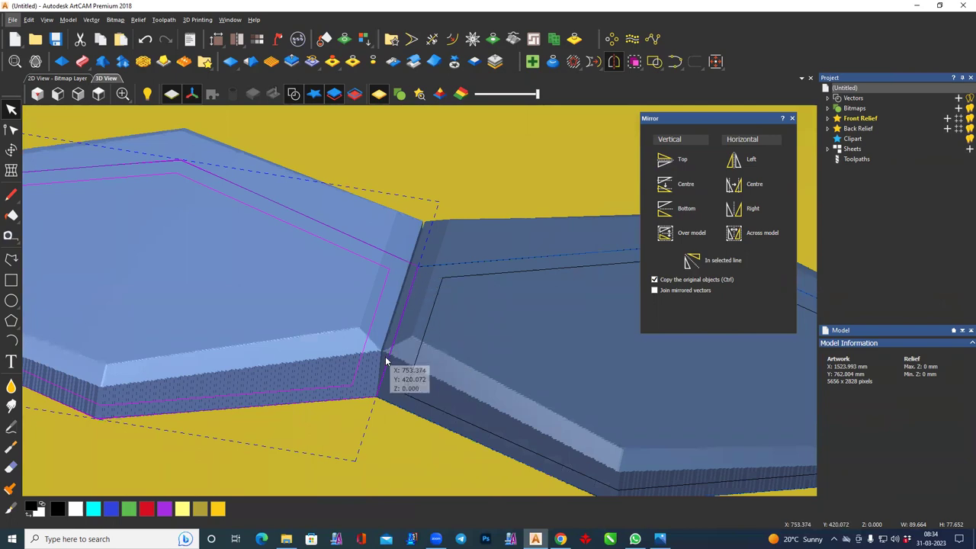
pyautogui.click(81, 79)
# Select the hexagon pair and place an interlocking copy of it down-left
pyautogui.scroll(-5, 251, 265)
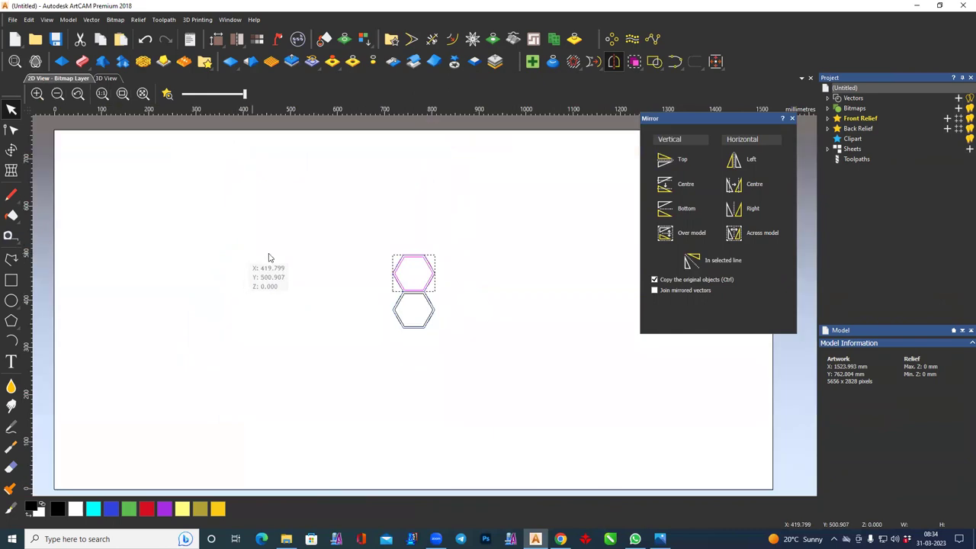
pyautogui.click(381, 307)
pyautogui.moveTo(381, 308); pyautogui.dragTo(351, 290, button='middle')
pyautogui.moveTo(331, 244); pyautogui.dragTo(441, 357)
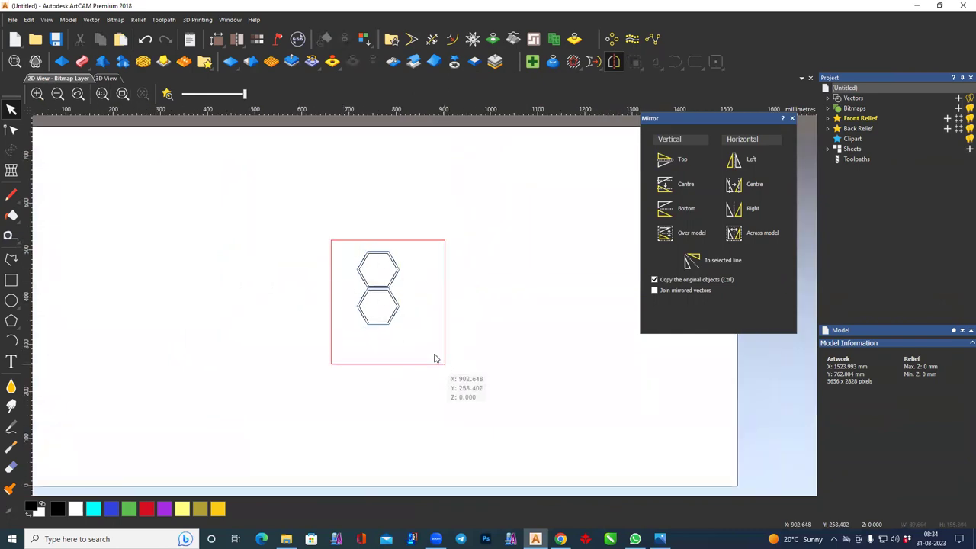
pyautogui.scroll(2, 371, 283)
pyautogui.scroll(2, 386, 283)
pyautogui.scroll(1, 414, 267)
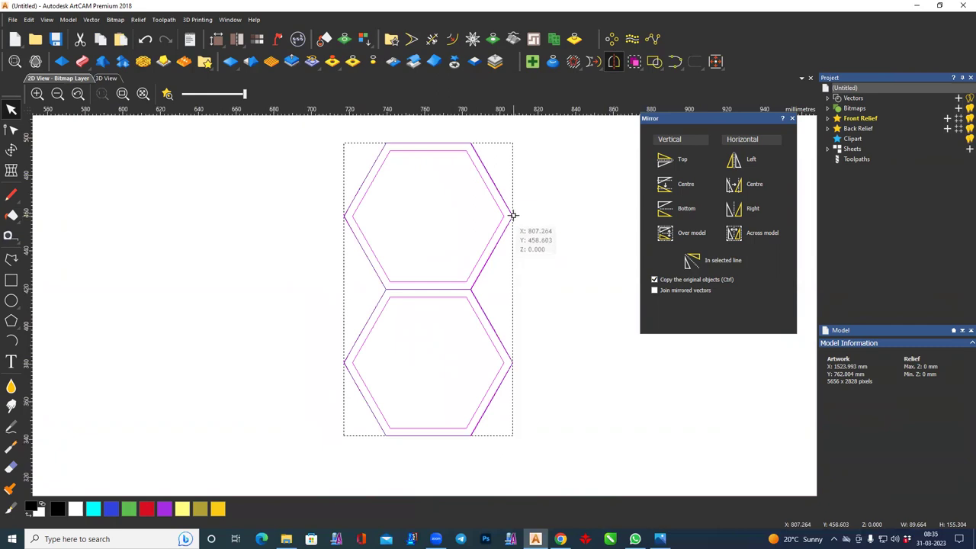
pyautogui.moveTo(512, 215)
pyautogui.mouseDown()
pyautogui.moveTo(390, 296)
pyautogui.moveTo(384, 288)
pyautogui.mouseUp()
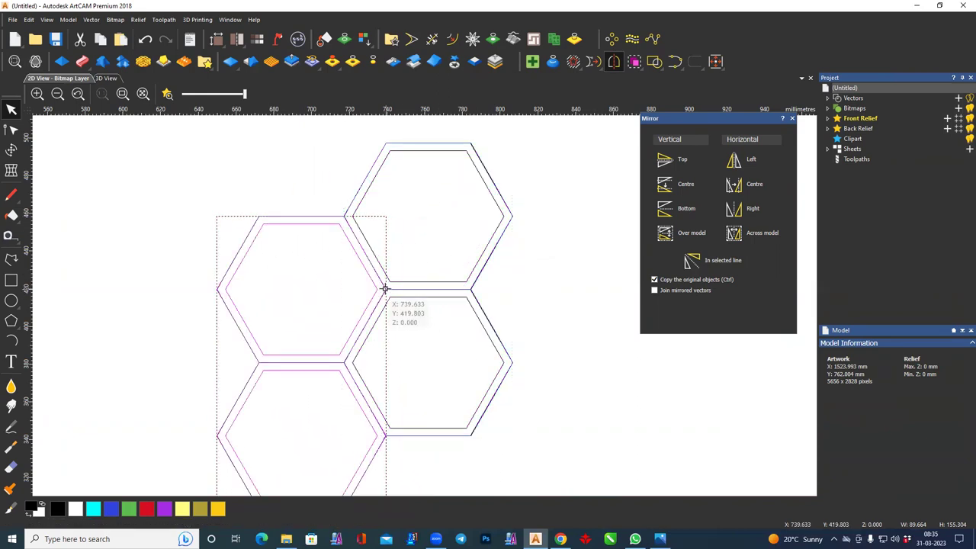
# Inspect the hexagon joins in the 3D view, then return to 2D View
pyautogui.click(106, 78)
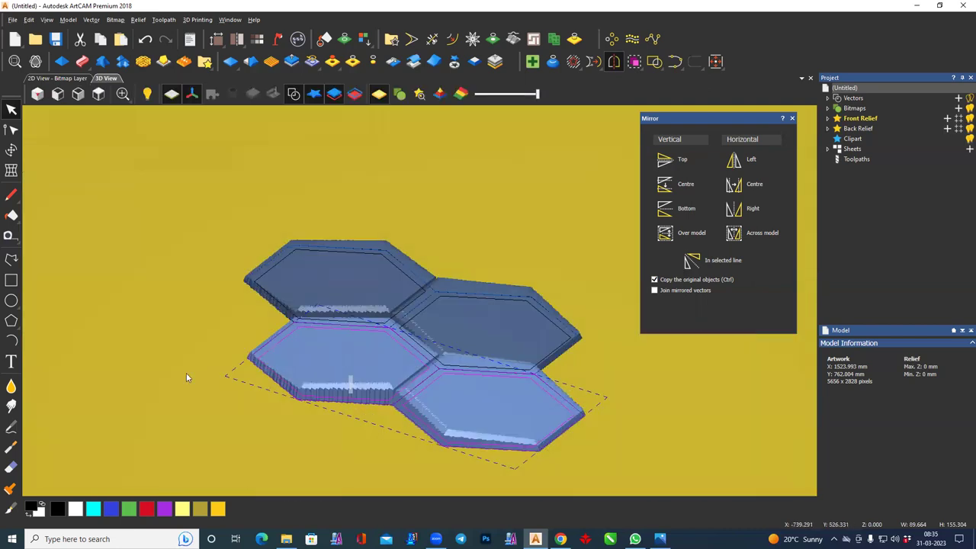
pyautogui.moveTo(186, 377); pyautogui.dragTo(375, 407)
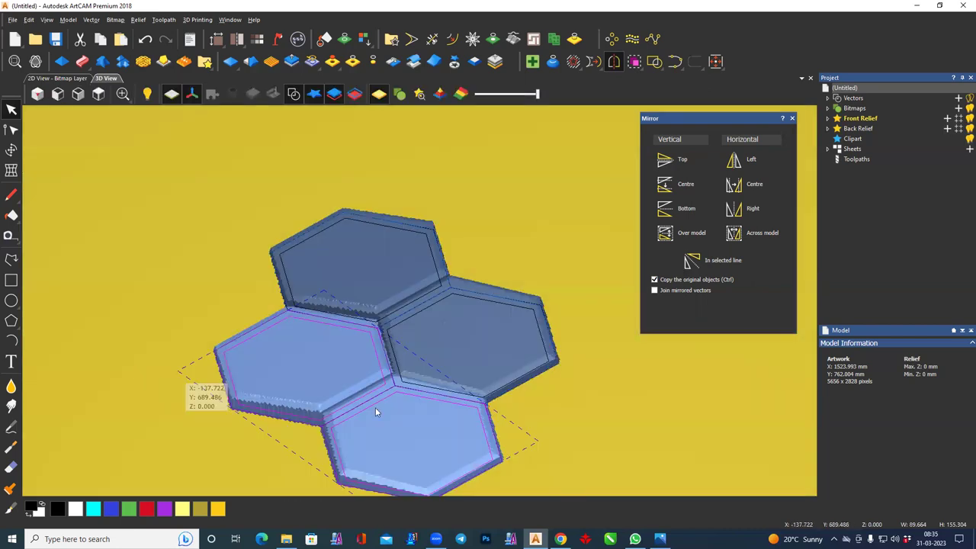
pyautogui.scroll(2, 490, 331)
pyautogui.scroll(3, 262, 362)
pyautogui.scroll(2, 263, 362)
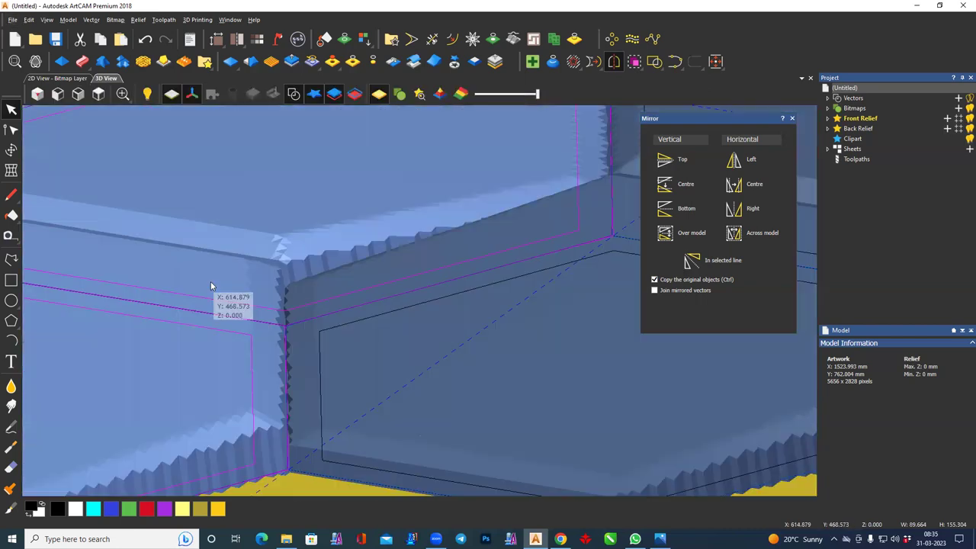
pyautogui.scroll(2, 374, 285)
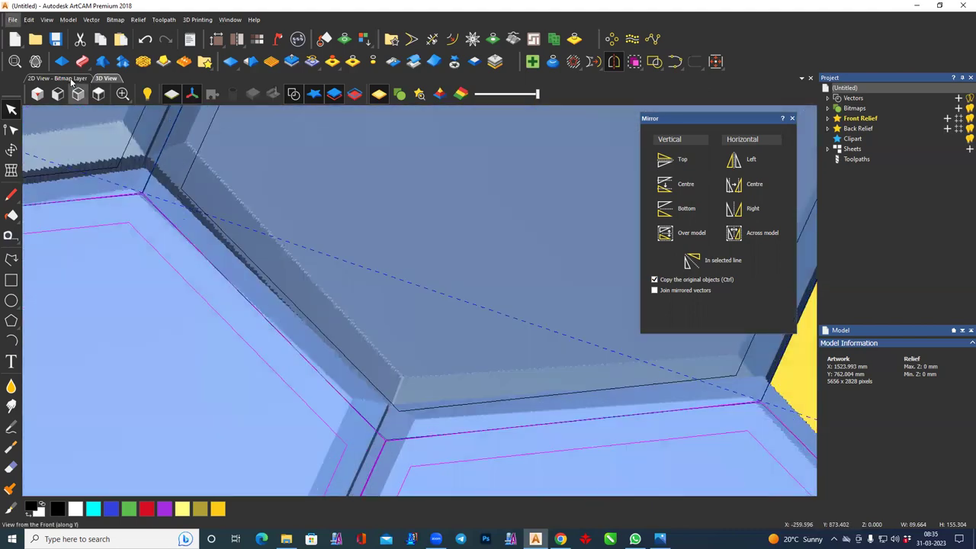
pyautogui.click(70, 81)
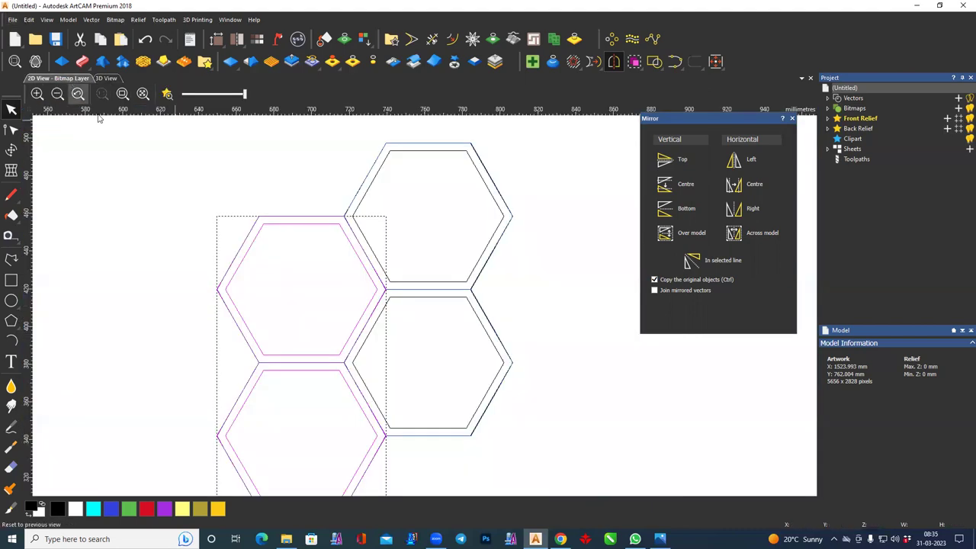
# Copy all four hexagons to the left so they interlock, then deselect
pyautogui.scroll(-1, 348, 323)
pyautogui.scroll(-3, 345, 317)
pyautogui.moveTo(273, 195); pyautogui.dragTo(560, 449)
pyautogui.moveTo(428, 290); pyautogui.dragTo(463, 304, button='middle')
pyautogui.keyDown('ctrl'); pyautogui.moveTo(484, 303); pyautogui.dragTo(358, 301); pyautogui.keyUp('ctrl')
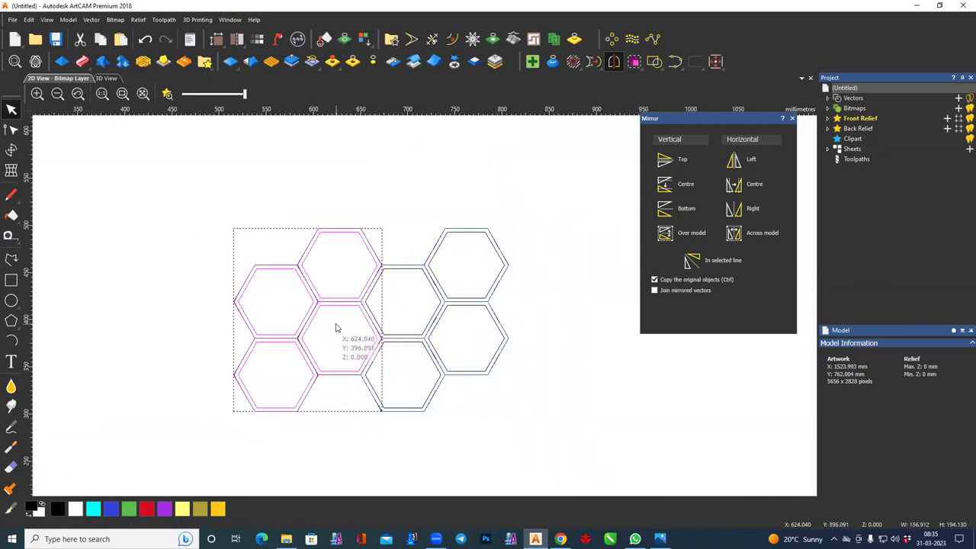
pyautogui.moveTo(338, 327); pyautogui.dragTo(518, 327, button='middle')
pyautogui.scroll(-2, 518, 327)
pyautogui.click(642, 434)
# Copy the hexagon cluster off to the left and place another copy to the right
pyautogui.moveTo(642, 435); pyautogui.dragTo(599, 394)
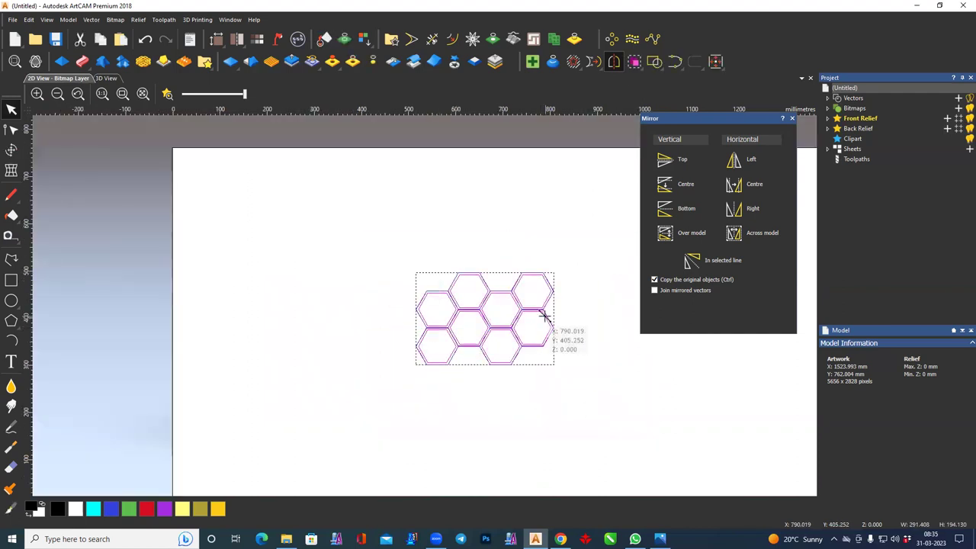
pyautogui.keyDown('ctrl'); pyautogui.moveTo(543, 310); pyautogui.dragTo(392, 305); pyautogui.keyUp('ctrl')
pyautogui.scroll(-1, 392, 305)
pyautogui.scroll(1, 396, 320)
pyautogui.scroll(2, 366, 290)
pyautogui.moveTo(344, 264)
pyautogui.mouseDown()
pyautogui.moveTo(414, 353)
pyautogui.moveTo(442, 285)
pyautogui.mouseUp()
pyautogui.scroll(-2, 454, 331)
pyautogui.scroll(-1, 455, 331)
pyautogui.scroll(1, 463, 327)
pyautogui.scroll(3, 473, 339)
pyautogui.scroll(1, 517, 340)
pyautogui.scroll(-2, 516, 340)
pyautogui.scroll(-1, 438, 359)
pyautogui.scroll(-1, 496, 348)
# Carry another cluster copy far left, then copy the whole pattern to the right
pyautogui.moveTo(488, 296); pyautogui.dragTo(235, 296)
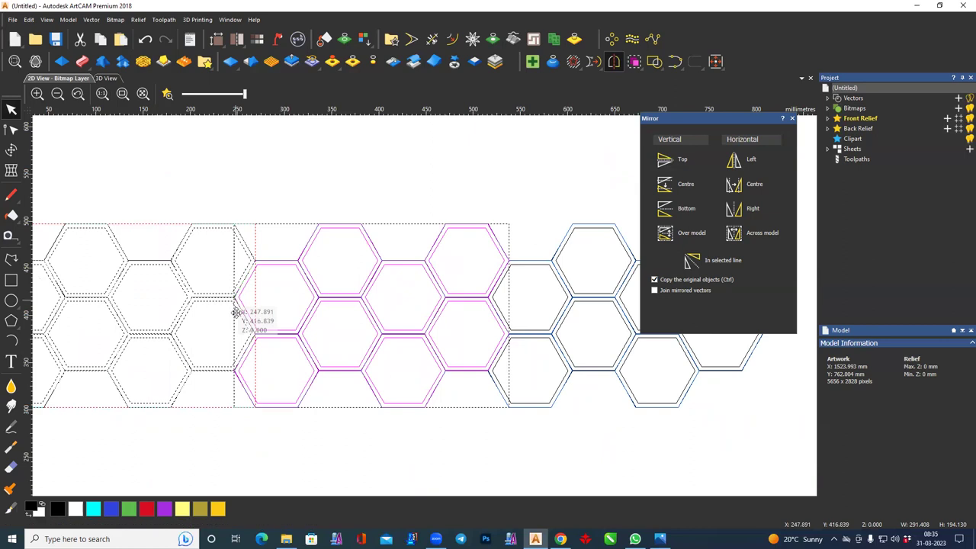
pyautogui.scroll(-2, 255, 331)
pyautogui.moveTo(235, 296); pyautogui.dragTo(73, 279)
pyautogui.moveTo(44, 244); pyautogui.dragTo(645, 451)
pyautogui.moveTo(70, 309)
pyautogui.mouseDown()
pyautogui.moveTo(468, 311)
pyautogui.moveTo(231, 292)
pyautogui.mouseUp()
pyautogui.scroll(2, 416, 311)
pyautogui.scroll(2, 406, 315)
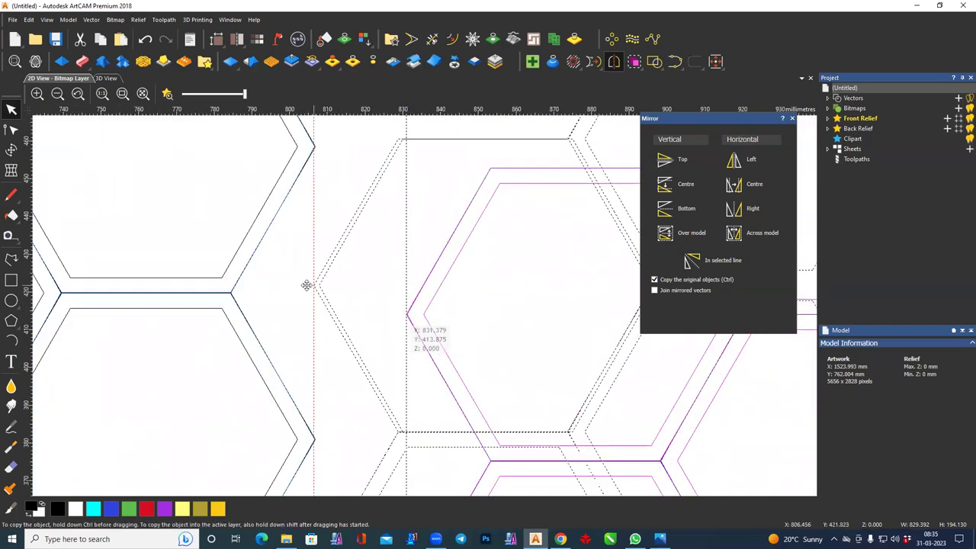
pyautogui.scroll(-2, 331, 321)
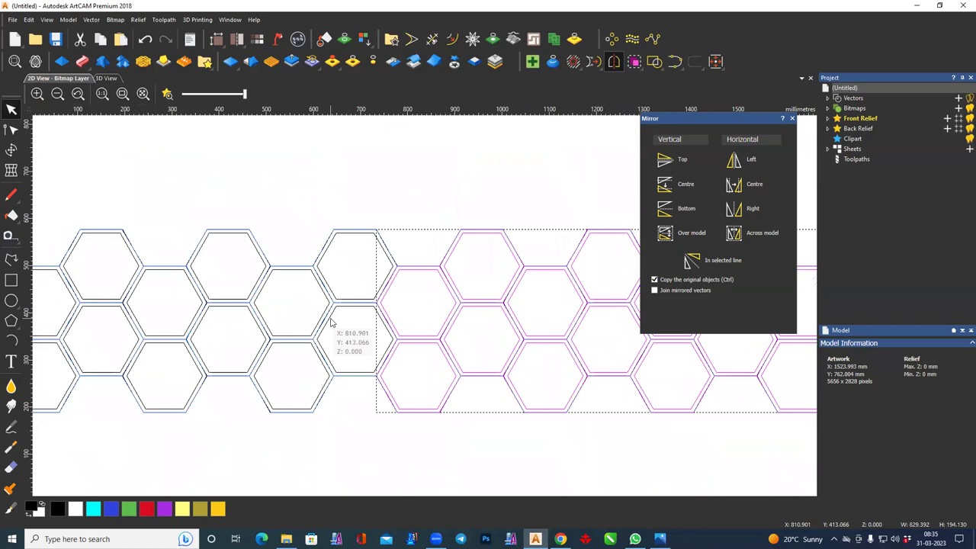
pyautogui.scroll(-2, 331, 321)
pyautogui.scroll(-2, 328, 328)
pyautogui.scroll(-1, 228, 305)
# Copy the hexagon band downward and fit it into the rows above
pyautogui.moveTo(140, 277); pyautogui.dragTo(643, 398)
pyautogui.scroll(3, 402, 331)
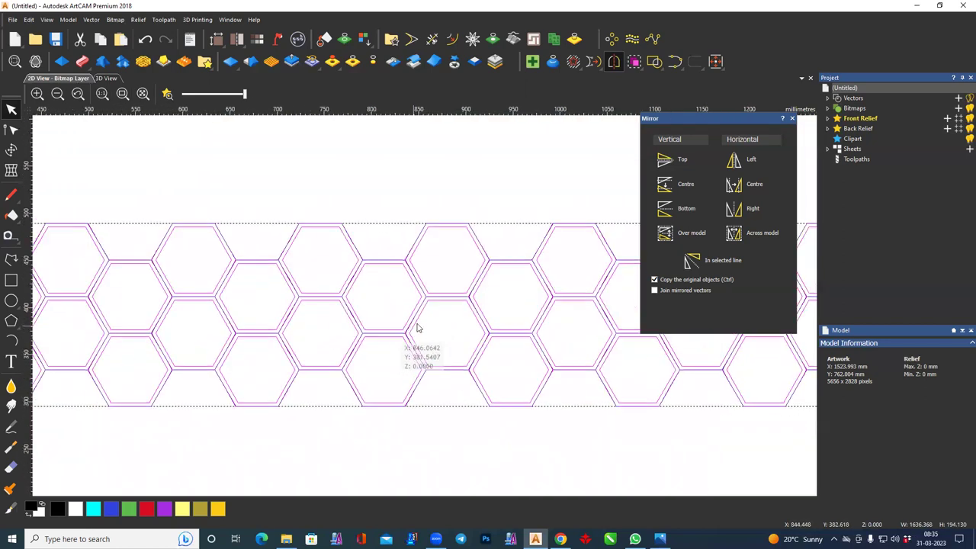
pyautogui.moveTo(360, 210); pyautogui.dragTo(348, 374)
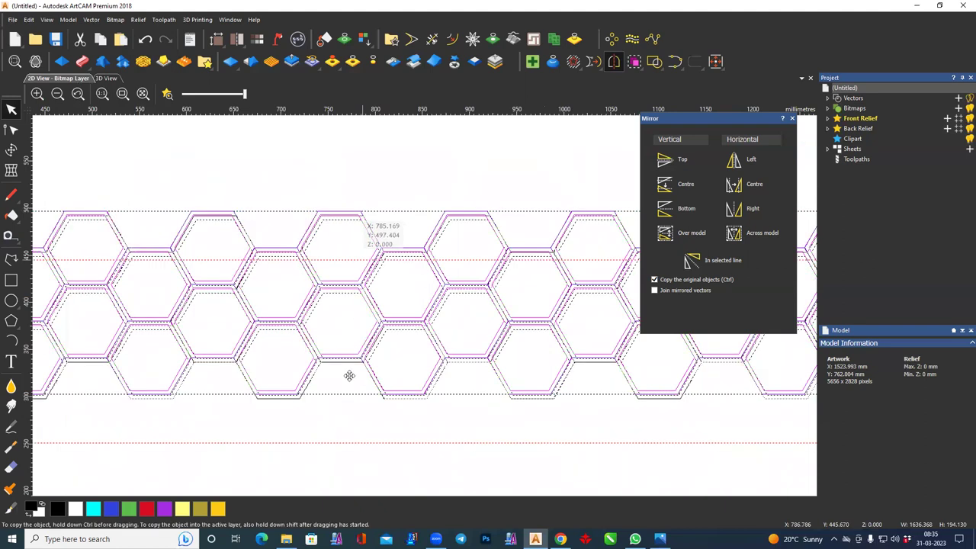
pyautogui.scroll(5, 349, 374)
pyautogui.scroll(-2, 346, 366)
pyautogui.scroll(-1, 371, 386)
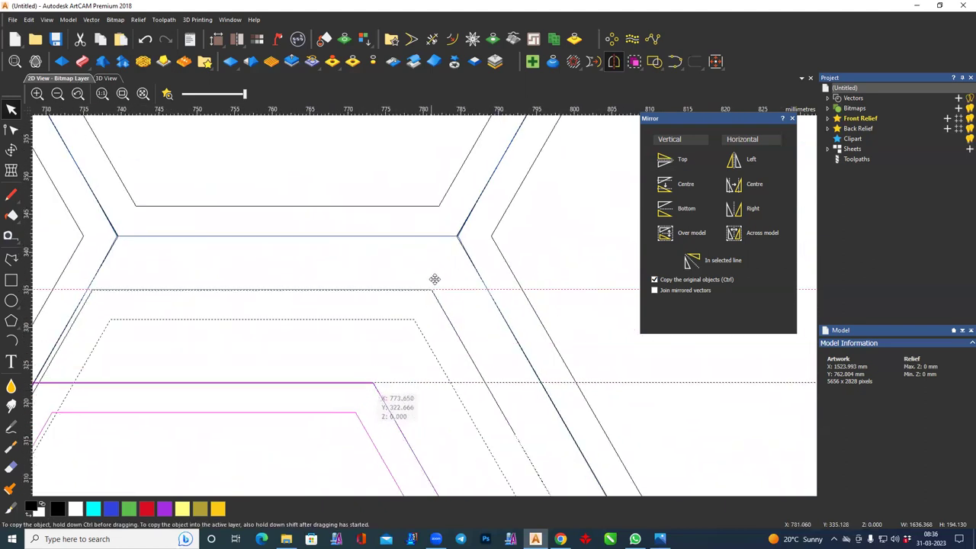
pyautogui.moveTo(373, 383); pyautogui.dragTo(456, 237)
pyautogui.scroll(-2, 414, 307)
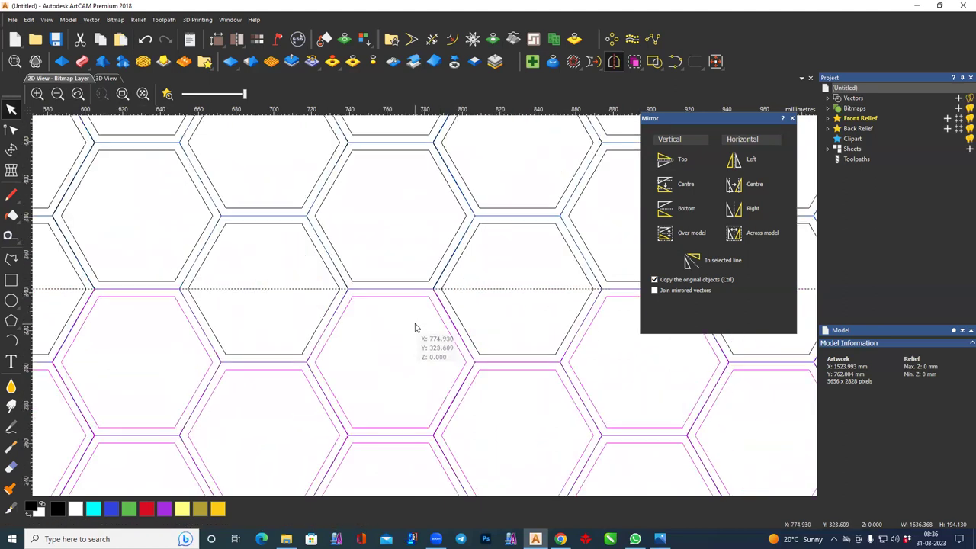
pyautogui.scroll(-3, 418, 335)
# Copy all hexagon rows further down and begin selecting the entire grid
pyautogui.moveTo(434, 354); pyautogui.dragTo(642, 392)
pyautogui.moveTo(414, 280)
pyautogui.mouseDown()
pyautogui.moveTo(420, 379)
pyautogui.moveTo(376, 249)
pyautogui.moveTo(424, 300)
pyautogui.mouseUp()
pyautogui.scroll(5, 420, 379)
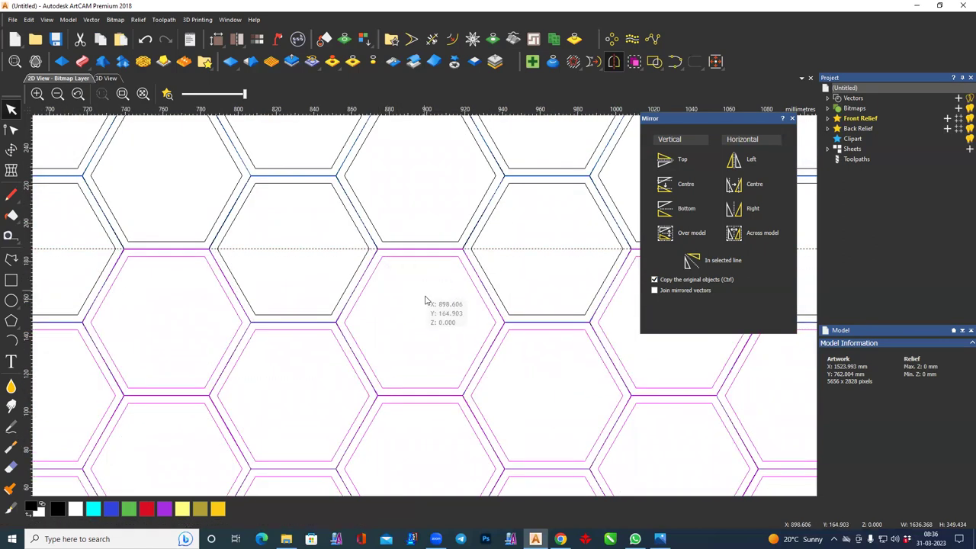
pyautogui.scroll(-3, 426, 303)
pyautogui.scroll(-5, 427, 305)
pyautogui.moveTo(276, 251); pyautogui.dragTo(561, 411)
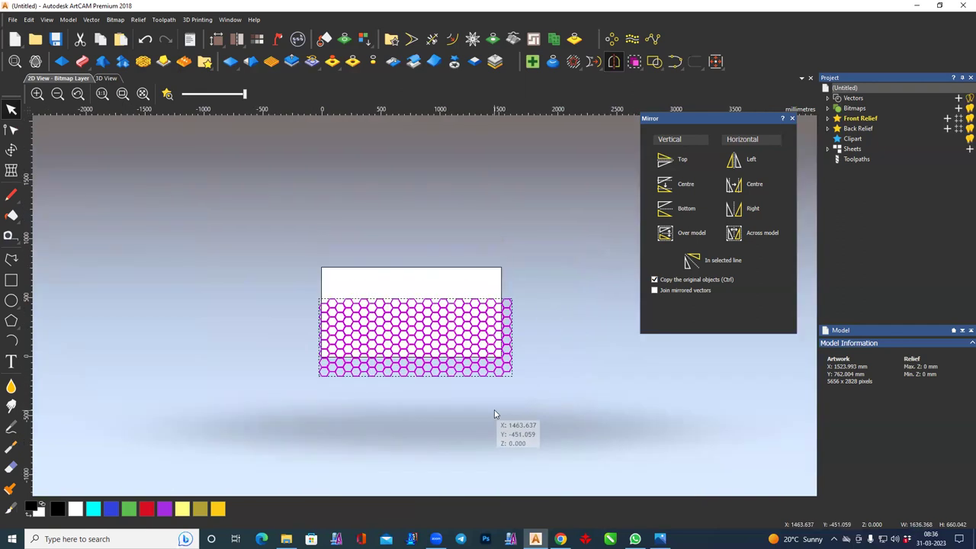
# Place a copy of the whole hexagon grid above the original
pyautogui.scroll(1, 448, 372)
pyautogui.scroll(1, 452, 375)
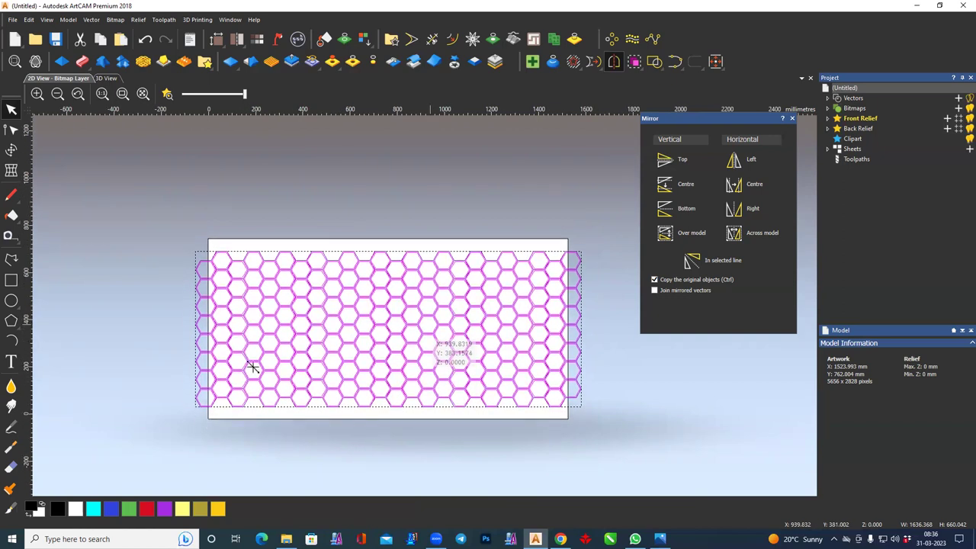
pyautogui.click(434, 402)
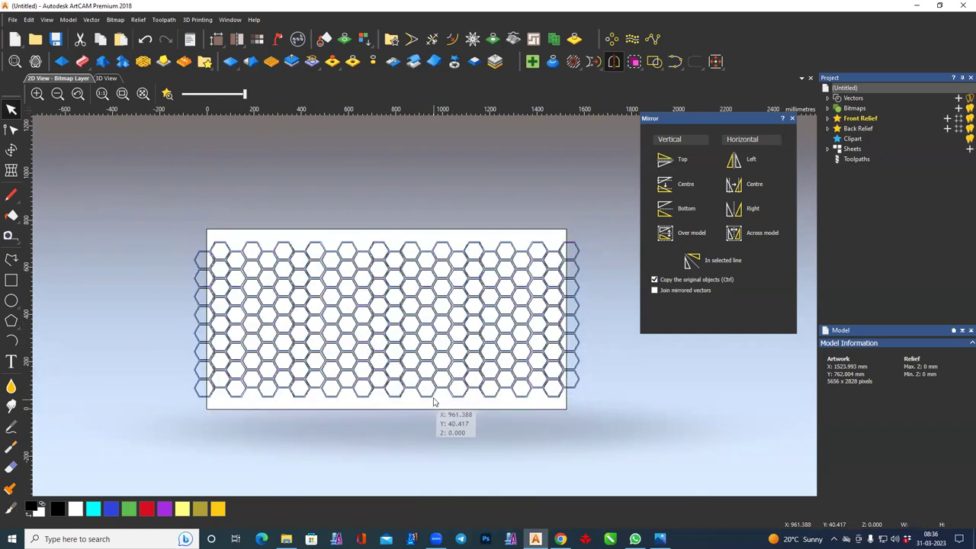
pyautogui.moveTo(128, 228); pyautogui.dragTo(674, 430)
pyautogui.moveTo(437, 403)
pyautogui.mouseDown()
pyautogui.moveTo(434, 239)
pyautogui.moveTo(421, 231)
pyautogui.moveTo(426, 450)
pyautogui.moveTo(446, 437)
pyautogui.mouseUp()
pyautogui.scroll(3, 422, 231)
pyautogui.scroll(5, 411, 209)
pyautogui.scroll(-2, 425, 450)
pyautogui.scroll(-2, 435, 457)
pyautogui.scroll(-4, 438, 446)
pyautogui.scroll(-3, 353, 331)
# Select both hexagon grids and centre them on the model with F9
pyautogui.moveTo(231, 176); pyautogui.dragTo(594, 478)
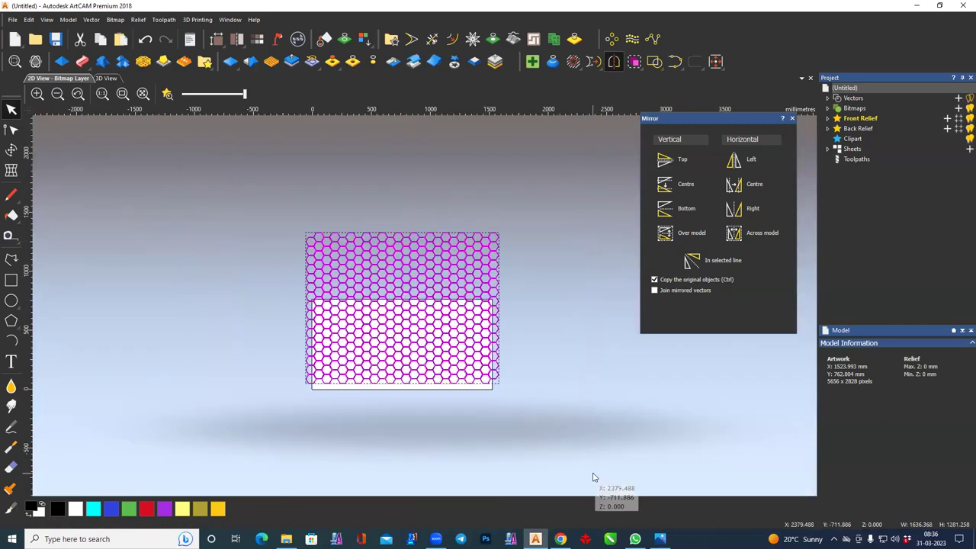
pyautogui.press('F9')
pyautogui.scroll(2, 385, 350)
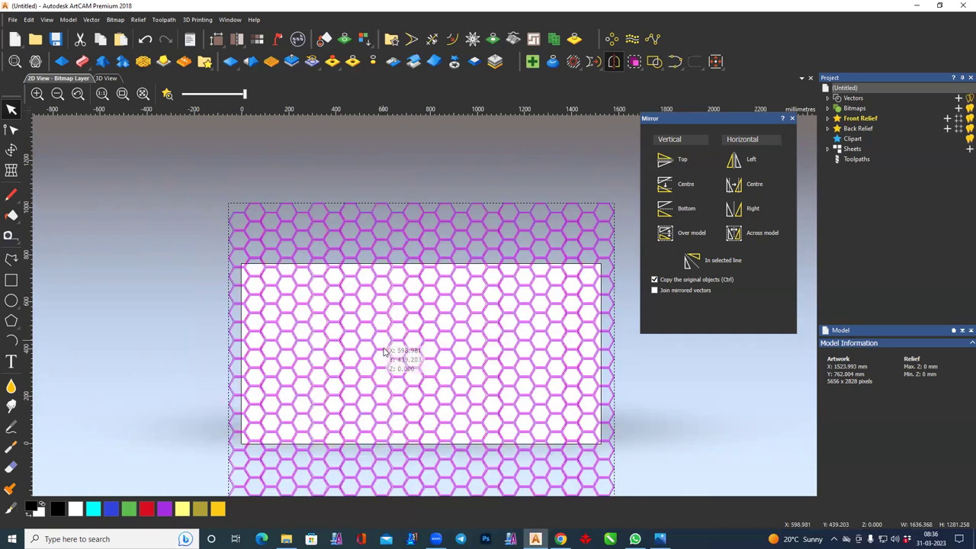
pyautogui.scroll(2, 368, 344)
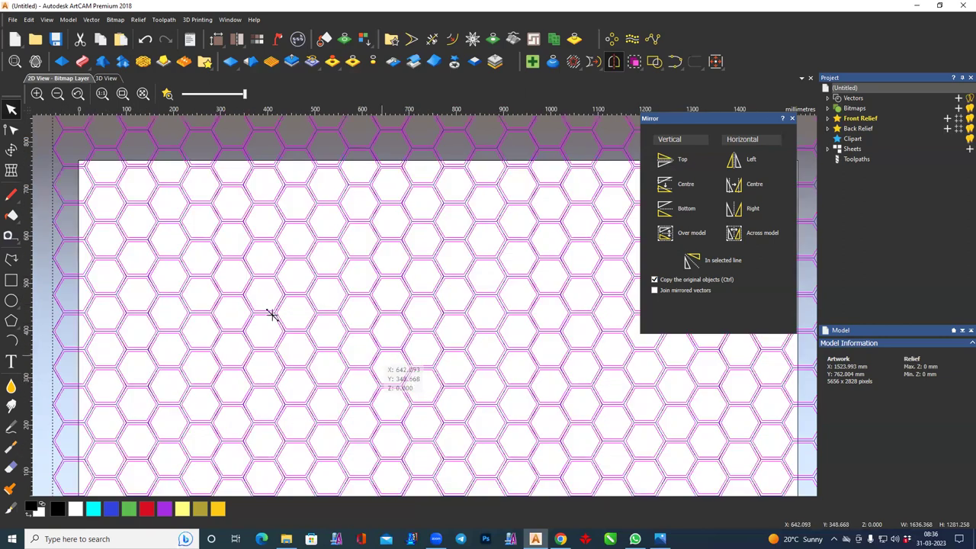
pyautogui.scroll(-2, 424, 324)
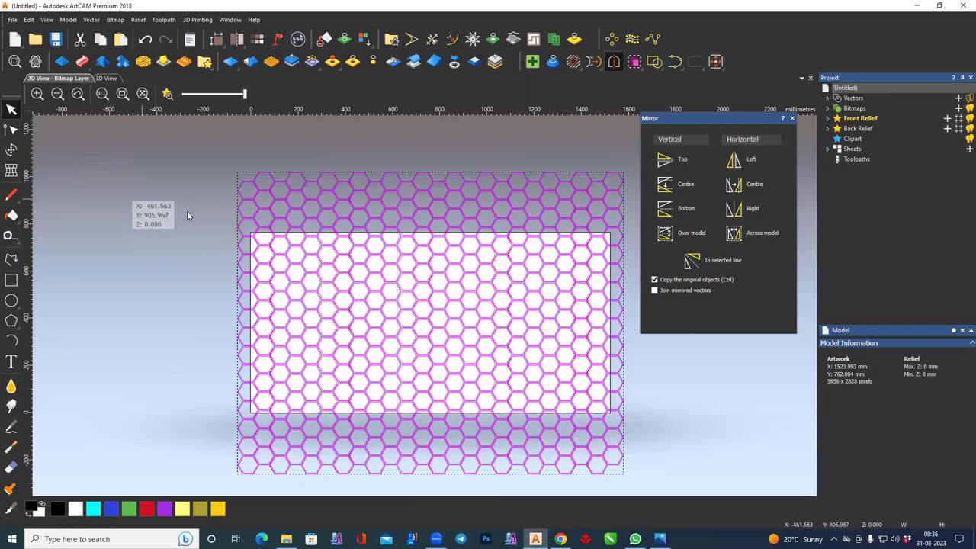
# Delete the surplus top and bottom hexagon rows, then select the trimmed pattern for transforming
pyautogui.click(225, 226)
pyautogui.moveTo(249, 246); pyautogui.dragTo(227, 252, button='middle')
pyautogui.moveTo(186, 168); pyautogui.dragTo(610, 232)
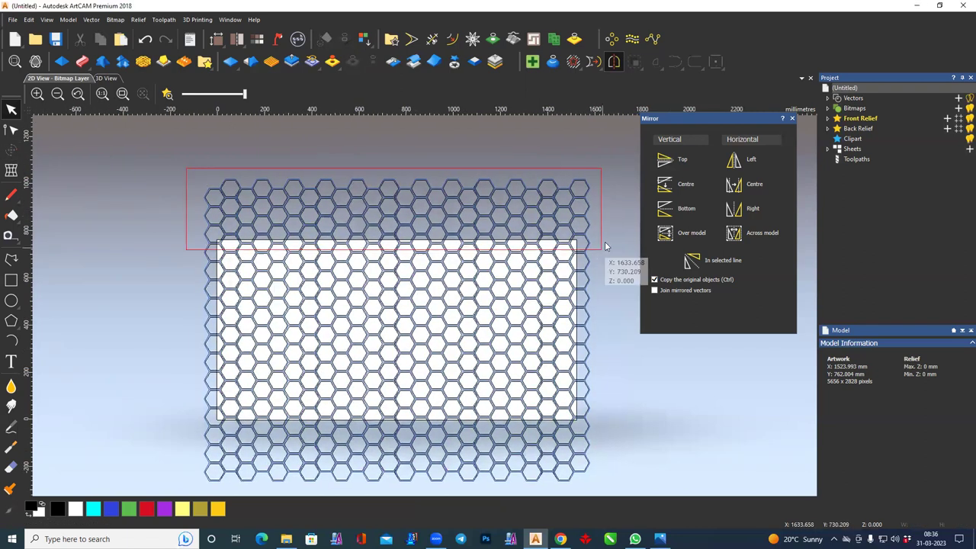
pyautogui.press('Delete')
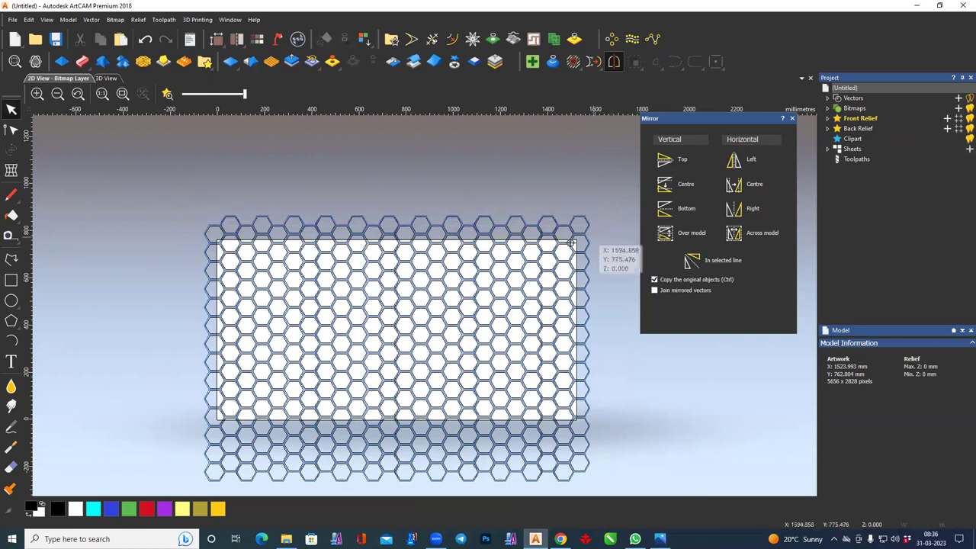
pyautogui.moveTo(393, 313); pyautogui.dragTo(388, 217, button='middle')
pyautogui.moveTo(170, 337); pyautogui.dragTo(625, 447)
pyautogui.press('Delete')
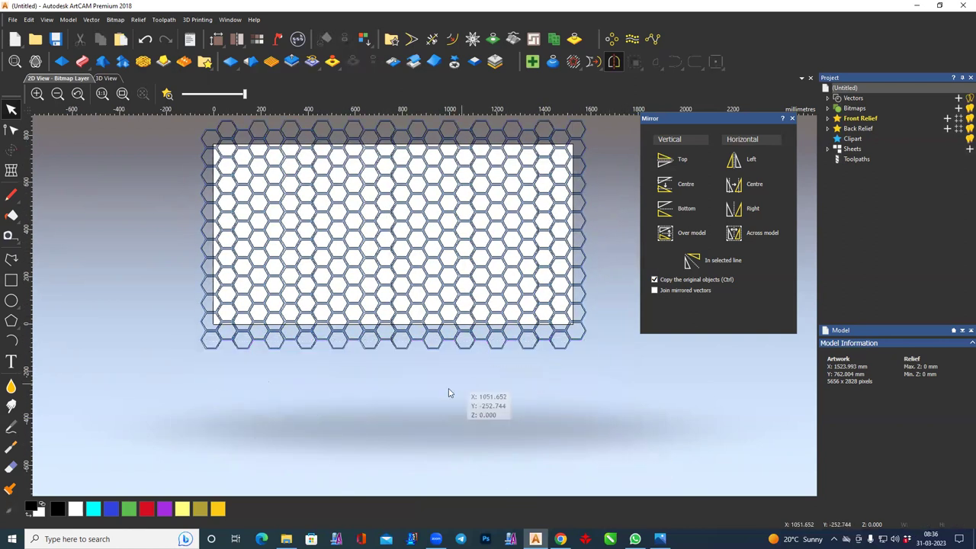
pyautogui.moveTo(386, 380); pyautogui.dragTo(386, 404, button='middle')
pyautogui.moveTo(165, 139); pyautogui.dragTo(632, 461)
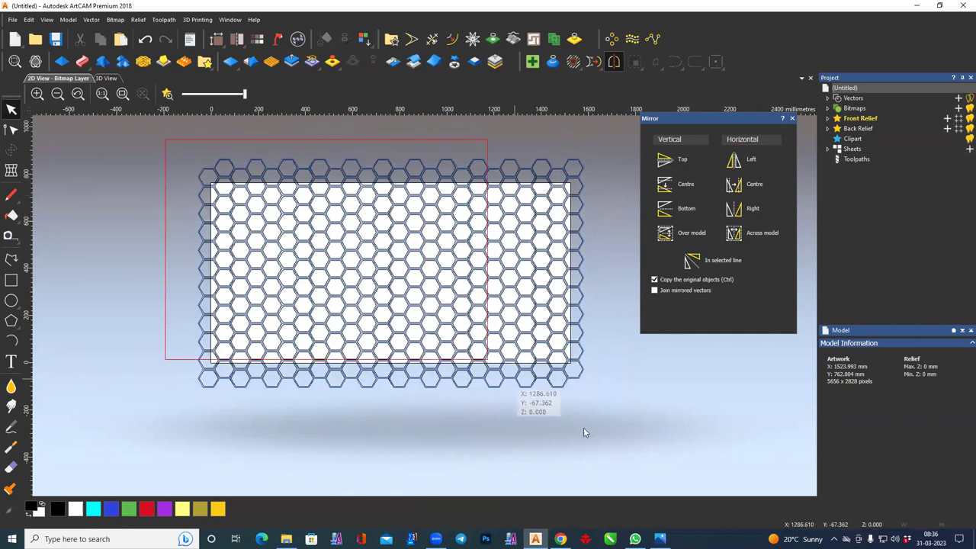
pyautogui.click(12, 150)
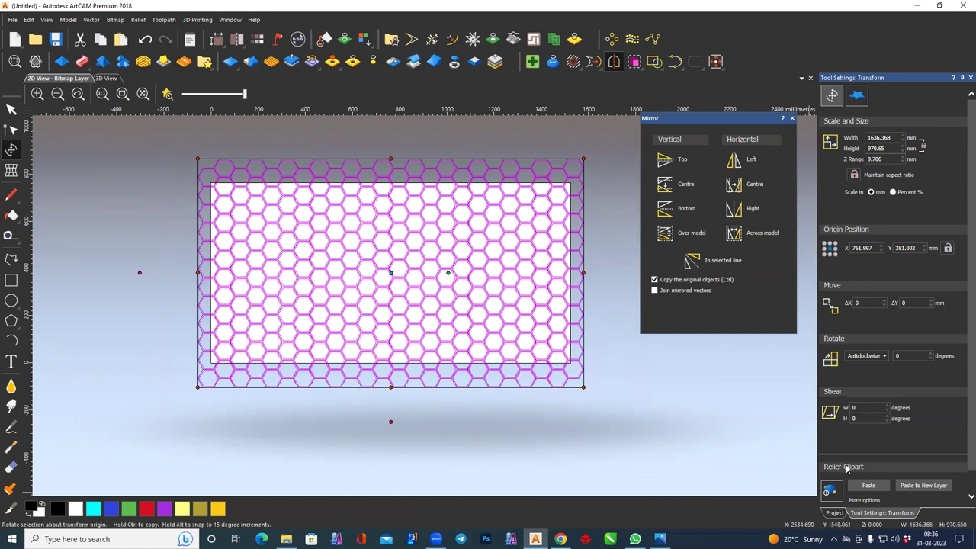
pyautogui.click(518, 439)
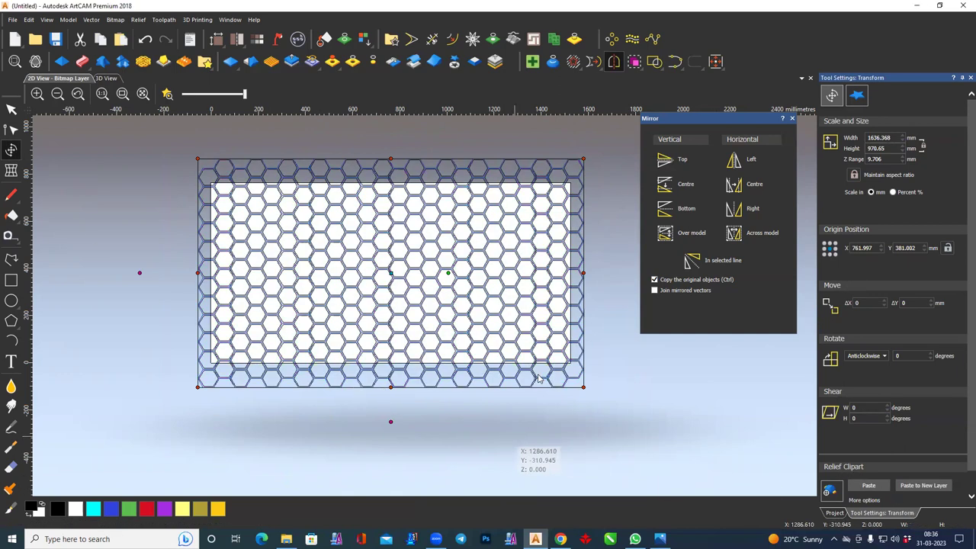
pyautogui.scroll(3, 526, 366)
pyautogui.scroll(2, 516, 360)
pyautogui.click(516, 360)
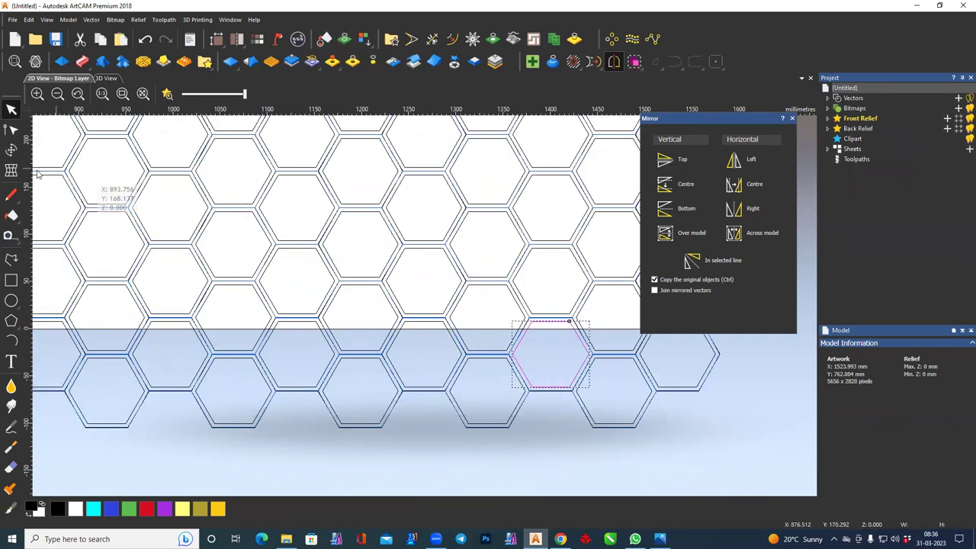
pyautogui.click(11, 150)
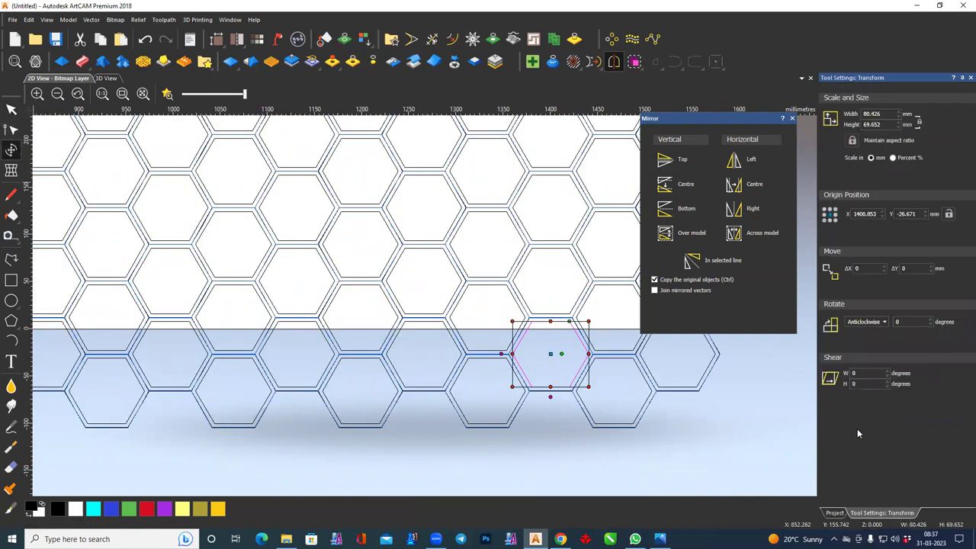
pyautogui.click(561, 439)
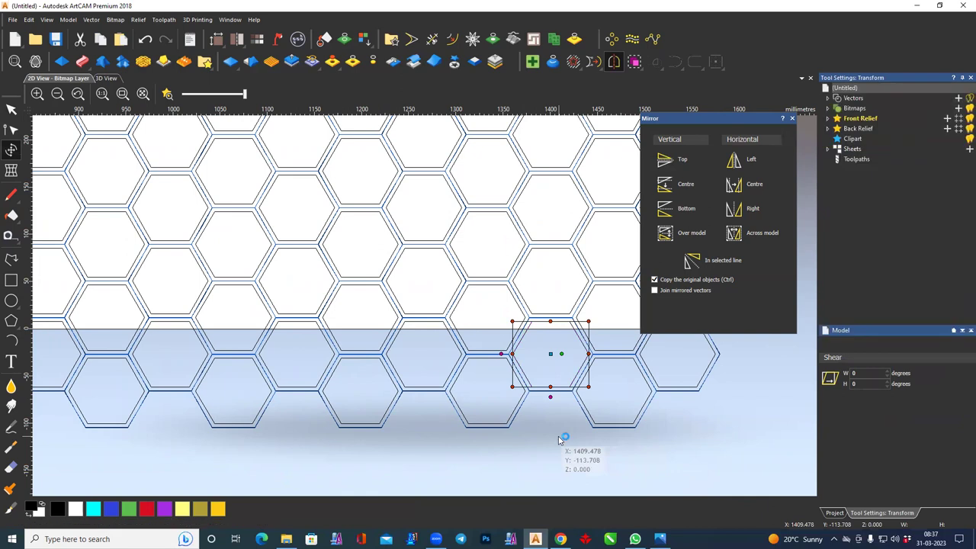
pyautogui.scroll(-3, 559, 437)
pyautogui.scroll(-5, 320, 229)
pyautogui.hotkey('ctrl', 'a')
# Apply Transform to the hexagons, then pick 3d-wall-panels11_1 in the class 8 folder
pyautogui.click(11, 150)
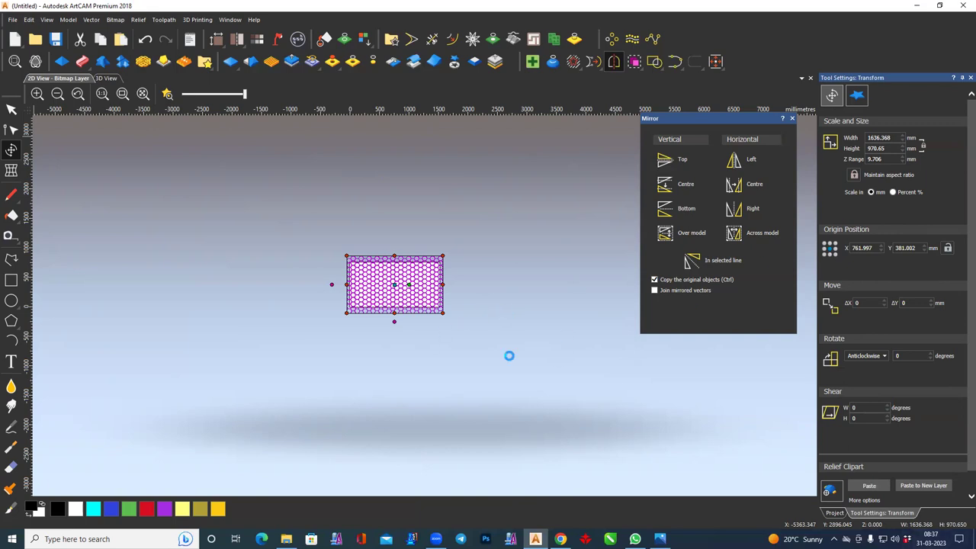
pyautogui.moveTo(286, 539)
pyautogui.click(286, 488)
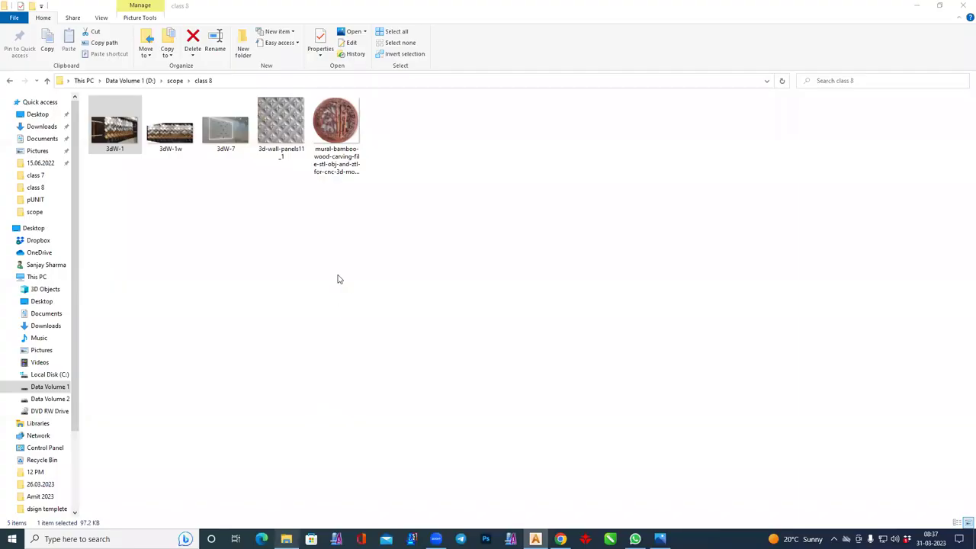
pyautogui.click(291, 115)
# View 3d-wall-panels11_1.jpg zoomed in, then step back two photos to 3dW-7.jpg
pyautogui.doubleClick(290, 114)
pyautogui.scroll(1, 474, 287)
pyautogui.scroll(1, 469, 292)
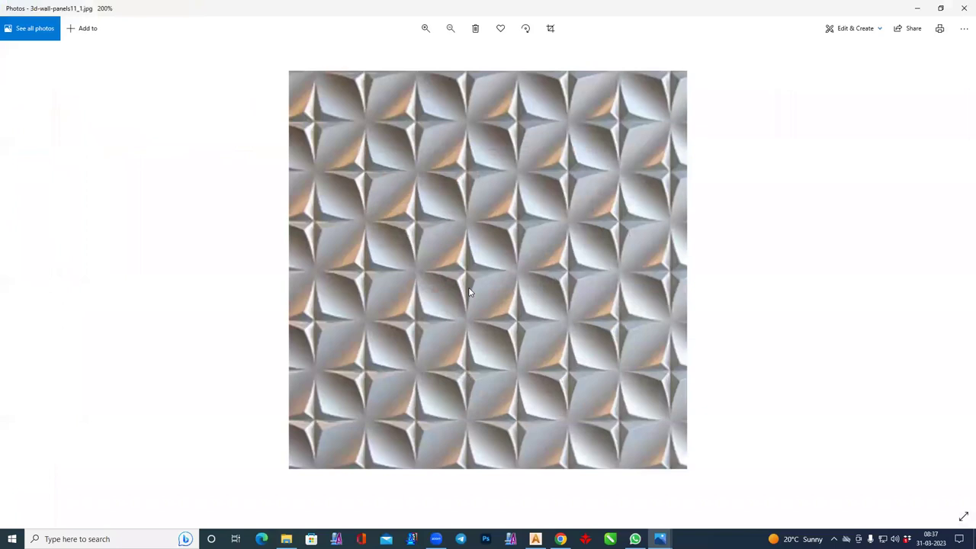
pyautogui.scroll(1, 469, 292)
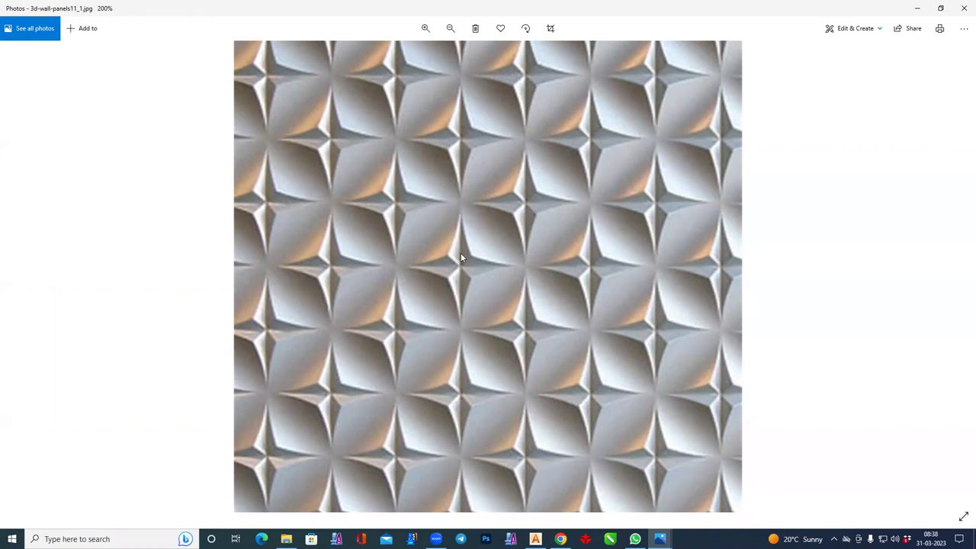
pyautogui.scroll(-2, 404, 268)
pyautogui.click(13, 272)
pyautogui.click(13, 273)
pyautogui.keyDown('ctrl'); pyautogui.scroll(2, 333, 282); pyautogui.keyUp('ctrl')
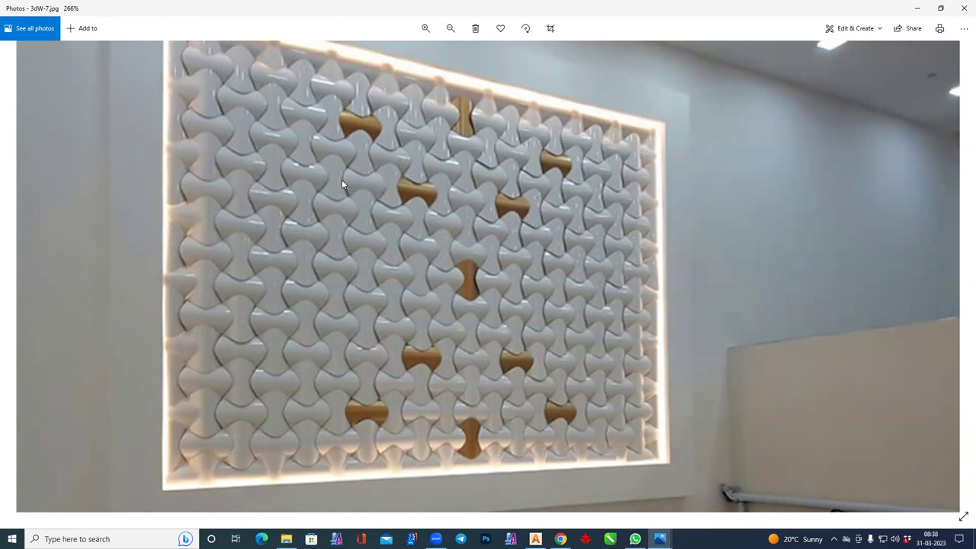
# Minimise the Photos and File Explorer windows to reveal ArtCAM
pyautogui.click(917, 8)
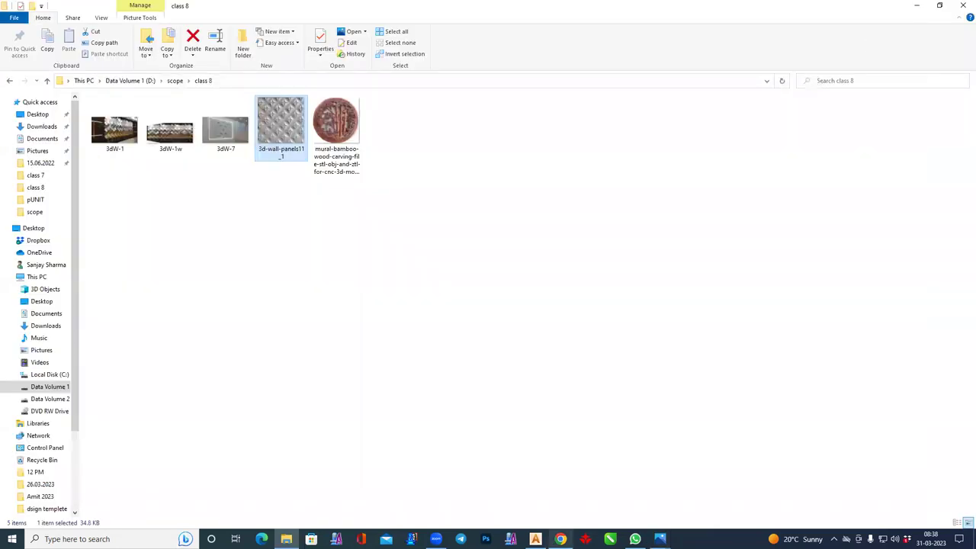
pyautogui.click(915, 6)
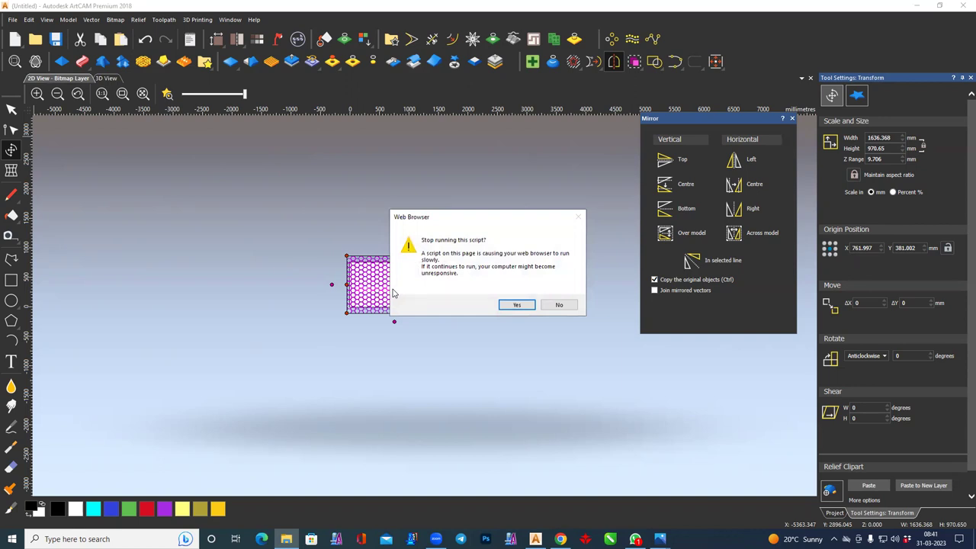
# Stop the slow script, zoom in on the panel, and switch to the 3D View
pyautogui.click(516, 304)
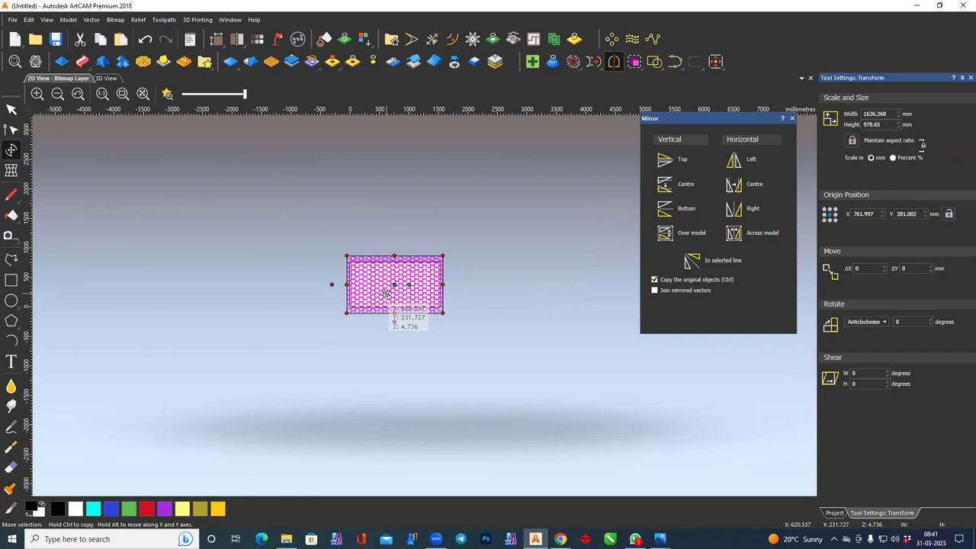
pyautogui.scroll(3, 387, 294)
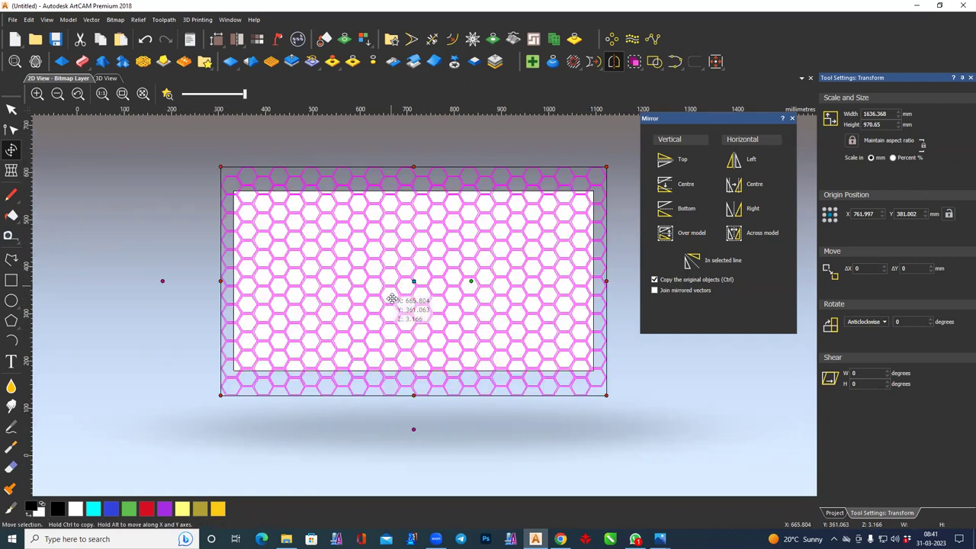
pyautogui.scroll(2, 392, 302)
pyautogui.click(106, 78)
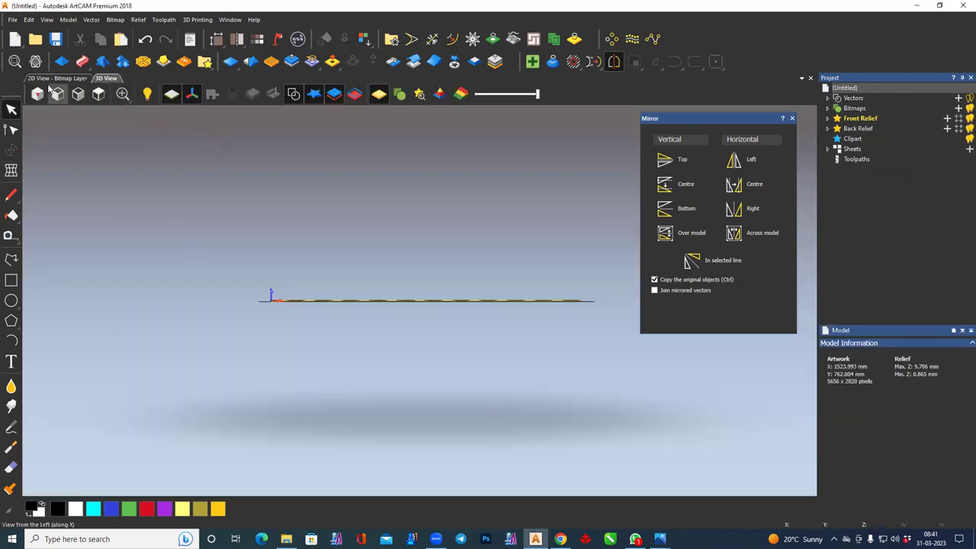
# View the relief isometrically without vector outlines, tilt it near top-down, and open Scale Relief
pyautogui.click(36, 93)
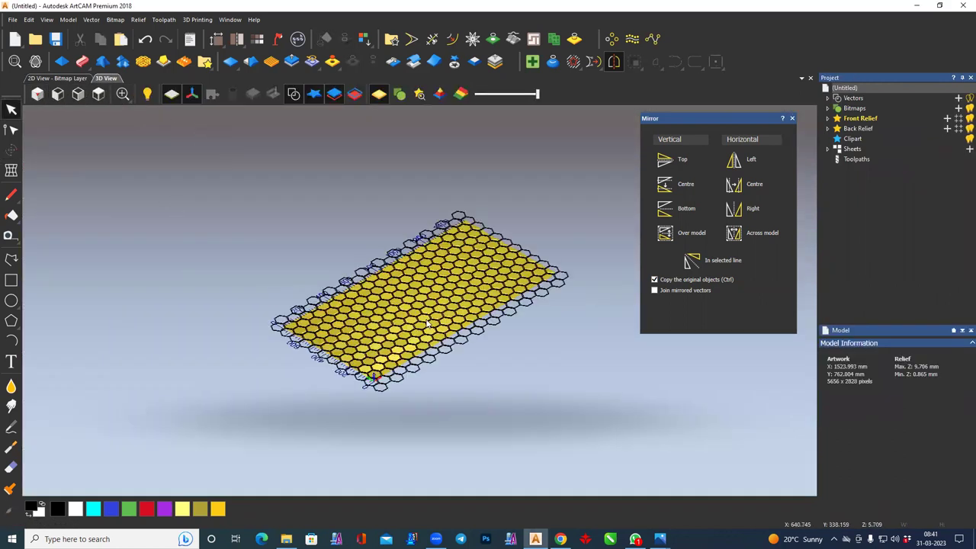
pyautogui.click(293, 93)
pyautogui.scroll(2, 392, 328)
pyautogui.scroll(2, 388, 306)
pyautogui.scroll(3, 387, 306)
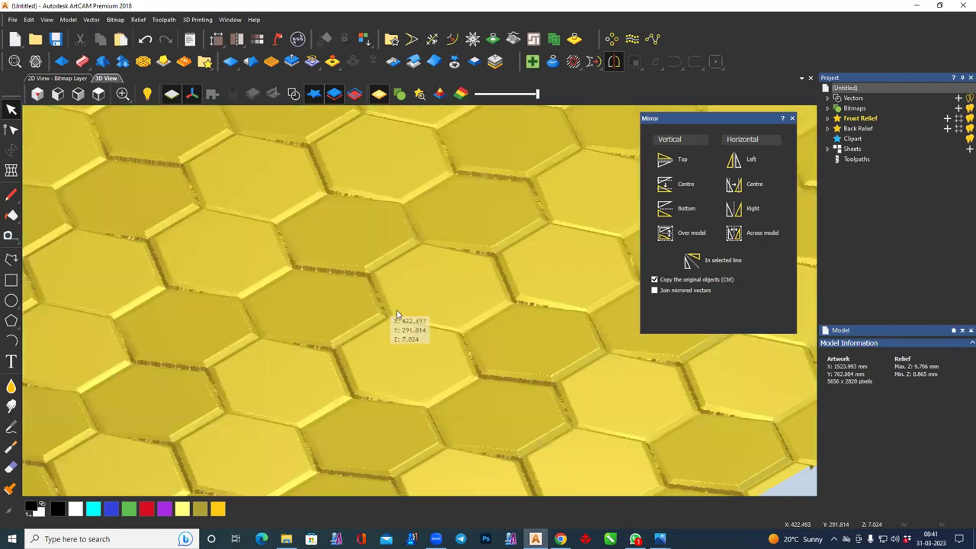
pyautogui.moveTo(428, 408)
pyautogui.mouseDown()
pyautogui.moveTo(331, 442)
pyautogui.moveTo(396, 379)
pyautogui.moveTo(464, 394)
pyautogui.moveTo(419, 439)
pyautogui.moveTo(557, 283)
pyautogui.moveTo(471, 301)
pyautogui.mouseUp()
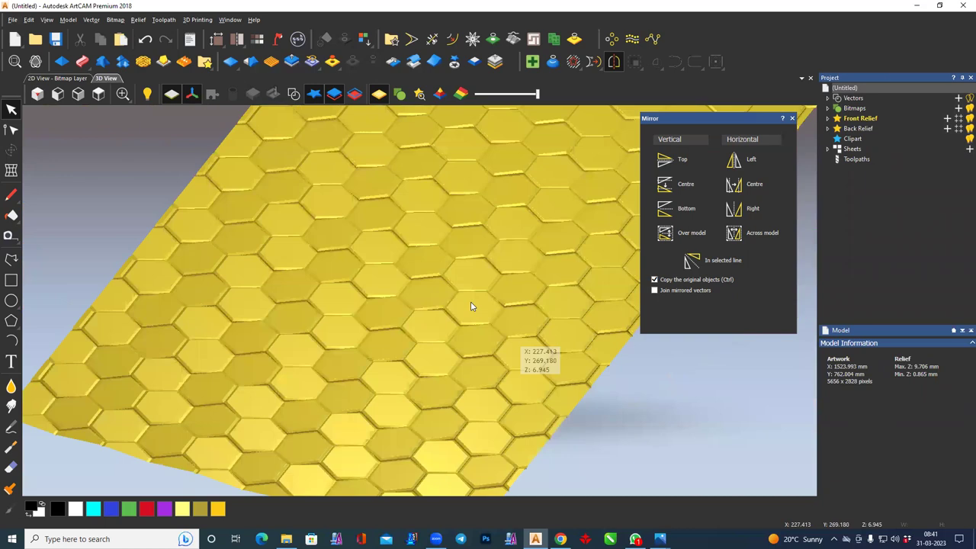
pyautogui.scroll(3, 470, 330)
pyautogui.moveTo(449, 328); pyautogui.dragTo(427, 306)
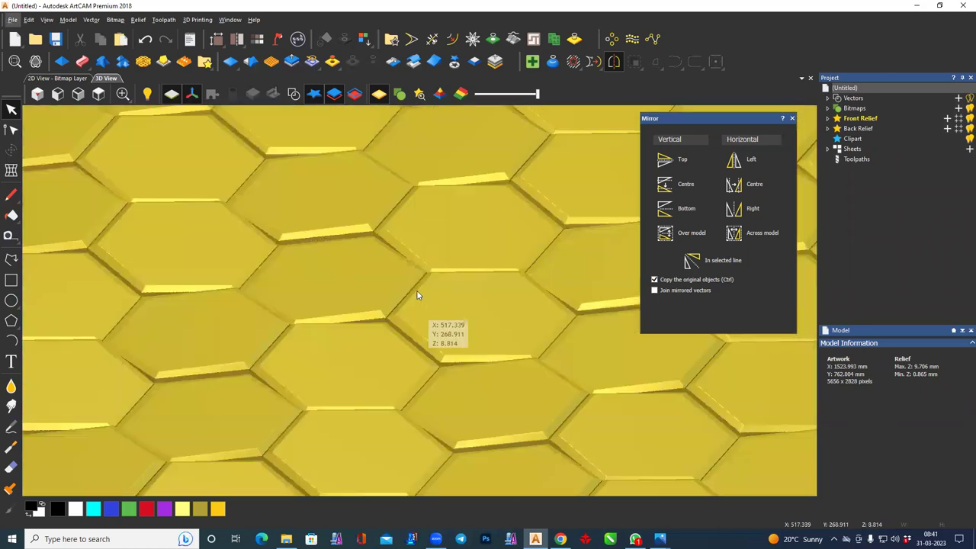
pyautogui.click(292, 61)
# Change the Scale Relief height from 8.841 to 10 mm and apply it
pyautogui.doubleClick(871, 138)
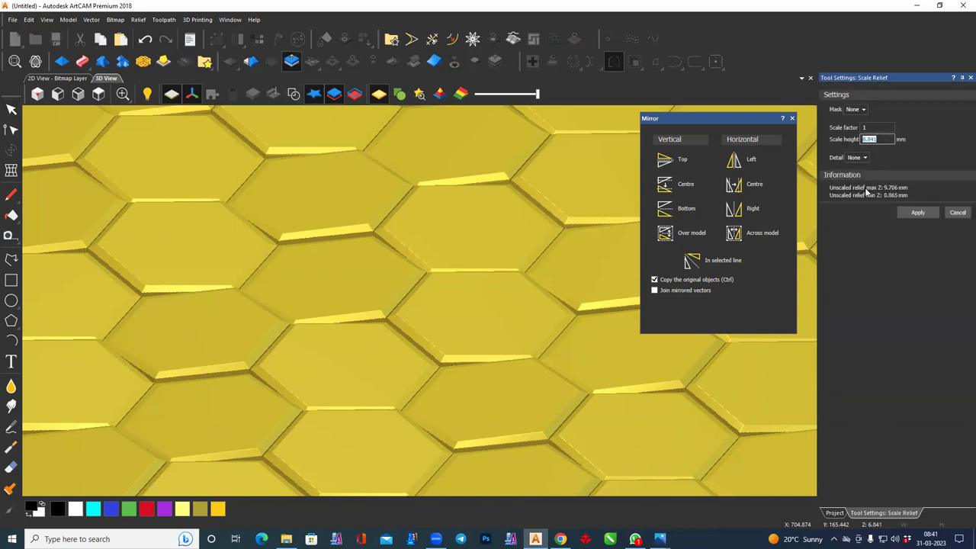
pyautogui.write('10')
pyautogui.click(919, 212)
pyautogui.click(956, 213)
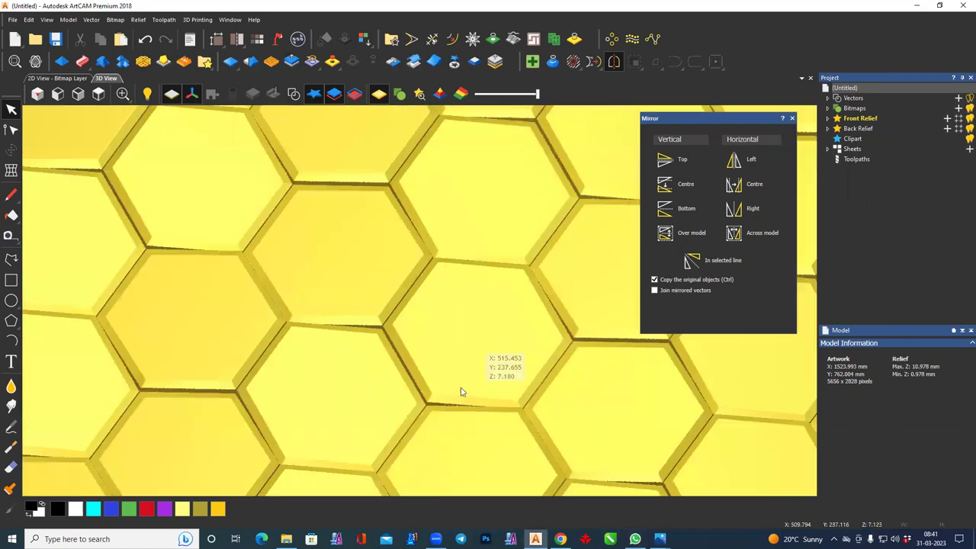
# Orbit and zoom the 3D view to inspect the 10 mm hexagon relief from several angles
pyautogui.moveTo(461, 391)
pyautogui.mouseDown()
pyautogui.moveTo(343, 266)
pyautogui.moveTo(497, 395)
pyautogui.mouseUp()
pyautogui.moveTo(198, 313)
pyautogui.mouseDown()
pyautogui.moveTo(293, 320)
pyautogui.moveTo(178, 282)
pyautogui.moveTo(300, 313)
pyautogui.mouseUp()
pyautogui.moveTo(260, 285); pyautogui.dragTo(561, 379)
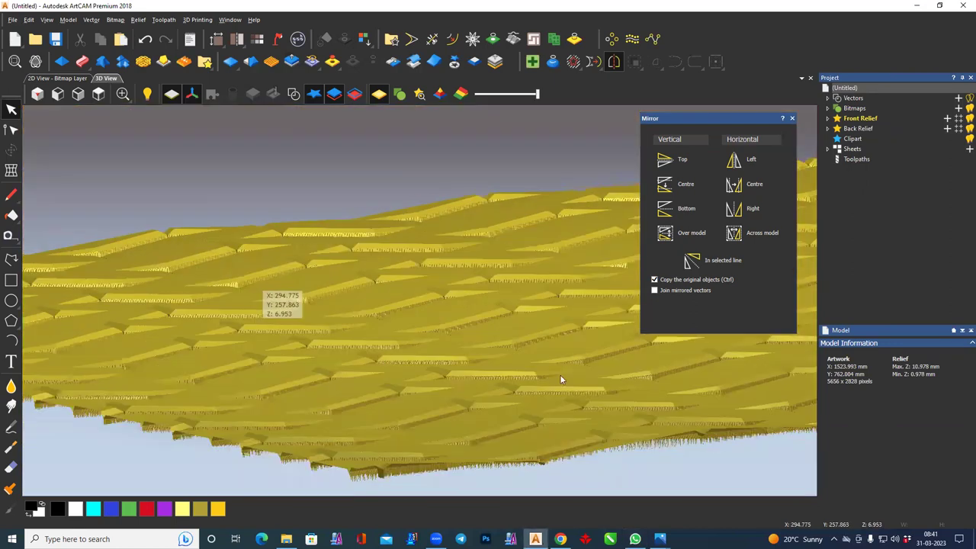
pyautogui.moveTo(436, 347)
pyautogui.mouseDown()
pyautogui.moveTo(288, 355)
pyautogui.moveTo(623, 363)
pyautogui.moveTo(640, 396)
pyautogui.moveTo(387, 379)
pyautogui.moveTo(377, 317)
pyautogui.moveTo(383, 327)
pyautogui.mouseUp()
pyautogui.scroll(3, 381, 372)
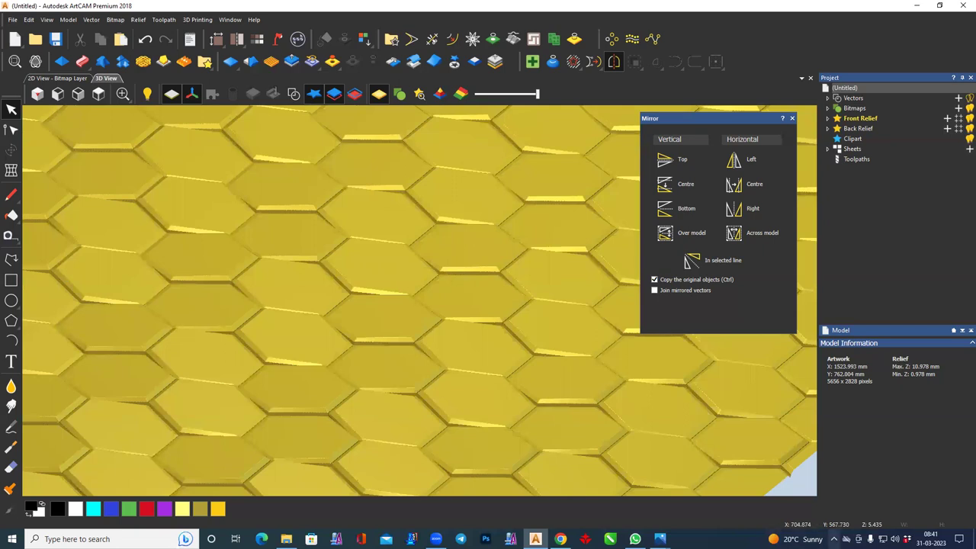
pyautogui.scroll(1, 317, 277)
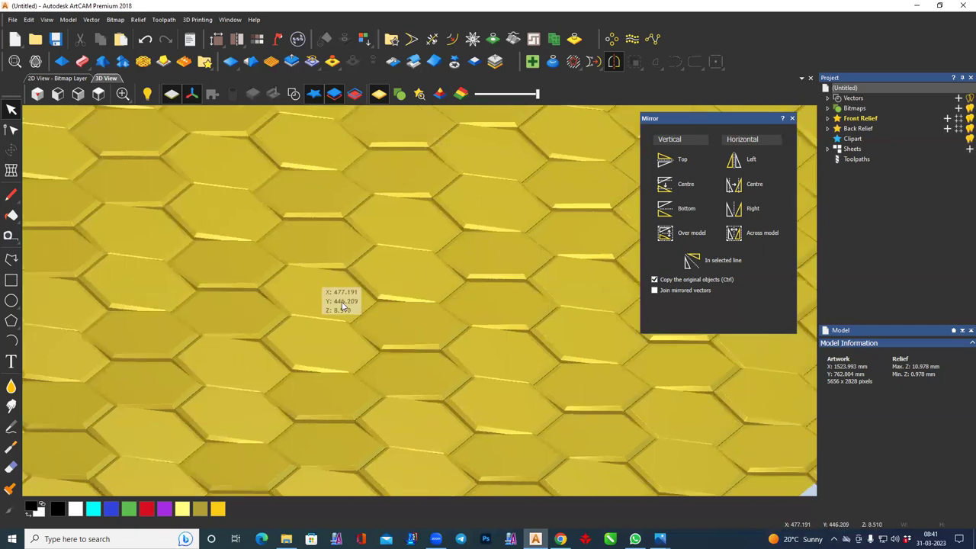
pyautogui.scroll(1, 316, 282)
pyautogui.scroll(1, 371, 307)
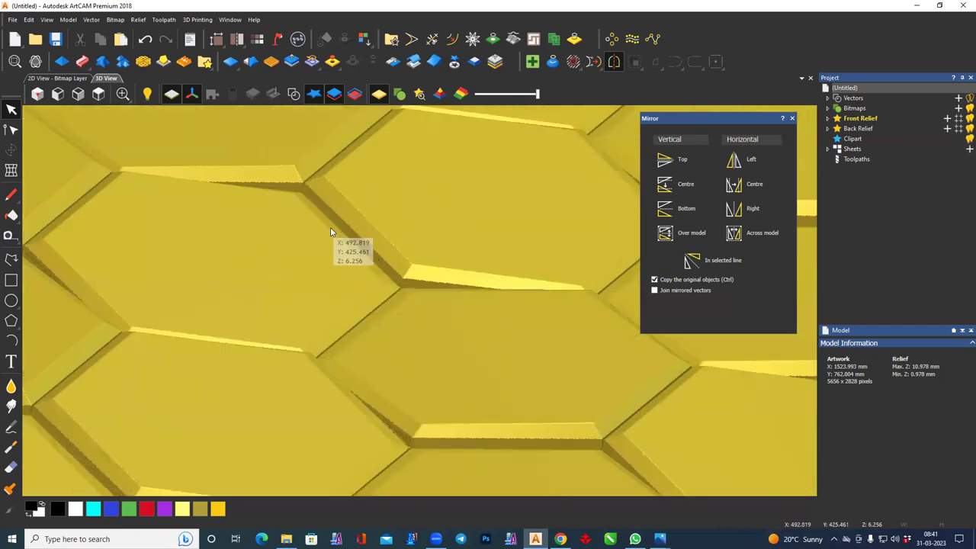
pyautogui.moveTo(333, 319)
pyautogui.mouseDown()
pyautogui.moveTo(403, 374)
pyautogui.moveTo(379, 272)
pyautogui.moveTo(371, 353)
pyautogui.moveTo(331, 340)
pyautogui.mouseUp()
pyautogui.scroll(-2, 330, 340)
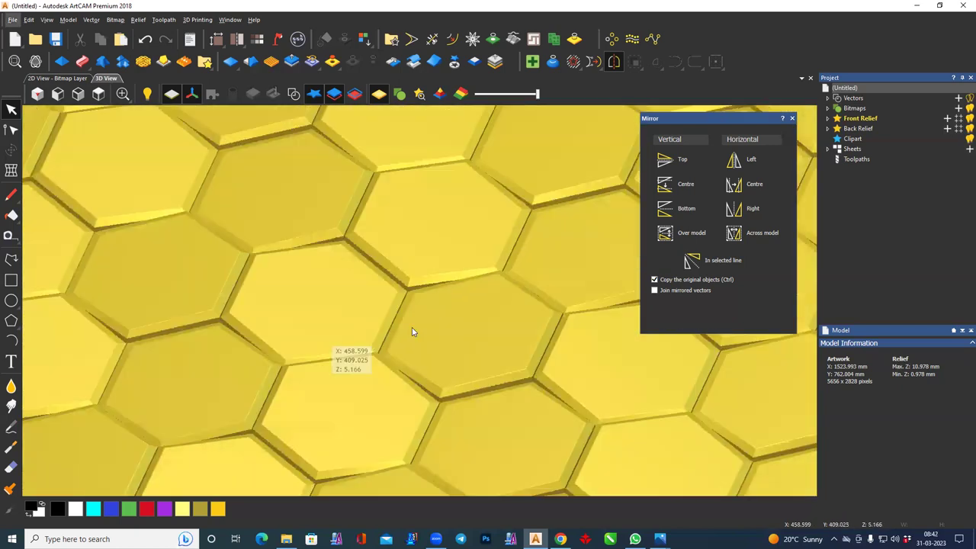
pyautogui.moveTo(460, 328)
pyautogui.mouseDown()
pyautogui.moveTo(442, 300)
pyautogui.moveTo(401, 326)
pyautogui.moveTo(386, 312)
pyautogui.moveTo(385, 360)
pyautogui.mouseUp()
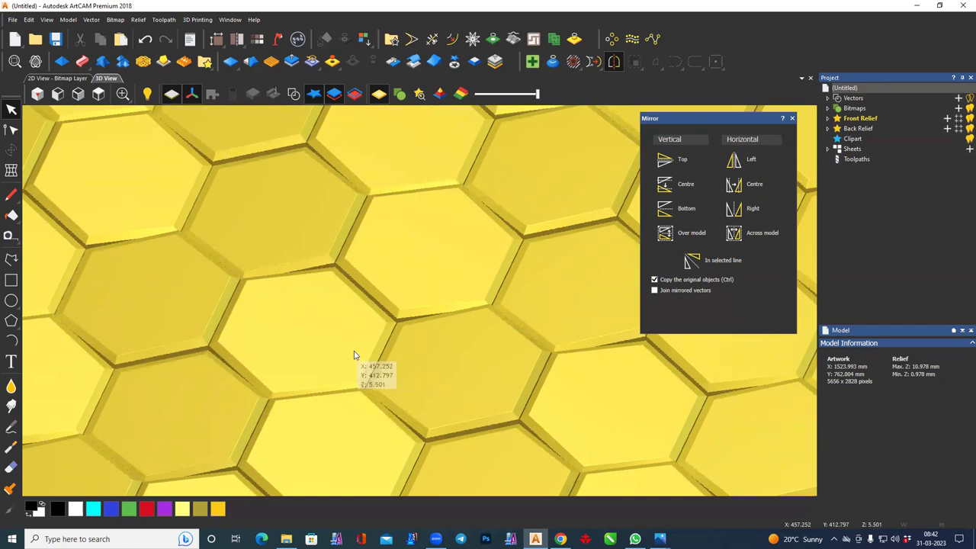
pyautogui.scroll(-3, 359, 351)
pyautogui.moveTo(416, 340)
pyautogui.mouseDown()
pyautogui.moveTo(424, 331)
pyautogui.moveTo(408, 323)
pyautogui.mouseUp()
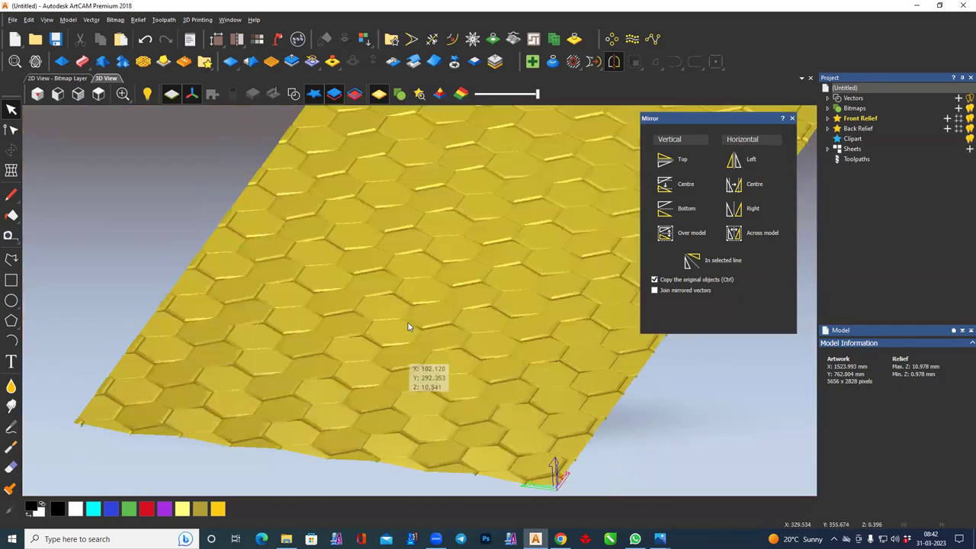
# Select the whole hexagon relief for transforming
pyautogui.moveTo(323, 119); pyautogui.dragTo(297, 67)
pyautogui.click(293, 64)
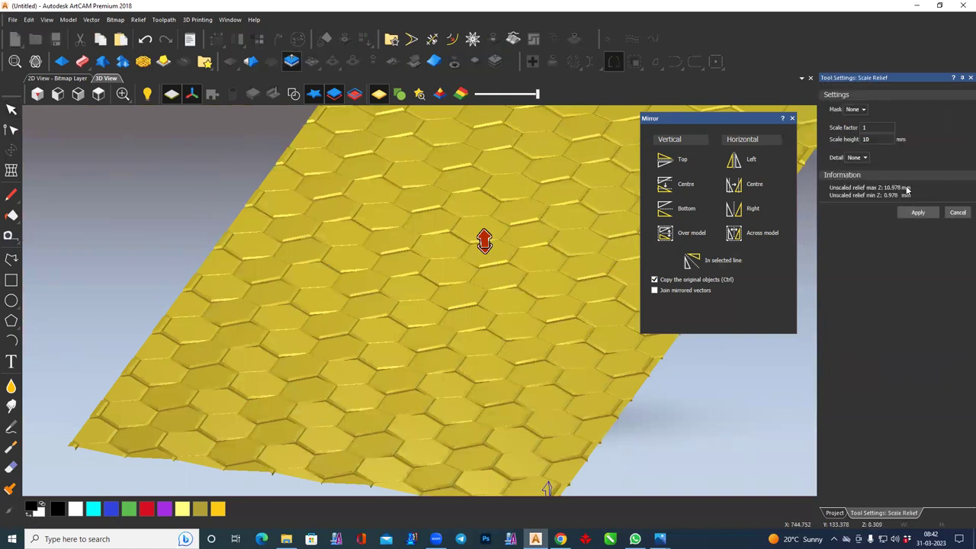
pyautogui.click(957, 212)
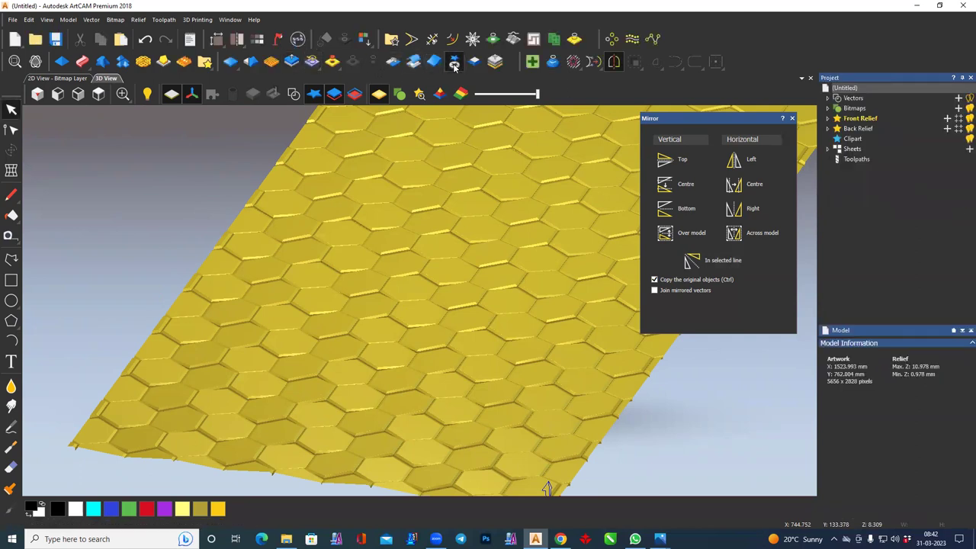
pyautogui.doubleClick(464, 288)
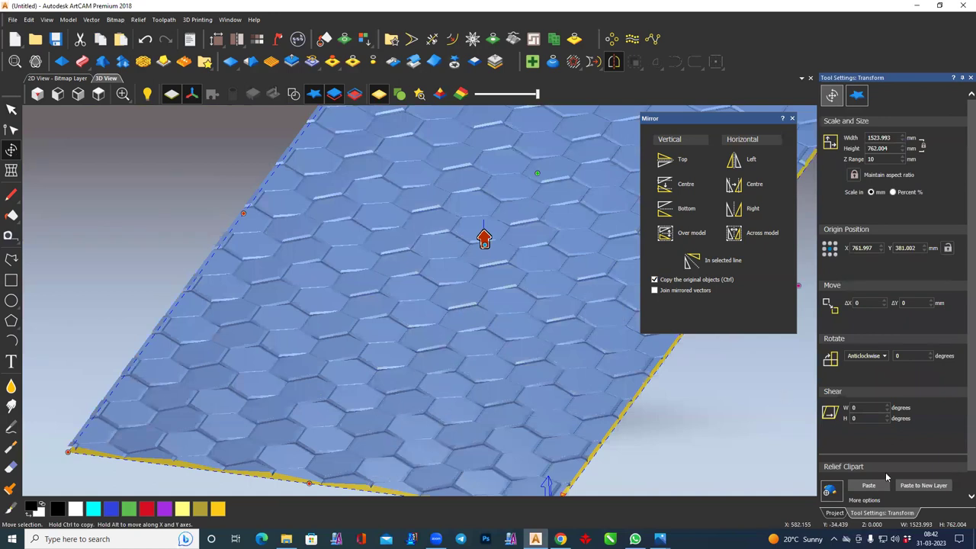
pyautogui.click(872, 486)
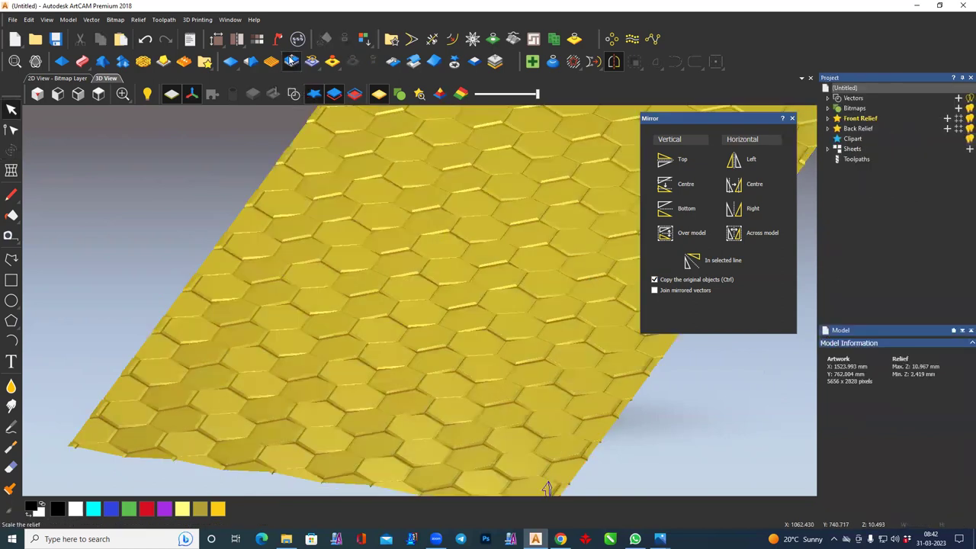
# Change the Scale Relief height from 8.548 to 15 mm and apply it
pyautogui.click(291, 61)
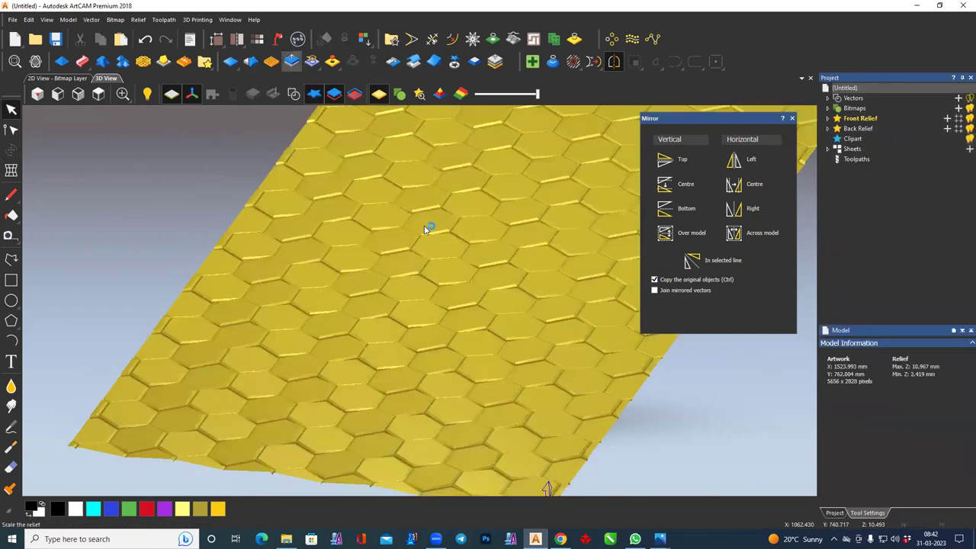
pyautogui.moveTo(886, 141); pyautogui.dragTo(861, 143)
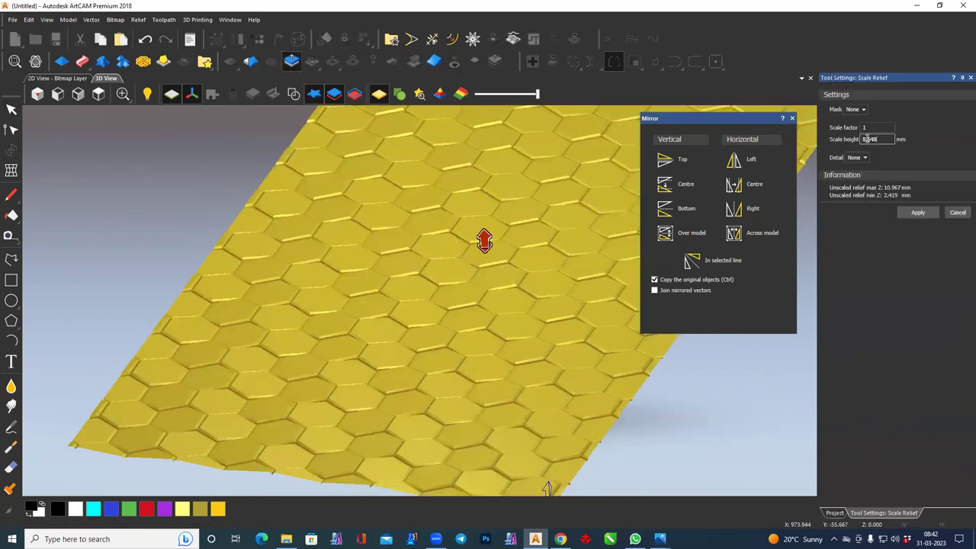
pyautogui.write('15')
pyautogui.press('Return')
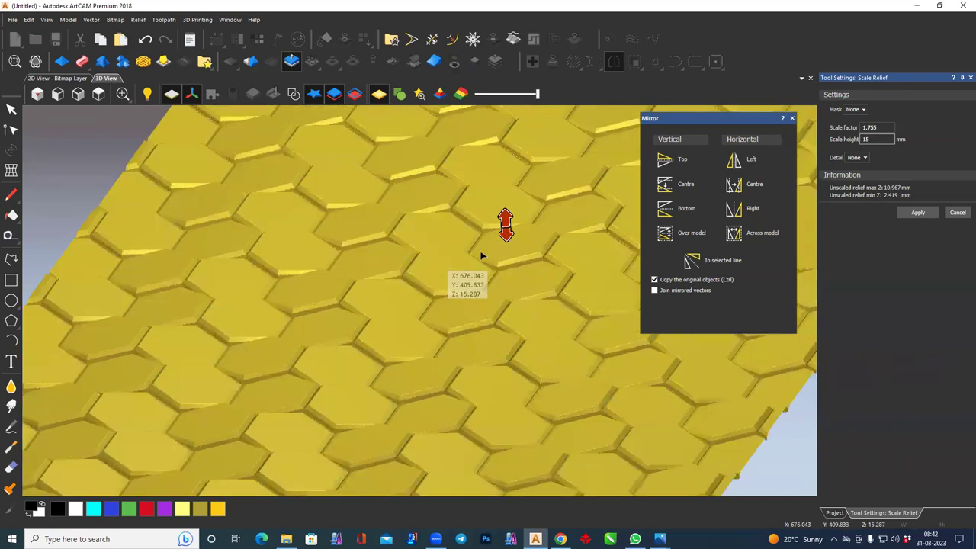
pyautogui.scroll(2, 443, 264)
pyautogui.scroll(2, 436, 265)
pyautogui.scroll(1, 368, 278)
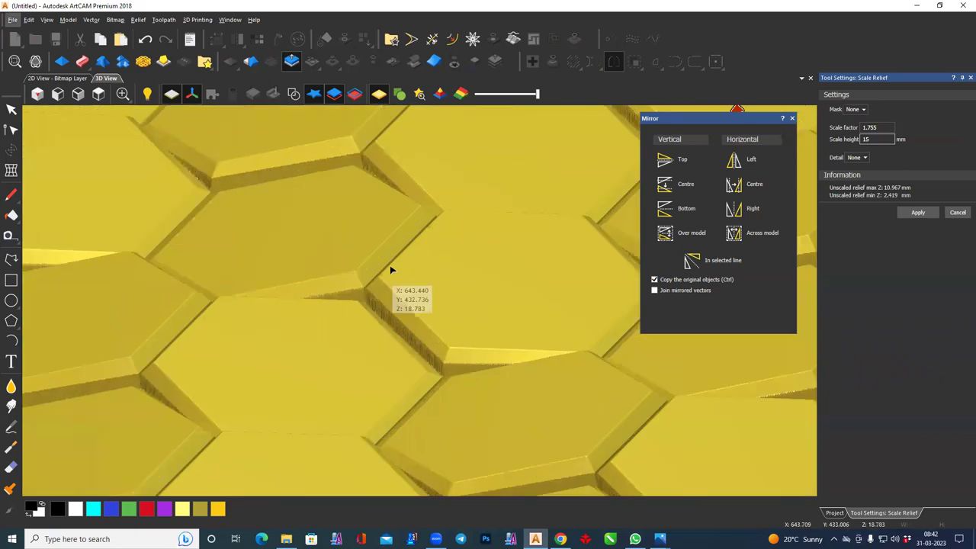
pyautogui.click(918, 213)
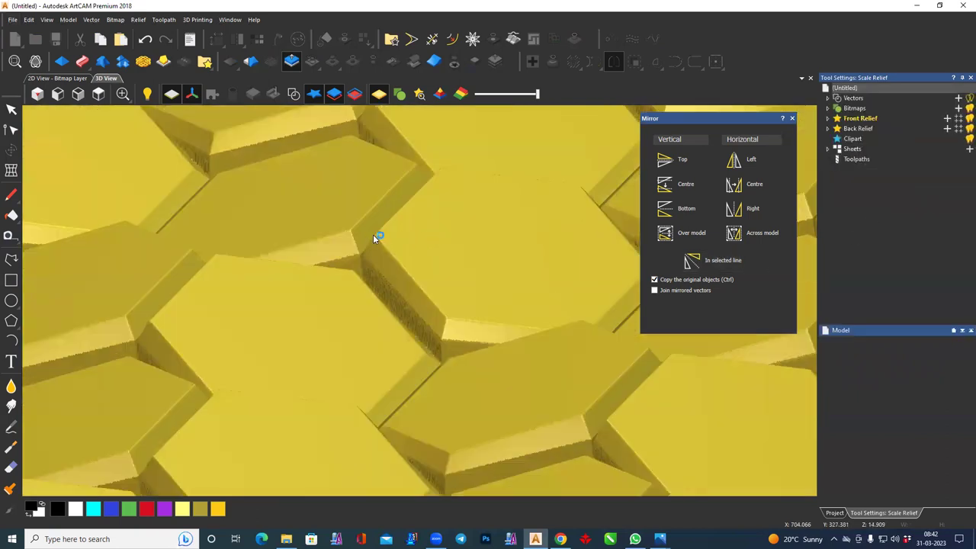
# Orbit and zoom to inspect the 15 mm relief from side, front and top views
pyautogui.scroll(-1, 418, 241)
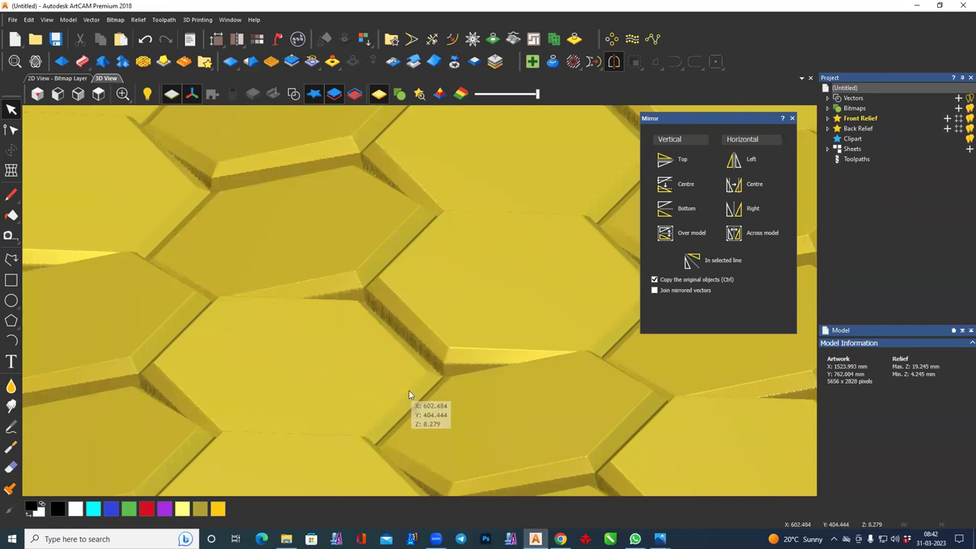
pyautogui.moveTo(381, 375)
pyautogui.mouseDown()
pyautogui.moveTo(475, 290)
pyautogui.moveTo(522, 305)
pyautogui.moveTo(554, 297)
pyautogui.moveTo(549, 285)
pyautogui.moveTo(531, 287)
pyautogui.moveTo(534, 320)
pyautogui.mouseUp()
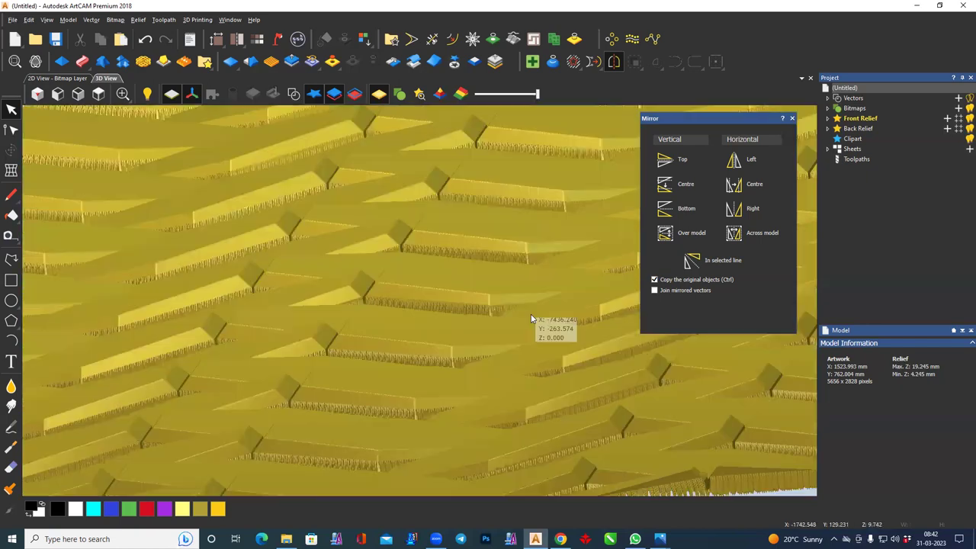
pyautogui.scroll(-2, 450, 279)
pyautogui.scroll(-2, 450, 278)
pyautogui.scroll(-2, 434, 271)
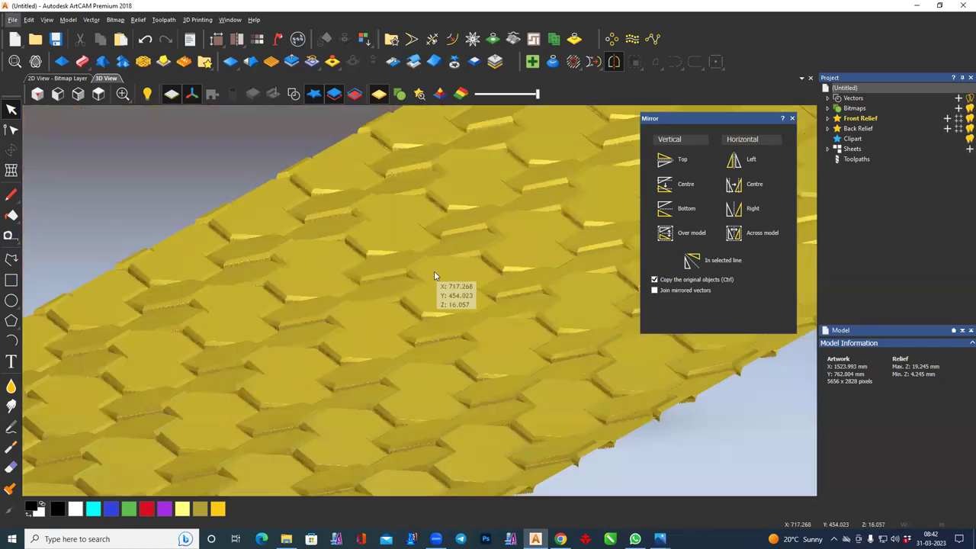
pyautogui.scroll(-2, 525, 394)
pyautogui.moveTo(525, 394); pyautogui.dragTo(305, 336)
pyautogui.scroll(2, 259, 328)
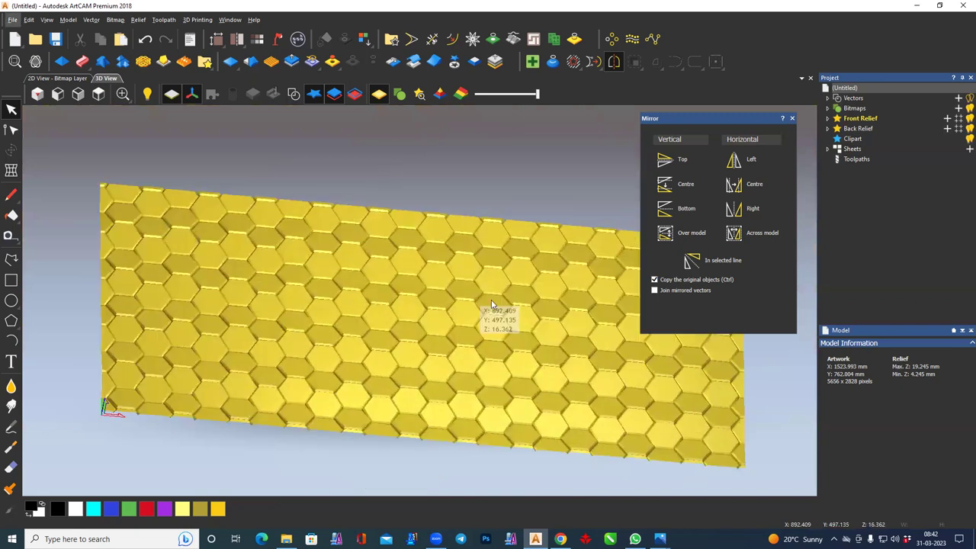
pyautogui.moveTo(250, 318)
pyautogui.mouseDown()
pyautogui.moveTo(398, 330)
pyautogui.moveTo(409, 341)
pyautogui.moveTo(524, 280)
pyautogui.moveTo(529, 260)
pyautogui.mouseUp()
pyautogui.scroll(3, 412, 343)
pyautogui.scroll(1, 449, 319)
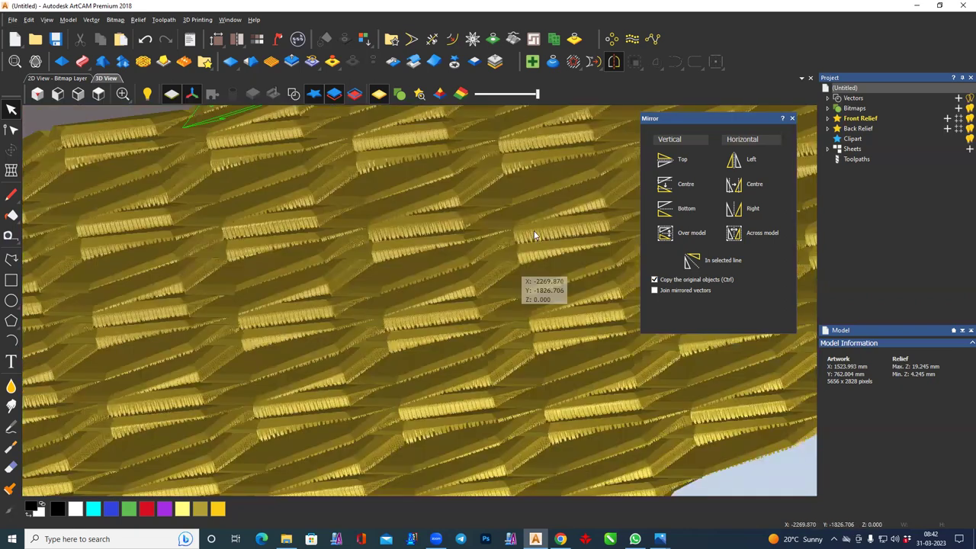
pyautogui.moveTo(470, 379)
pyautogui.mouseDown()
pyautogui.moveTo(372, 350)
pyautogui.moveTo(379, 379)
pyautogui.mouseUp()
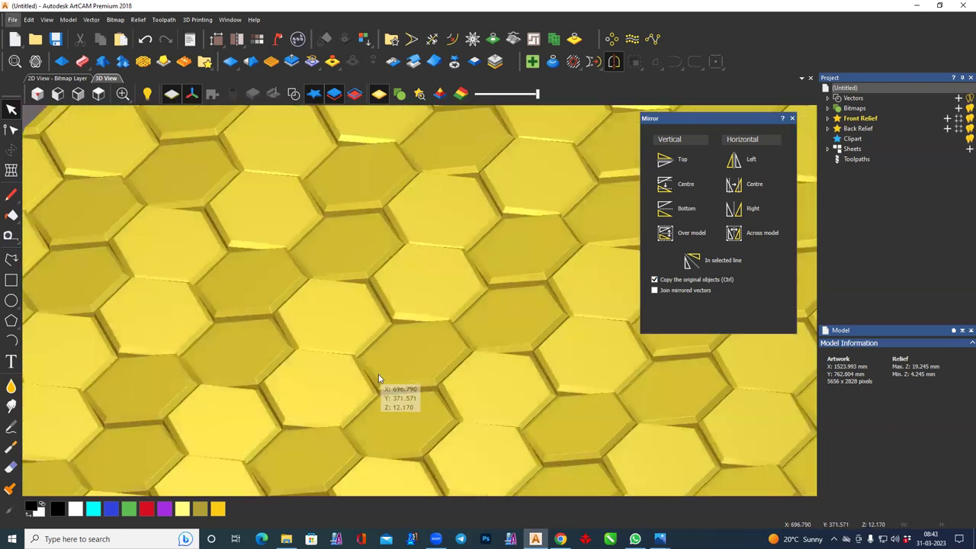
# Cut the relief to relief clipart and paste it back onto the relief layer
pyautogui.click(454, 61)
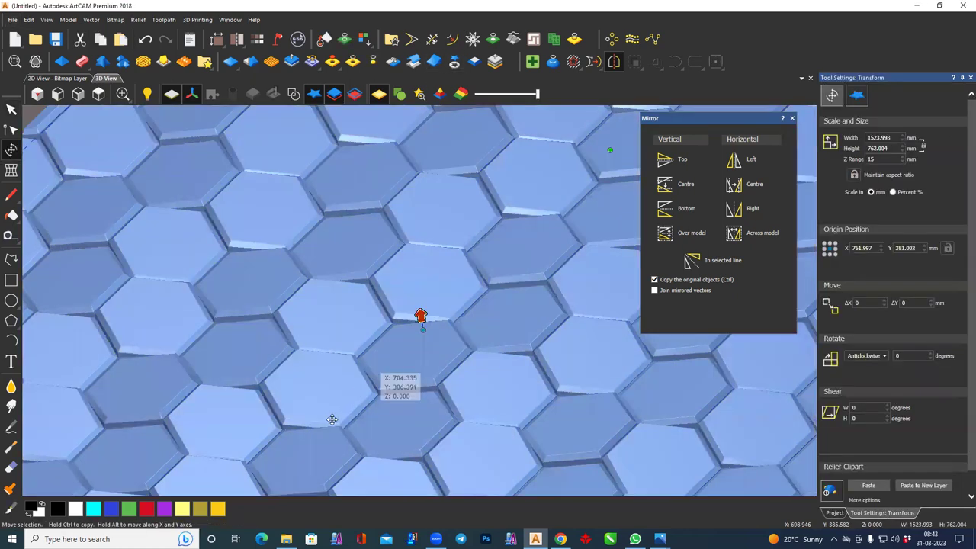
pyautogui.moveTo(379, 356)
pyautogui.mouseDown()
pyautogui.moveTo(364, 263)
pyautogui.moveTo(372, 324)
pyautogui.mouseUp()
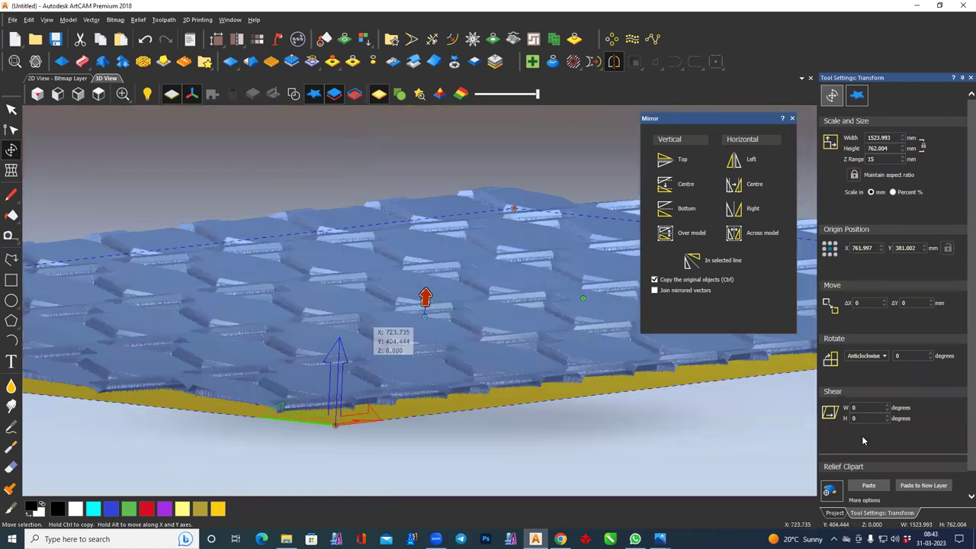
pyautogui.click(876, 486)
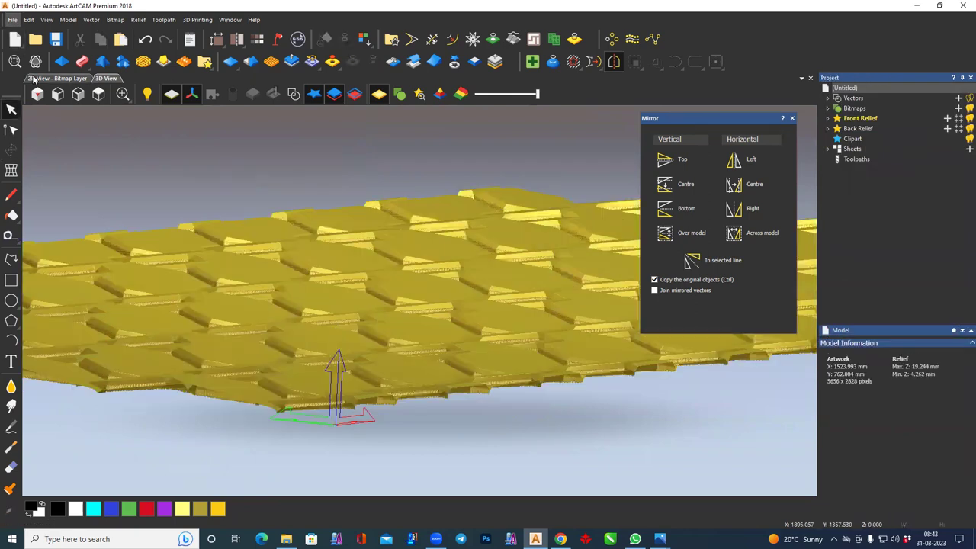
# Save the model as 'class 8' in the class 8 folder, then close it
pyautogui.hotkey('ctrl', 's')
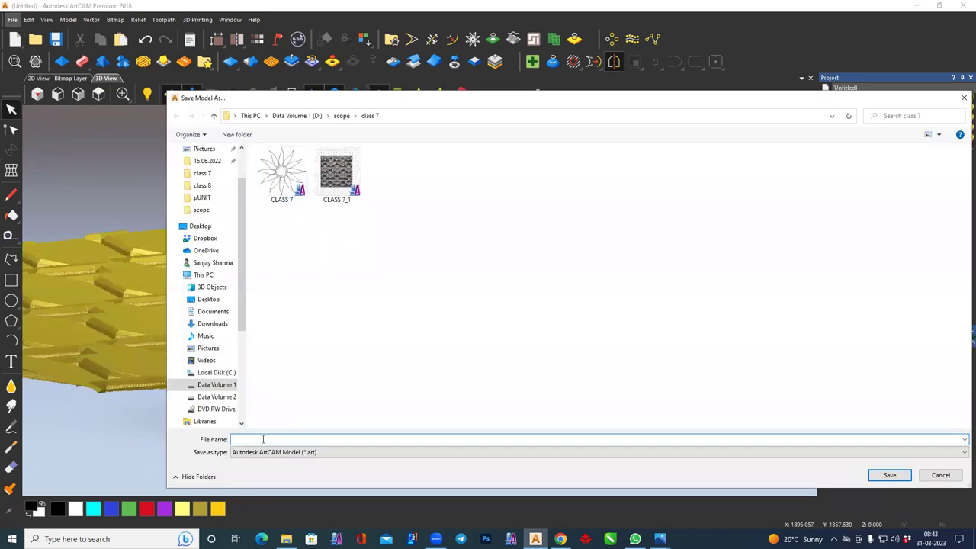
pyautogui.click(341, 115)
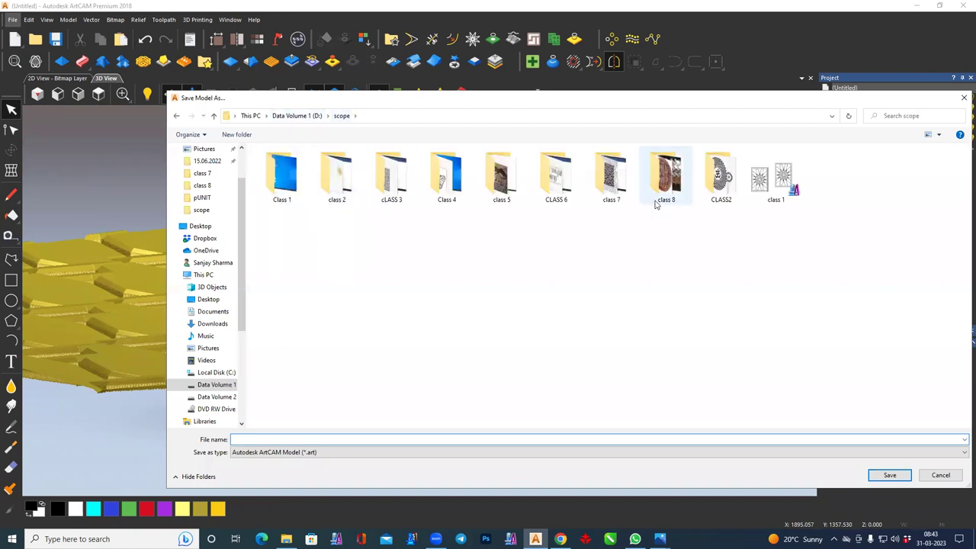
pyautogui.doubleClick(657, 199)
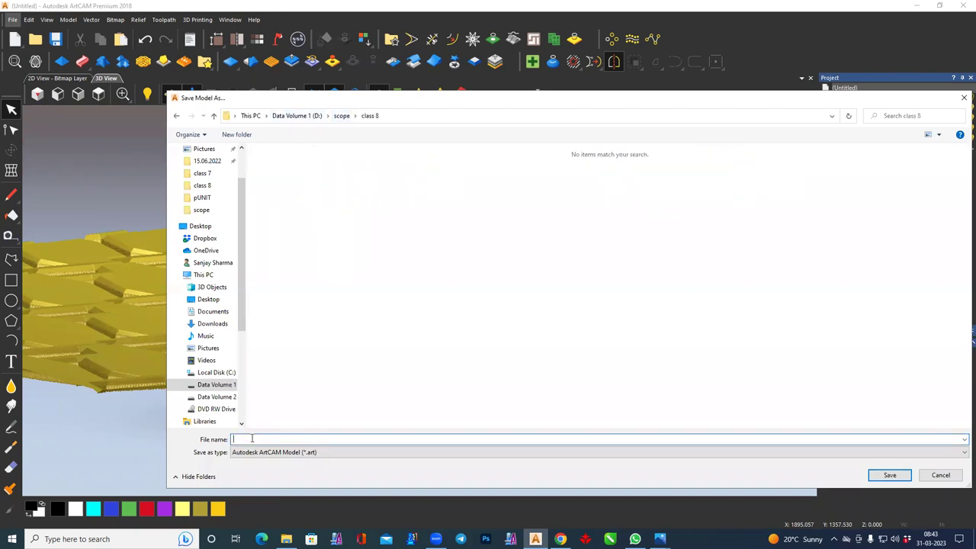
pyautogui.write('class8')
pyautogui.press('Return')
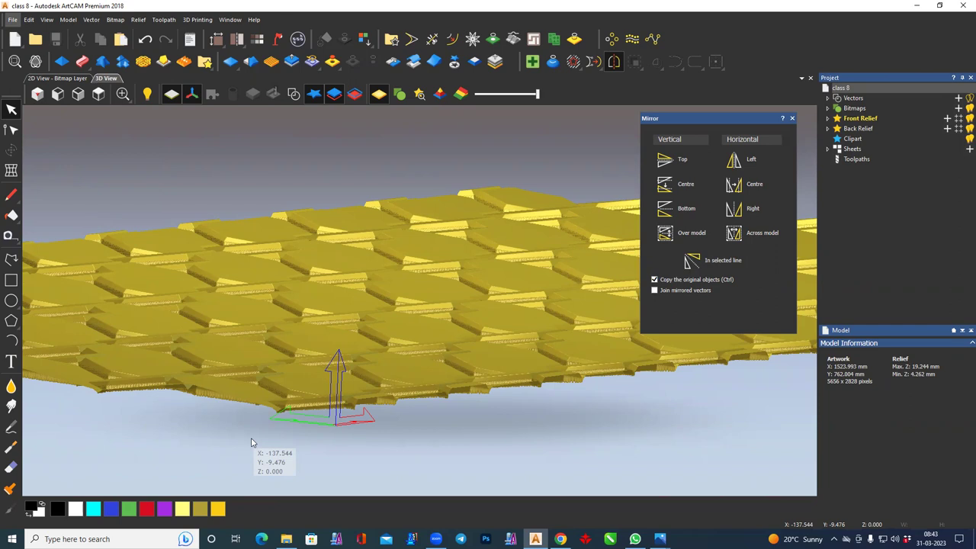
pyautogui.click(13, 19)
pyautogui.click(40, 67)
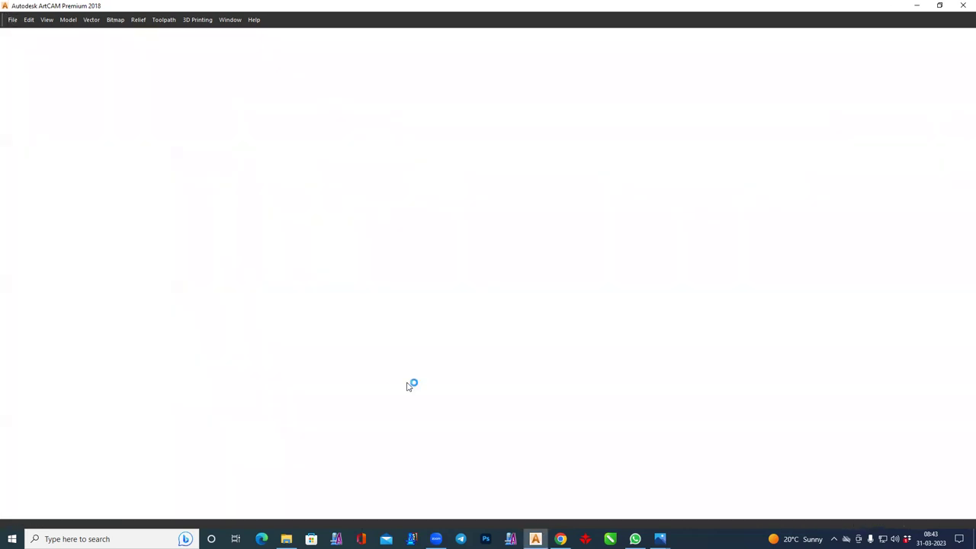
# Drag the 3d-wall-panels11_1 image from the class 8 folder into ArtCAM
pyautogui.hotkey('alt', 'Tab')
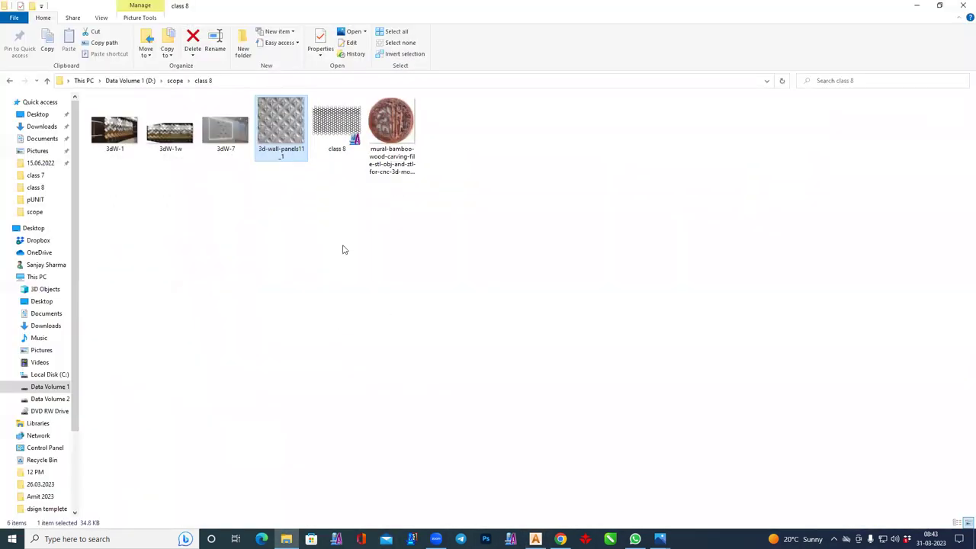
pyautogui.moveTo(535, 539)
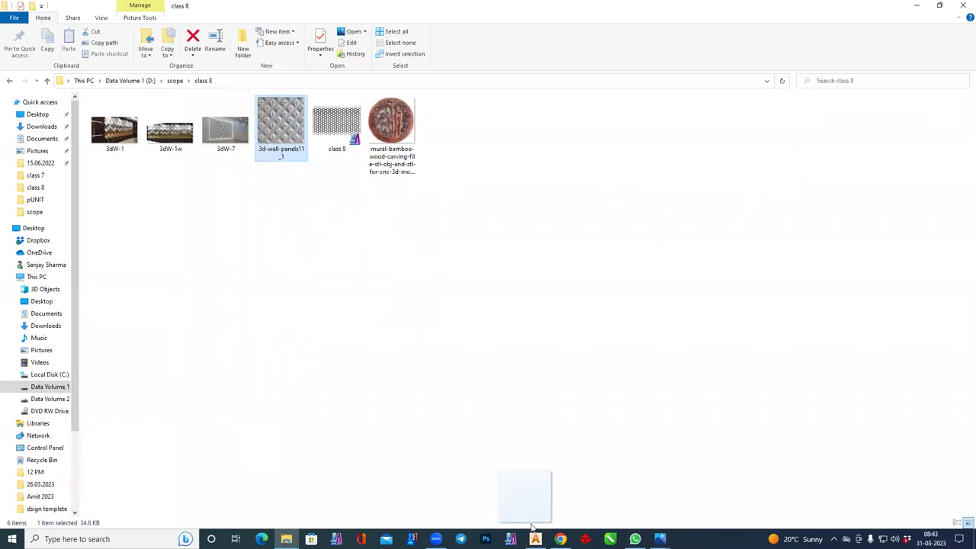
pyautogui.moveTo(532, 526); pyautogui.dragTo(515, 351)
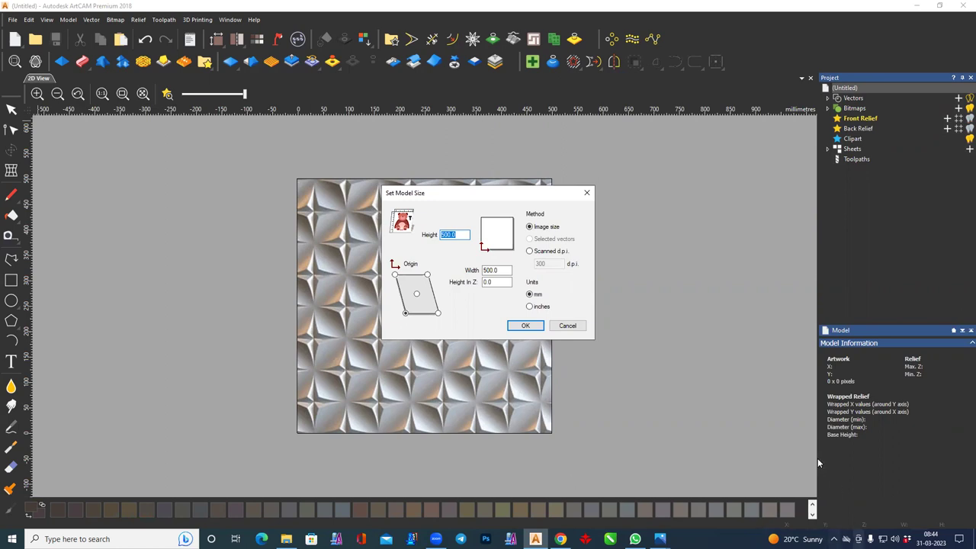
# Accept a 500 × 500 mm model size and raise the resolution to 4000 × 4000 pixels
pyautogui.click(536, 296)
pyautogui.click(526, 326)
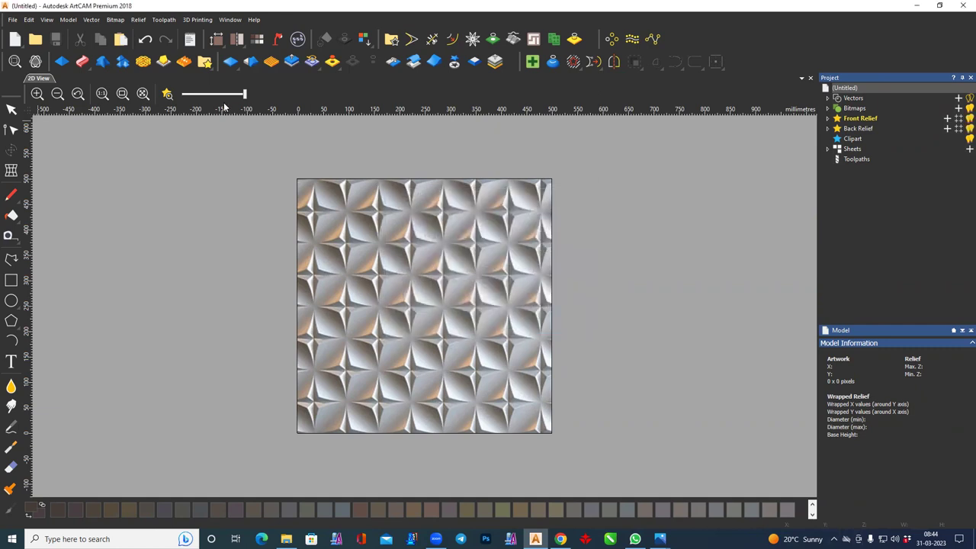
pyautogui.click(217, 42)
pyautogui.click(216, 106)
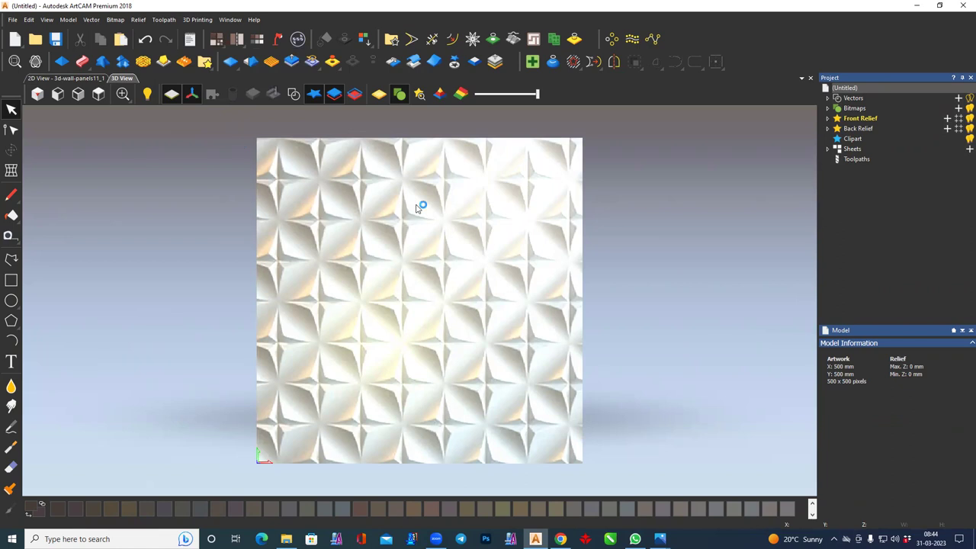
pyautogui.moveTo(531, 160); pyautogui.dragTo(622, 160)
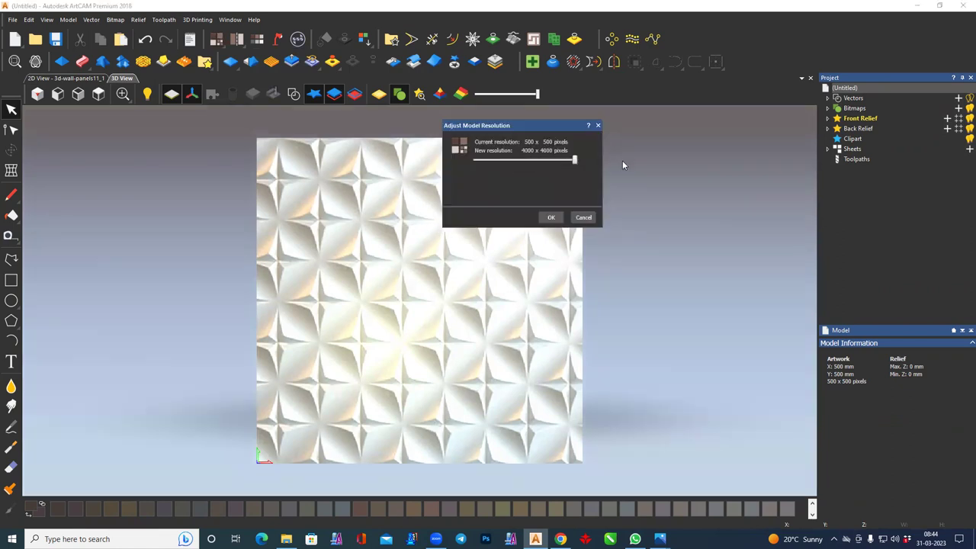
pyautogui.click(551, 217)
pyautogui.click(556, 200)
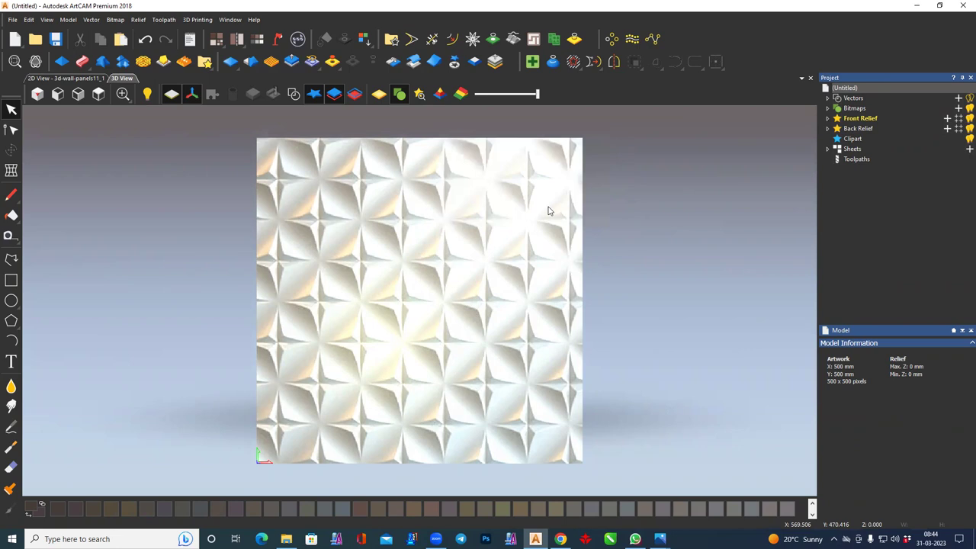
# In 2D view, draw a 129 × 129 mm rectangle over one star tile and add a centre guideline
pyautogui.click(69, 78)
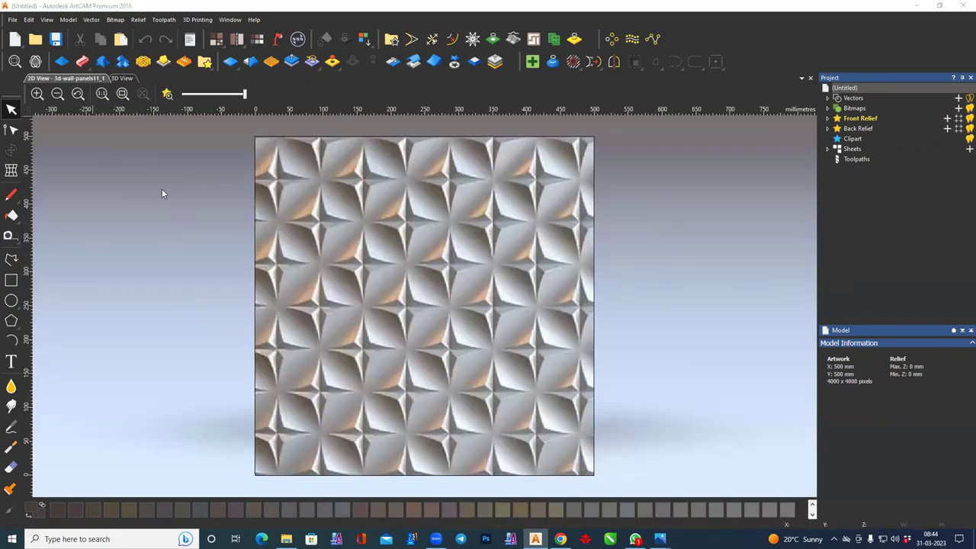
pyautogui.scroll(2, 407, 289)
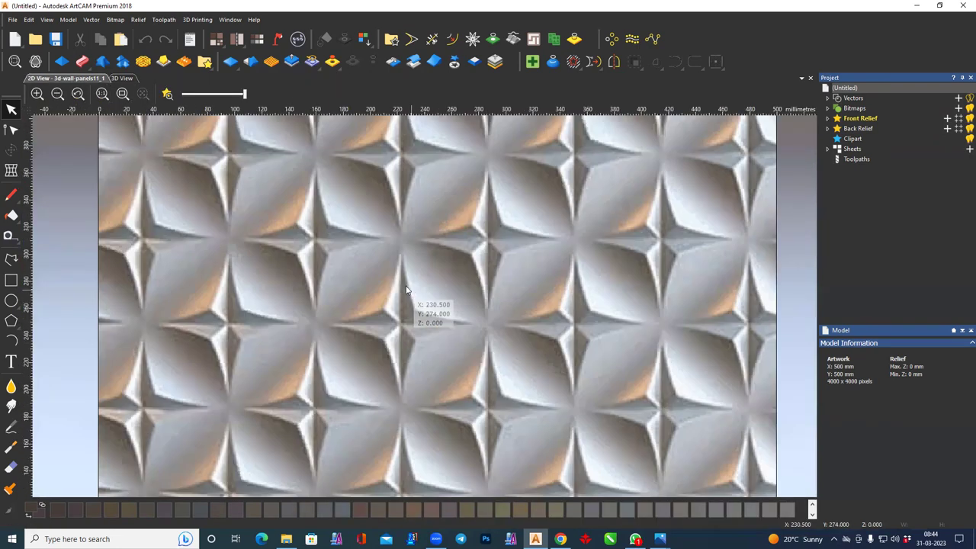
pyautogui.moveTo(317, 300); pyautogui.dragTo(287, 197, button='middle')
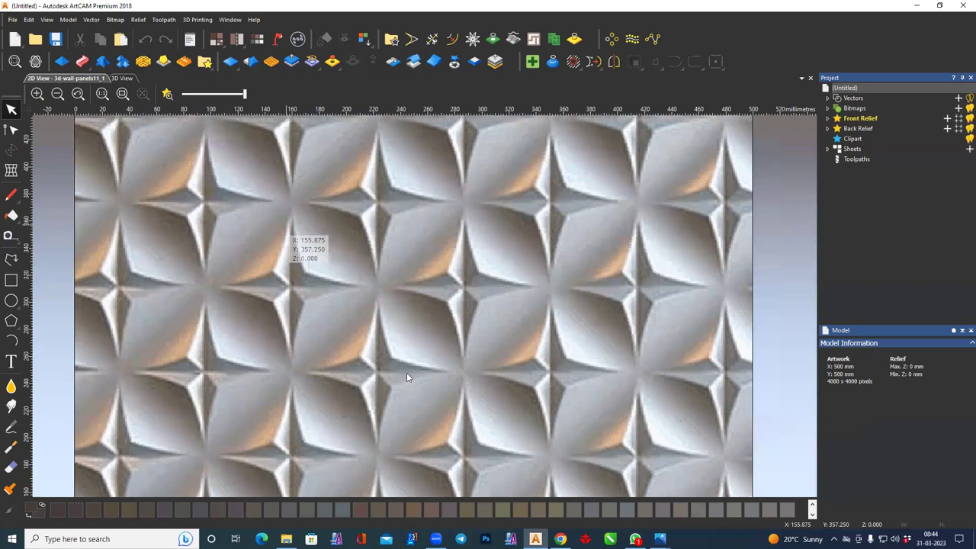
pyautogui.click(11, 280)
pyautogui.moveTo(291, 202); pyautogui.dragTo(466, 376)
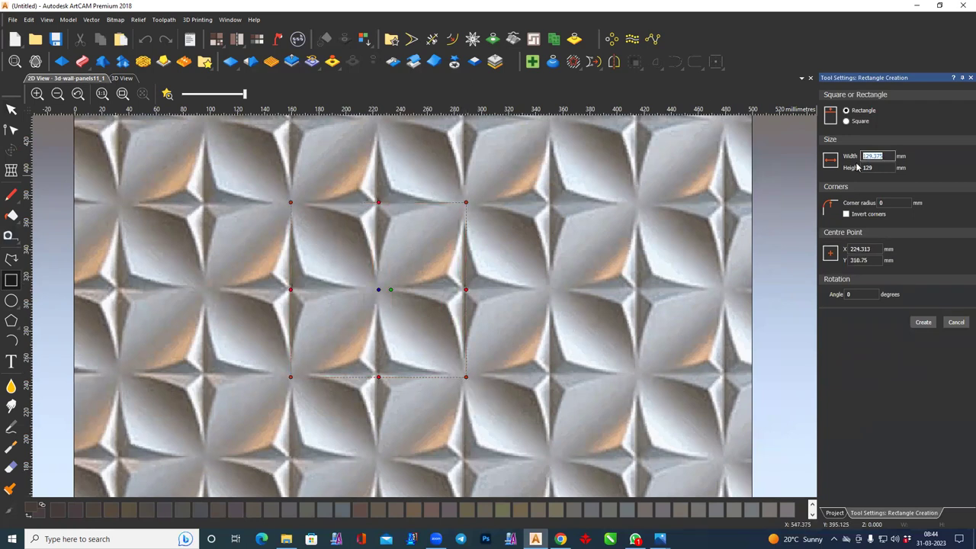
pyautogui.write('129')
pyautogui.press('Return')
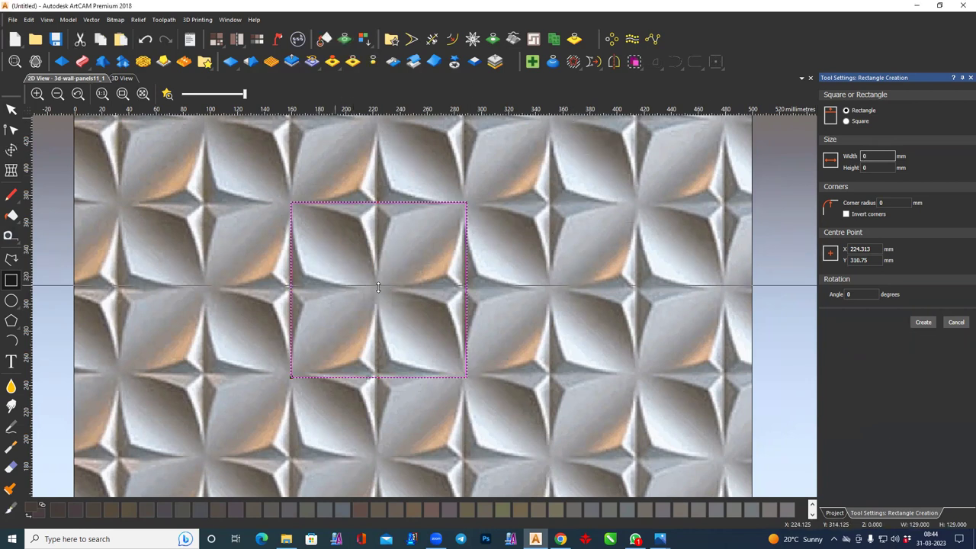
pyautogui.moveTo(31, 282); pyautogui.dragTo(376, 290)
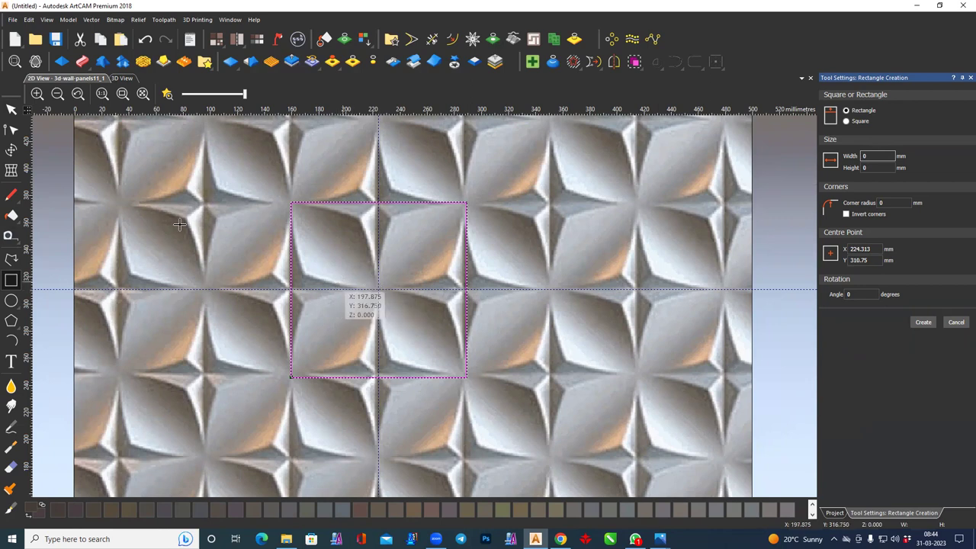
pyautogui.press('Escape')
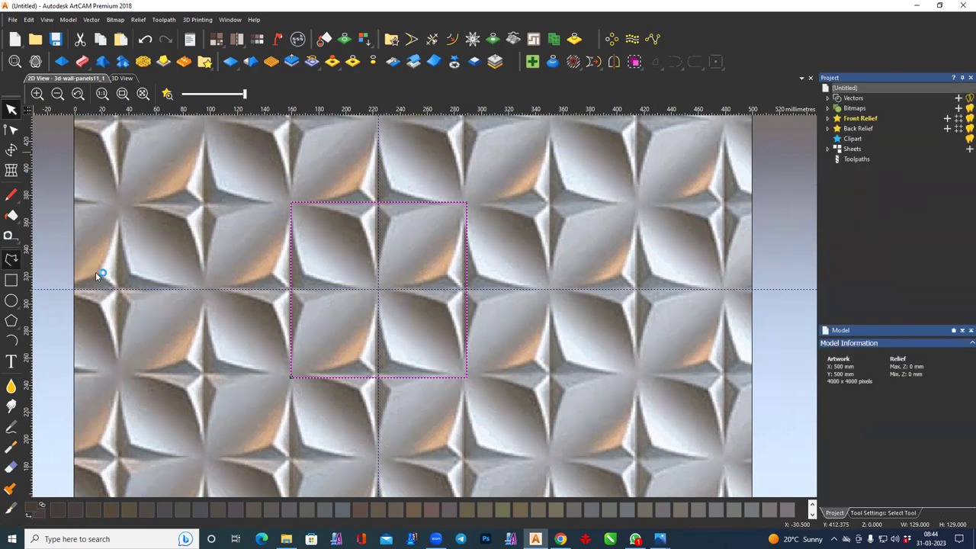
# Draw a polyline diagonal from the square's top-left to its bottom-right corner
pyautogui.click(10, 259)
pyautogui.click(290, 204)
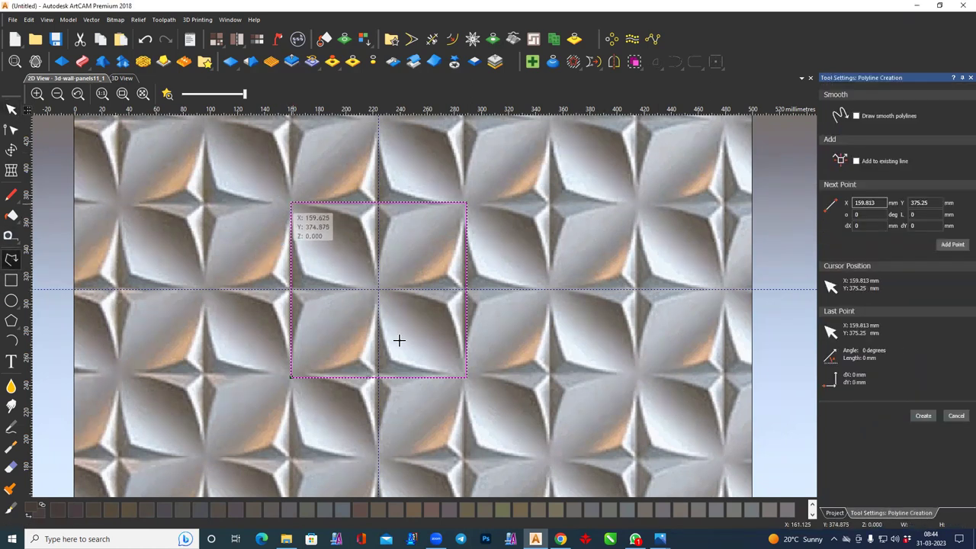
pyautogui.click(466, 377)
pyautogui.press('Escape')
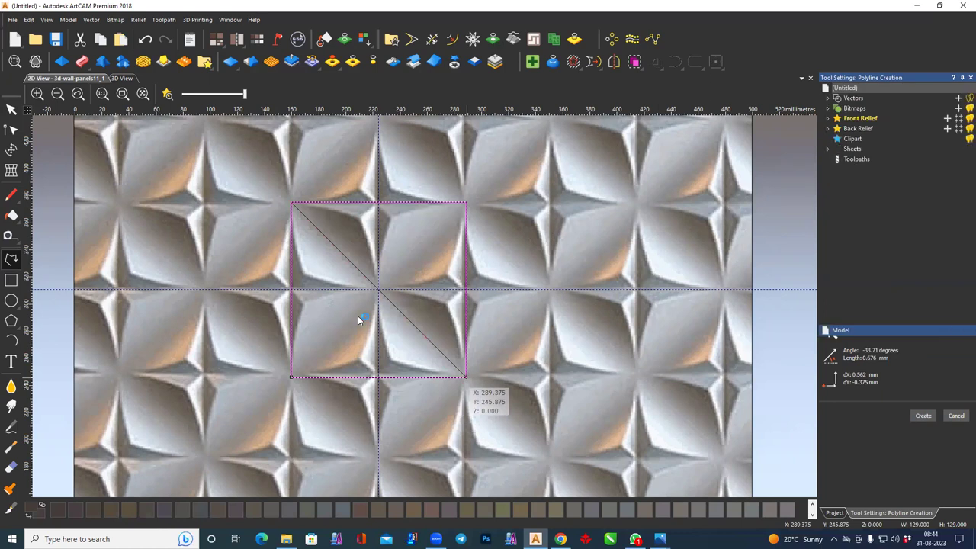
# Draw a triangle polyline from the top-left corner to the square's centre
pyautogui.scroll(2, 344, 289)
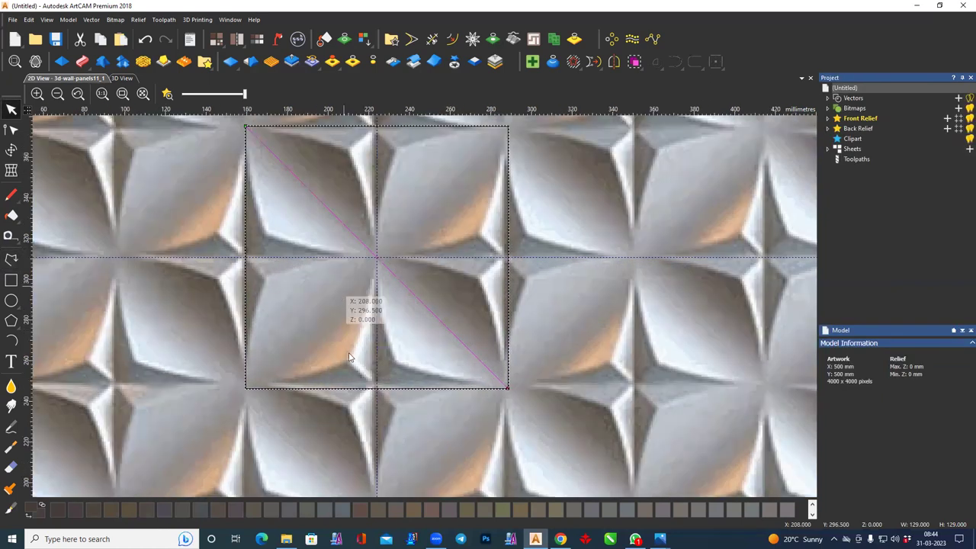
pyautogui.moveTo(55, 257); pyautogui.dragTo(69, 314, button='middle')
pyautogui.click(11, 259)
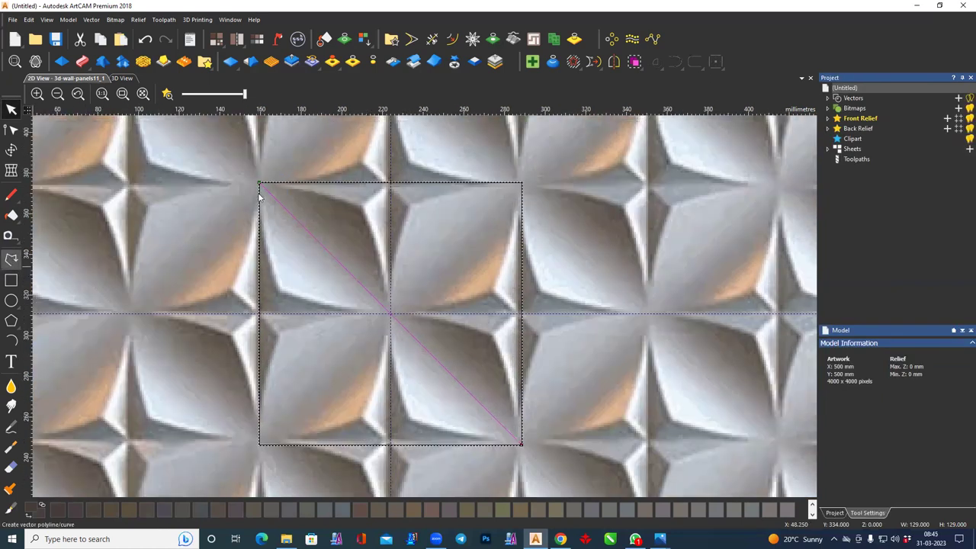
pyautogui.click(259, 184)
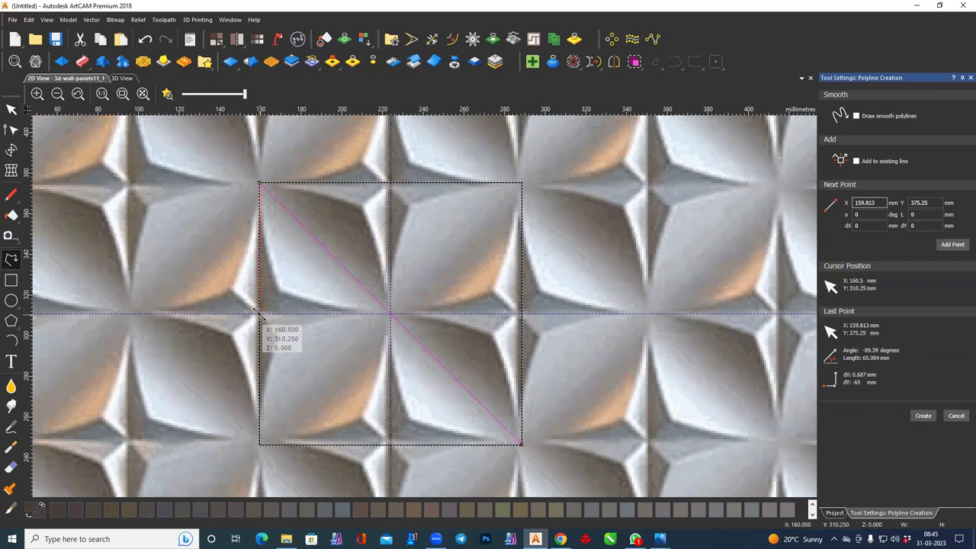
pyautogui.click(392, 313)
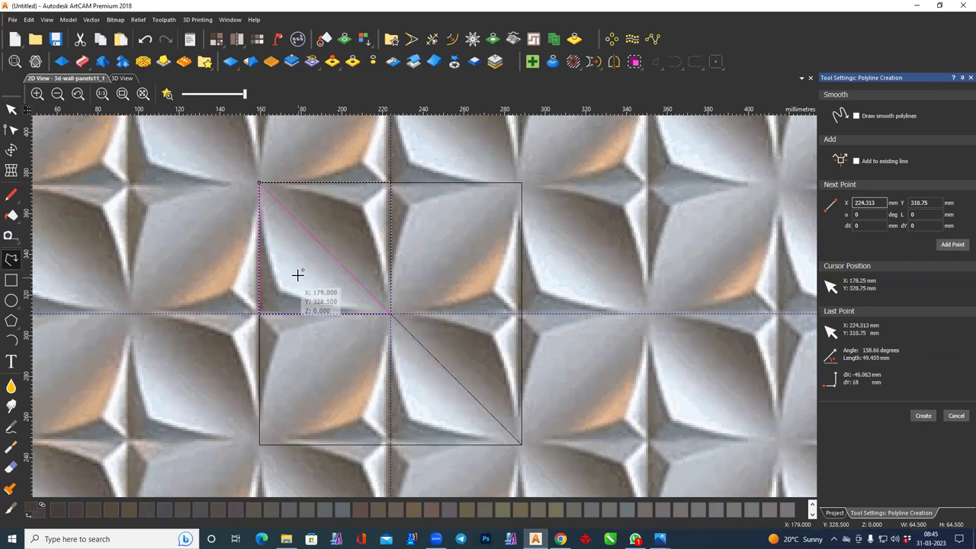
pyautogui.moveTo(295, 287); pyautogui.dragTo(310, 293, button='middle')
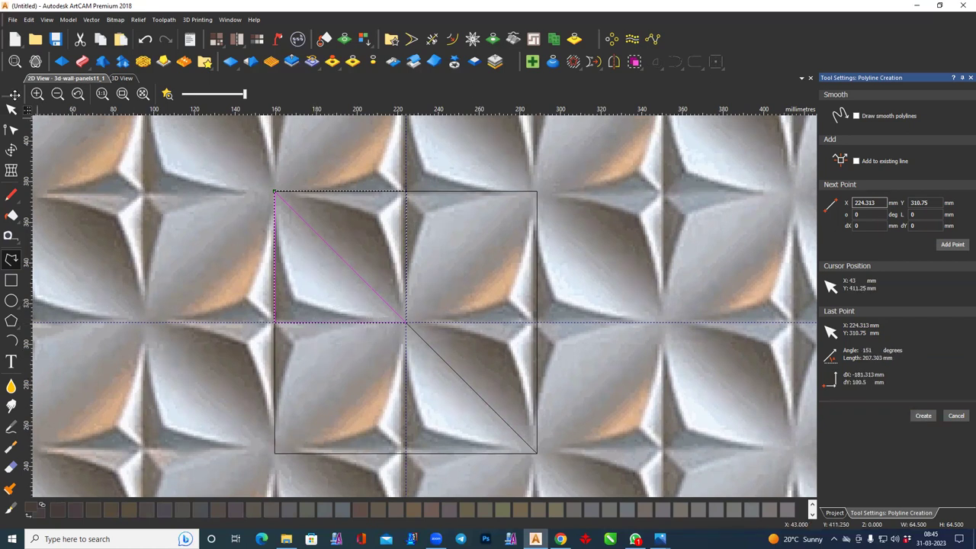
pyautogui.press('Escape')
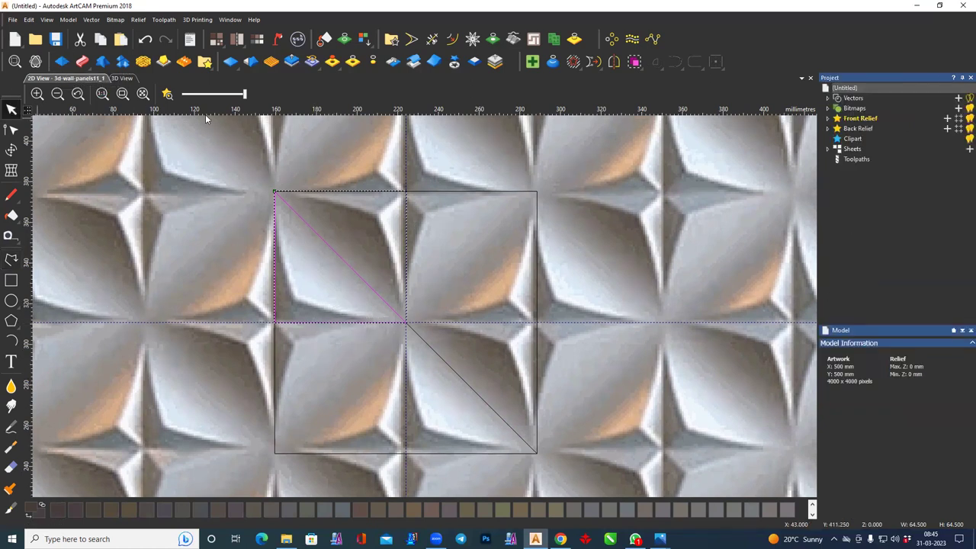
pyautogui.press('F3')
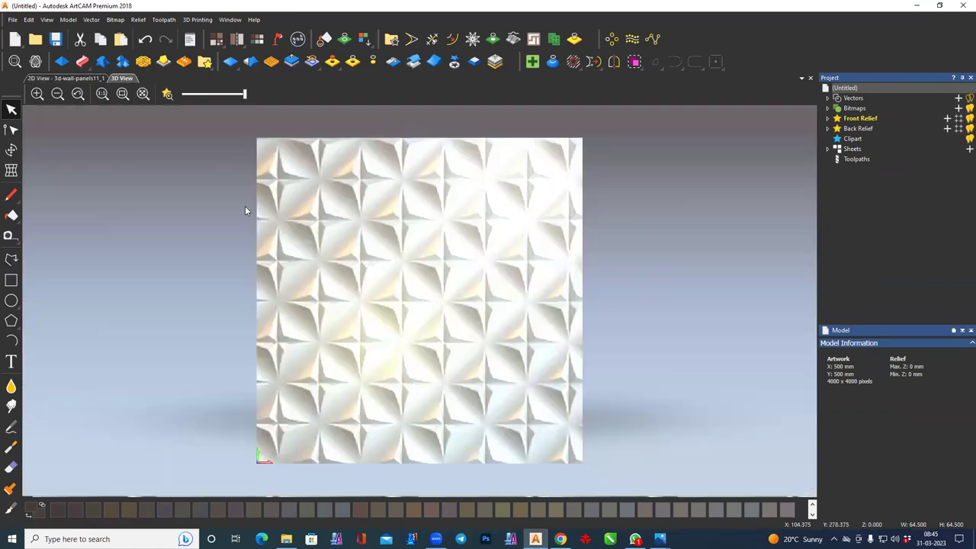
# Show the plain relief in 3D without the reference image, framing the triangle
pyautogui.click(294, 93)
pyautogui.click(378, 93)
pyautogui.scroll(4, 374, 248)
pyautogui.moveTo(376, 252)
pyautogui.mouseDown(button='middle')
pyautogui.moveTo(312, 297)
pyautogui.moveTo(312, 325)
pyautogui.mouseUp(button='middle')
pyautogui.scroll(-1, 317, 297)
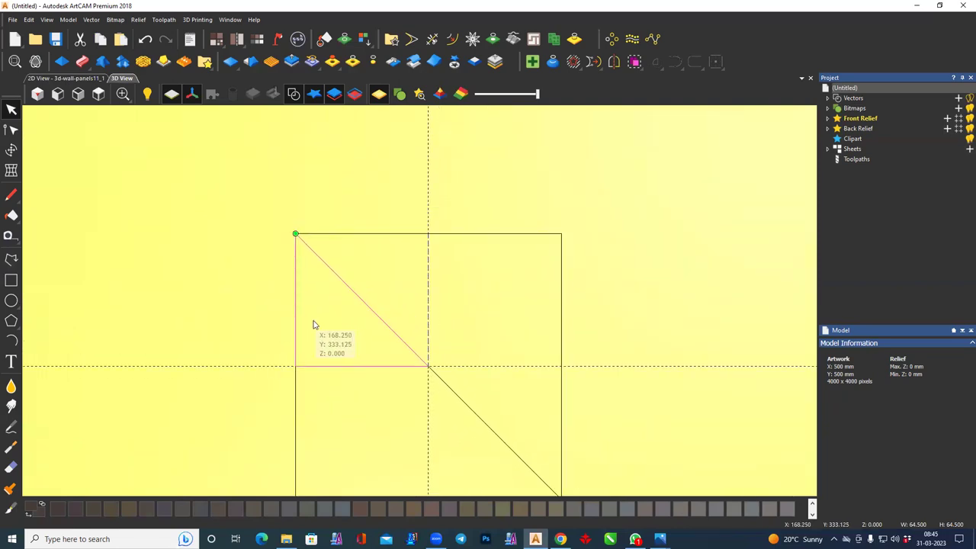
# Preview a Square pyramid profile on the triangle in Shape Editor, then cancel it
pyautogui.click(61, 61)
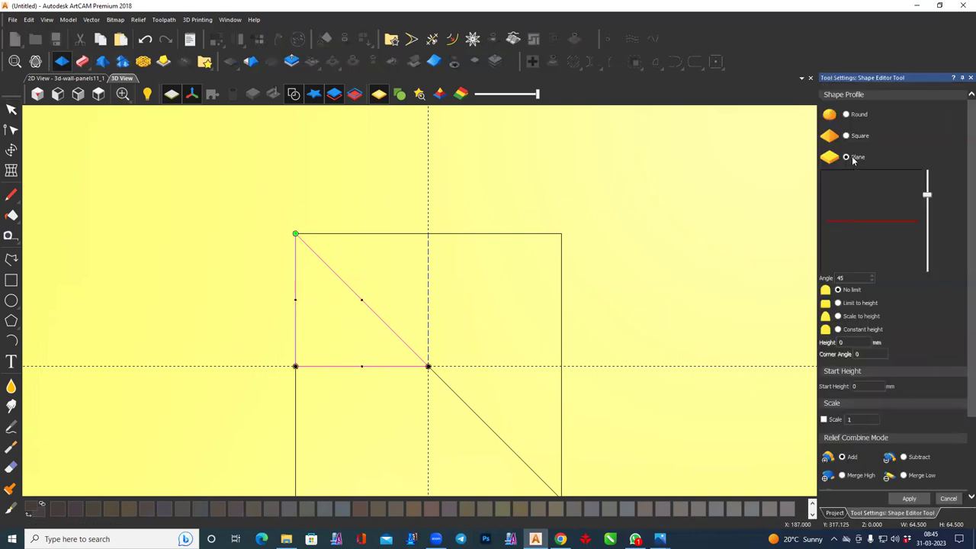
pyautogui.click(862, 138)
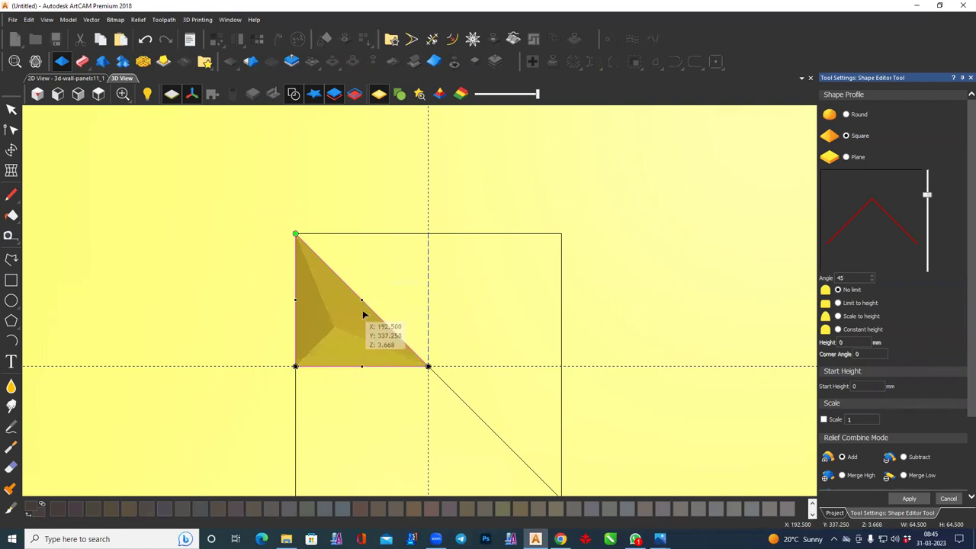
pyautogui.click(10, 111)
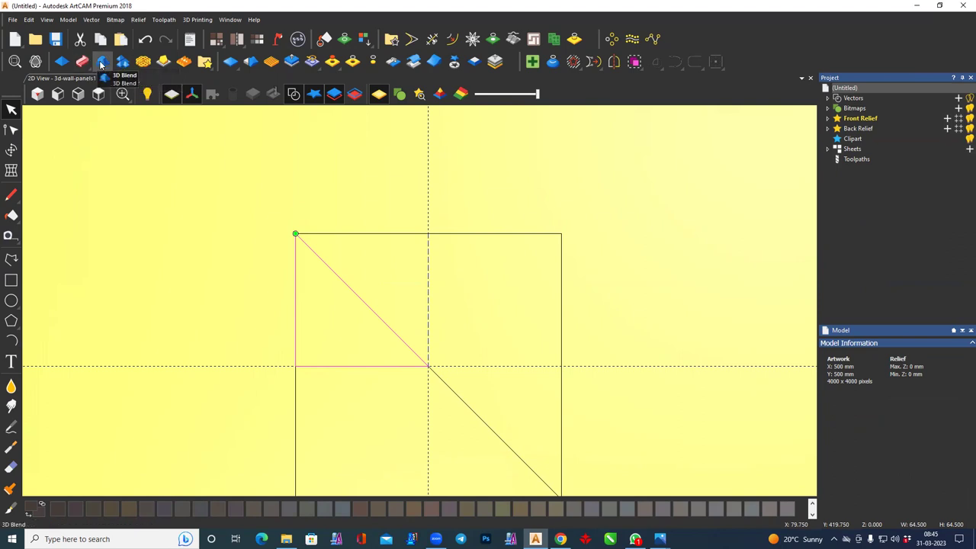
# Apply a concave 3D blend to the triangle, 0 mm border rising to 10 mm inner height
pyautogui.click(102, 64)
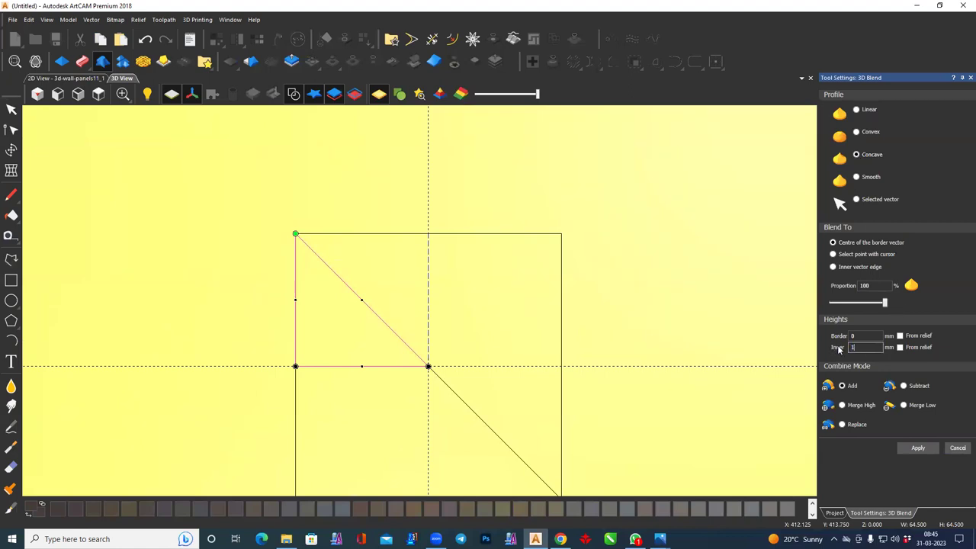
pyautogui.write('0')
pyautogui.scroll(3, 349, 335)
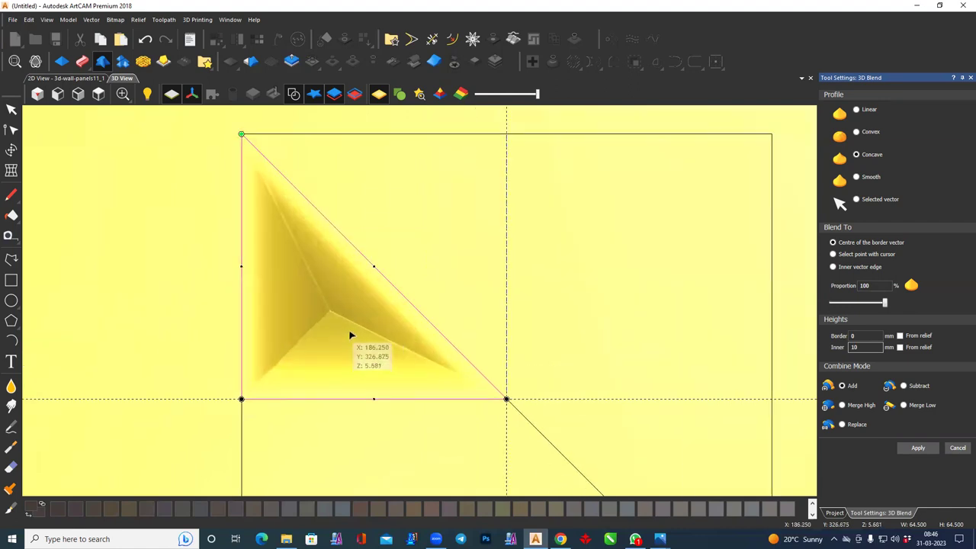
pyautogui.moveTo(305, 343)
pyautogui.mouseDown()
pyautogui.moveTo(486, 281)
pyautogui.moveTo(399, 279)
pyautogui.mouseUp()
pyautogui.moveTo(300, 344)
pyautogui.mouseDown()
pyautogui.moveTo(277, 333)
pyautogui.moveTo(194, 231)
pyautogui.mouseUp()
# View the blended triangle from the top and compare it with the 2D reference image
pyautogui.click(98, 93)
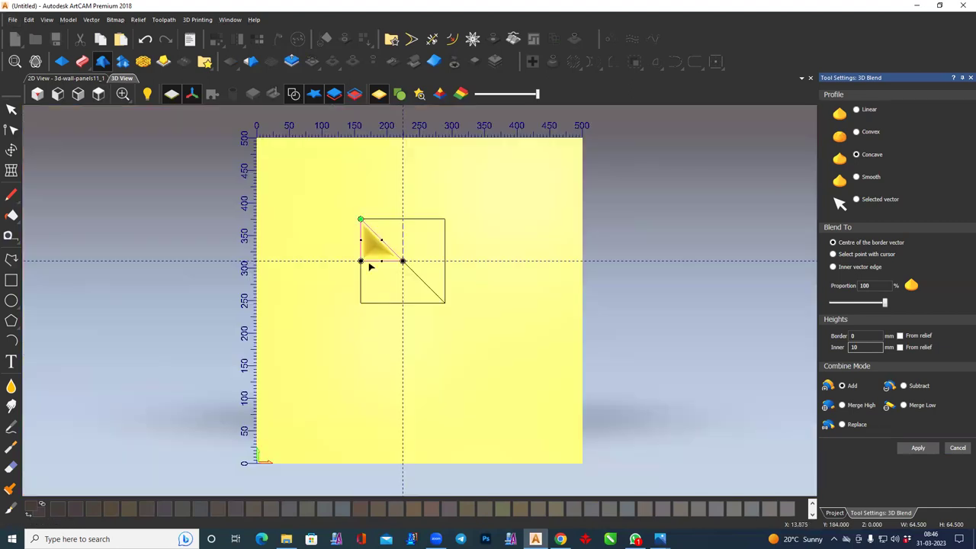
pyautogui.scroll(1, 381, 262)
pyautogui.scroll(2, 404, 291)
pyautogui.scroll(3, 412, 280)
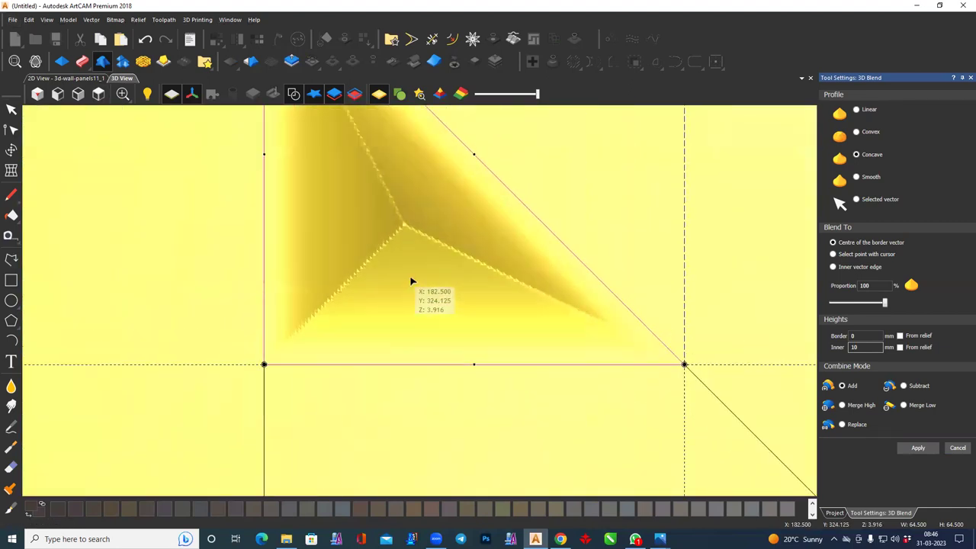
pyautogui.scroll(-2, 425, 274)
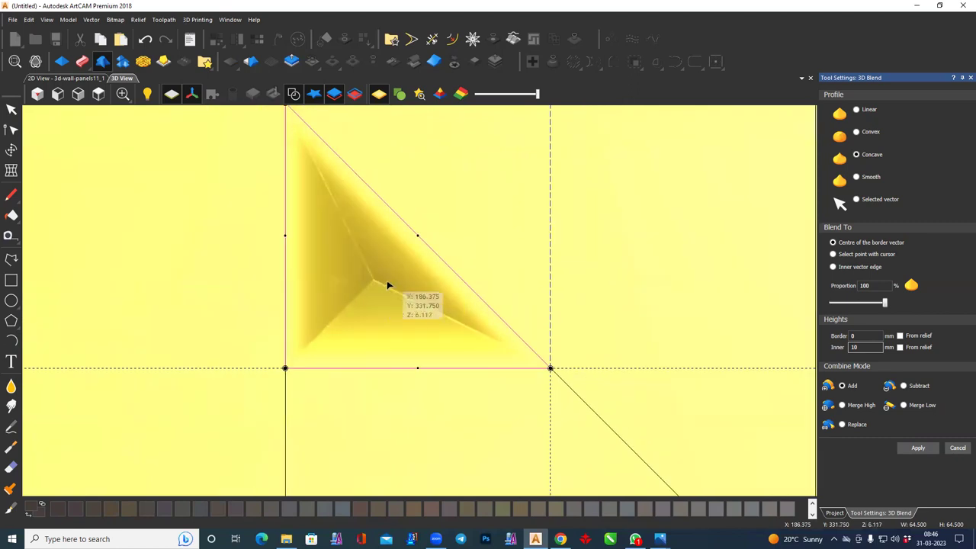
pyautogui.click(87, 78)
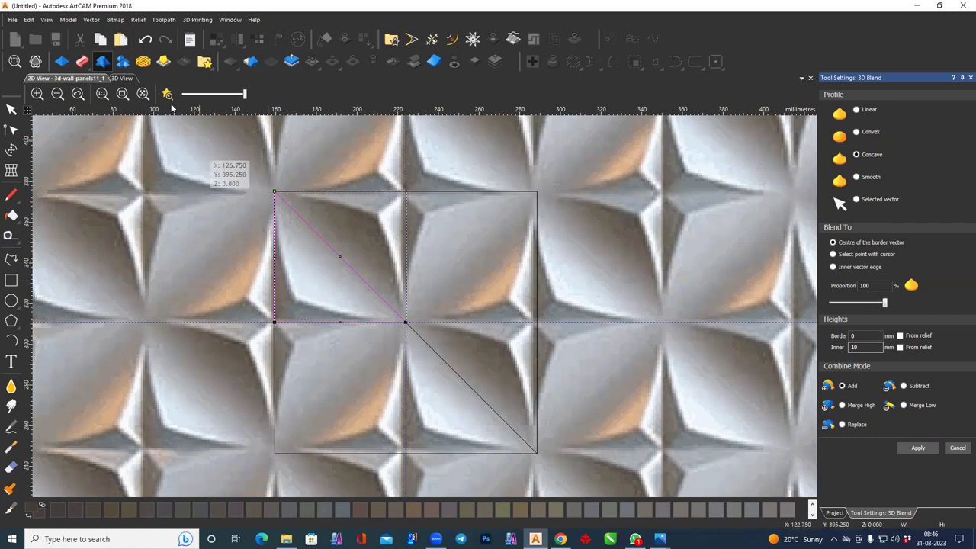
pyautogui.click(122, 78)
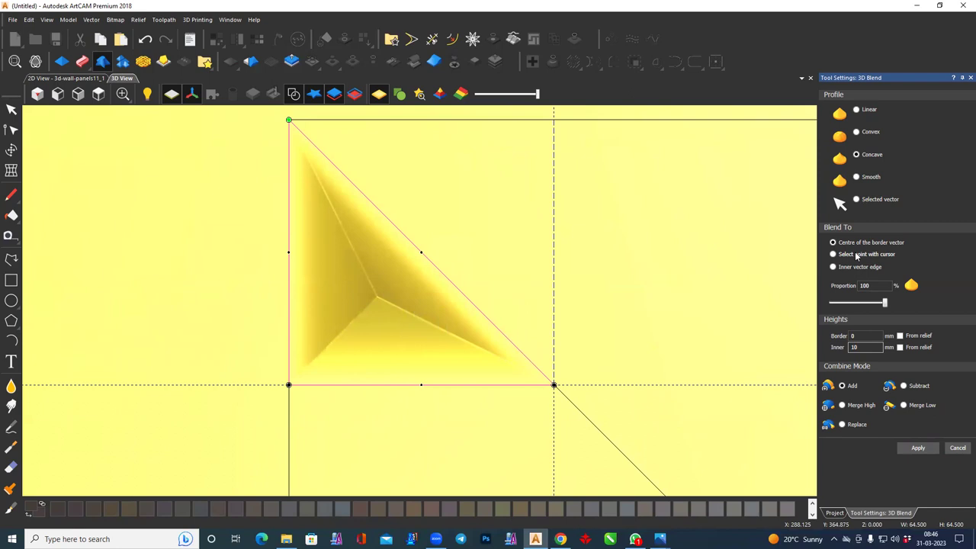
# Make the triangle blend rise to a cursor-picked peak near its lower-left corner
pyautogui.click(832, 254)
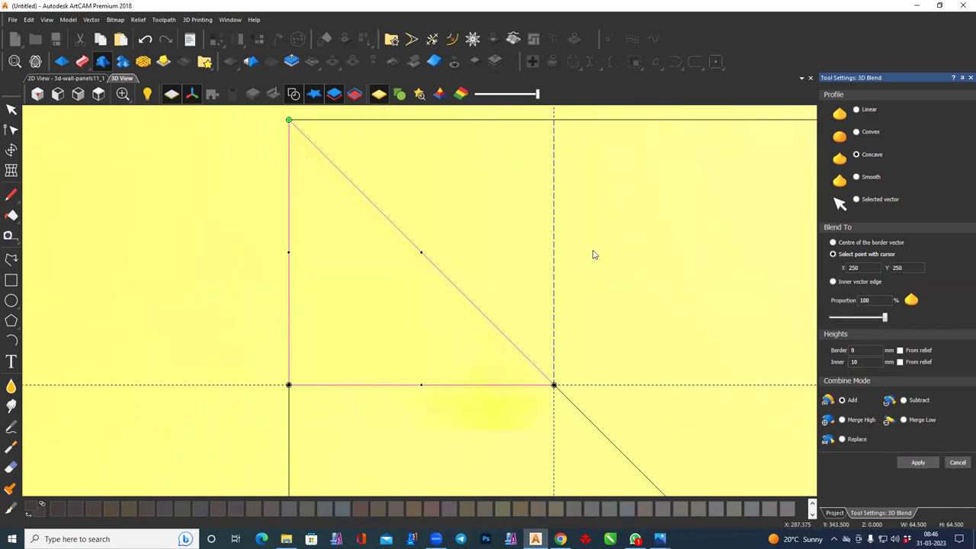
pyautogui.scroll(-1, 431, 333)
pyautogui.scroll(-1, 431, 333)
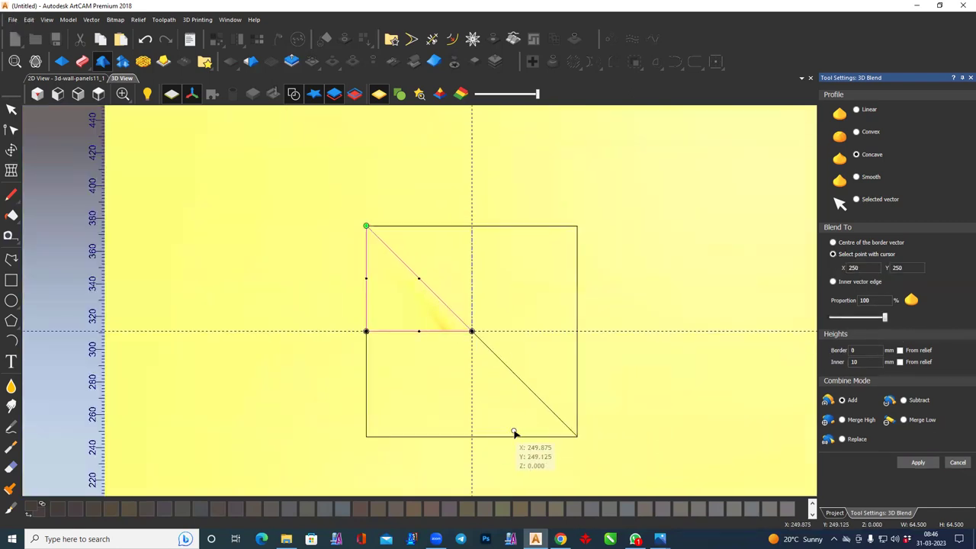
pyautogui.click(392, 307)
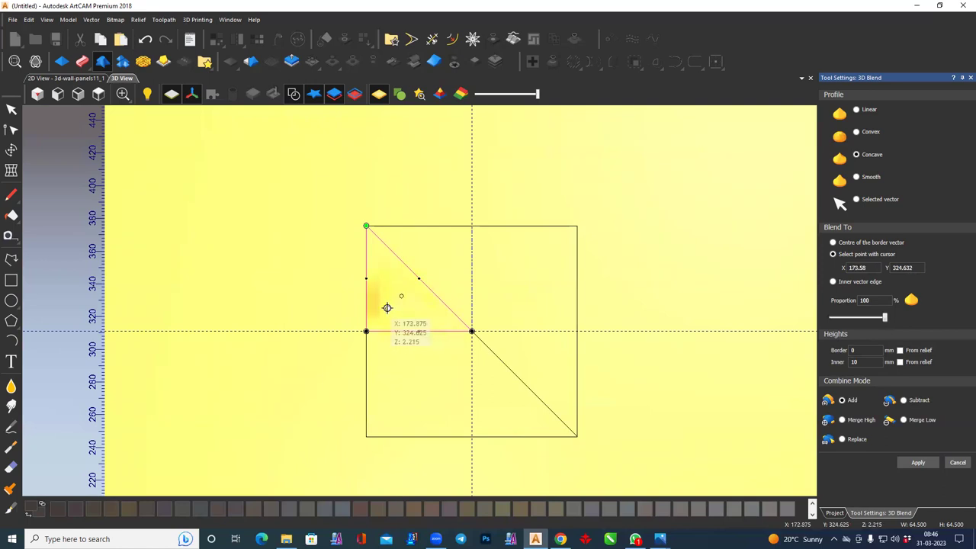
pyautogui.scroll(1, 386, 307)
pyautogui.click(388, 306)
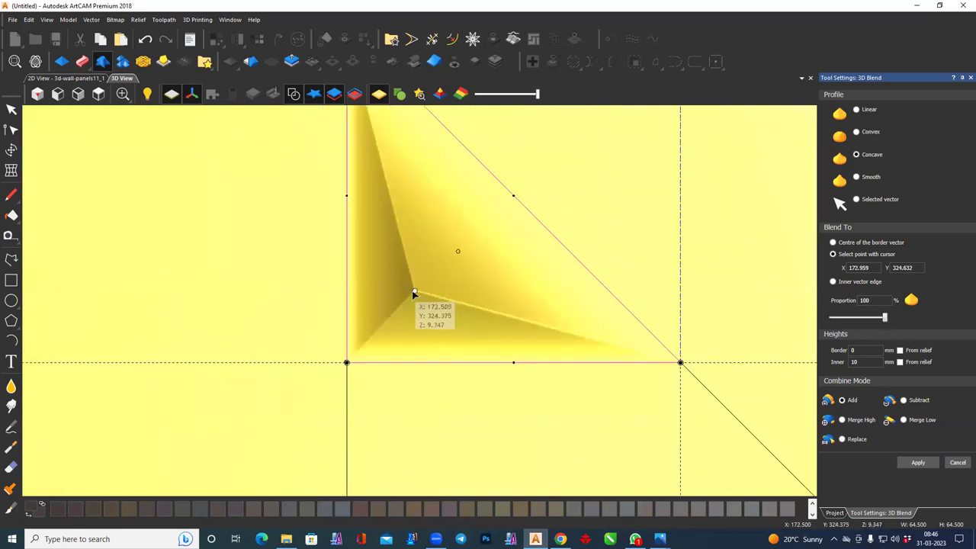
pyautogui.click(400, 303)
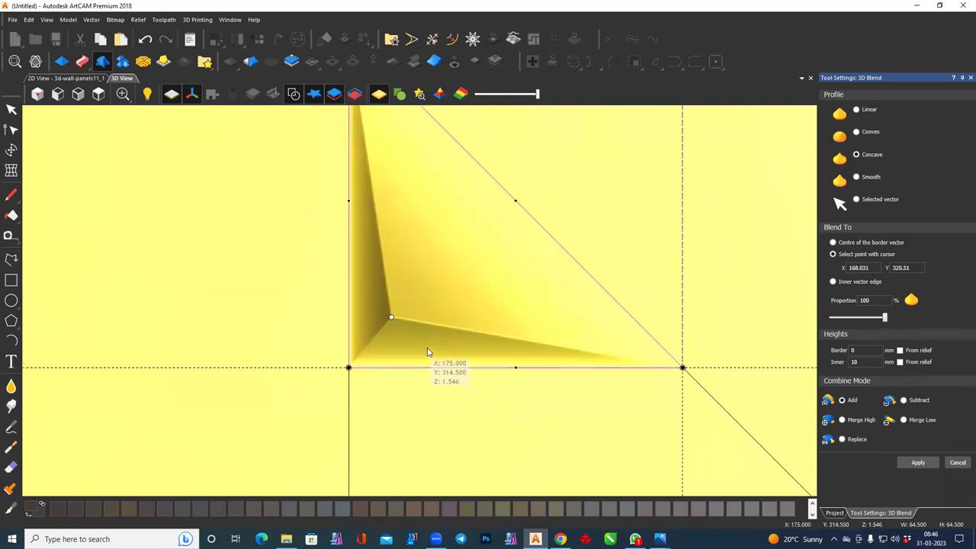
pyautogui.click(389, 323)
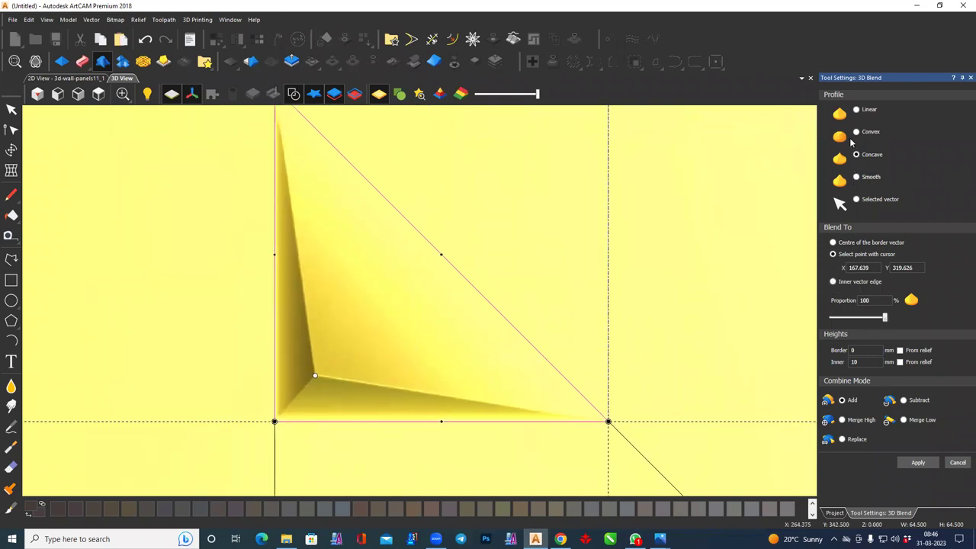
# Compare Smooth, Convex and Linear blend profiles, then settle on Concave and close the tool
pyautogui.click(856, 176)
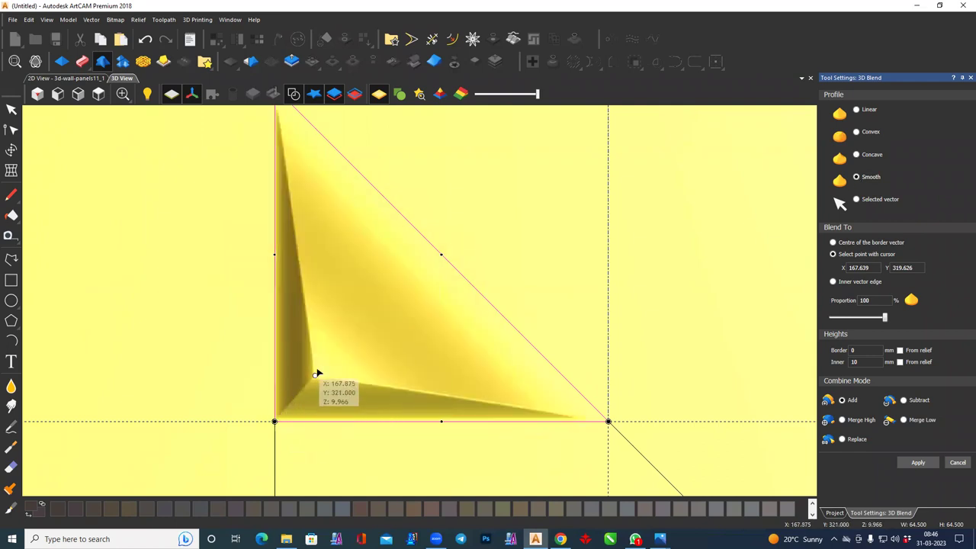
pyautogui.moveTo(348, 323)
pyautogui.mouseDown()
pyautogui.moveTo(303, 262)
pyautogui.moveTo(355, 334)
pyautogui.mouseUp()
pyautogui.click(867, 135)
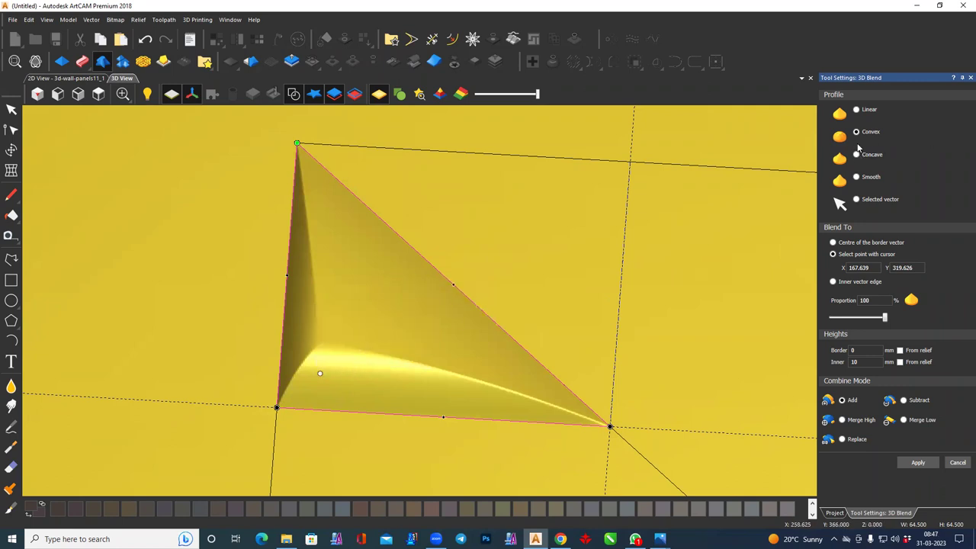
pyautogui.click(856, 110)
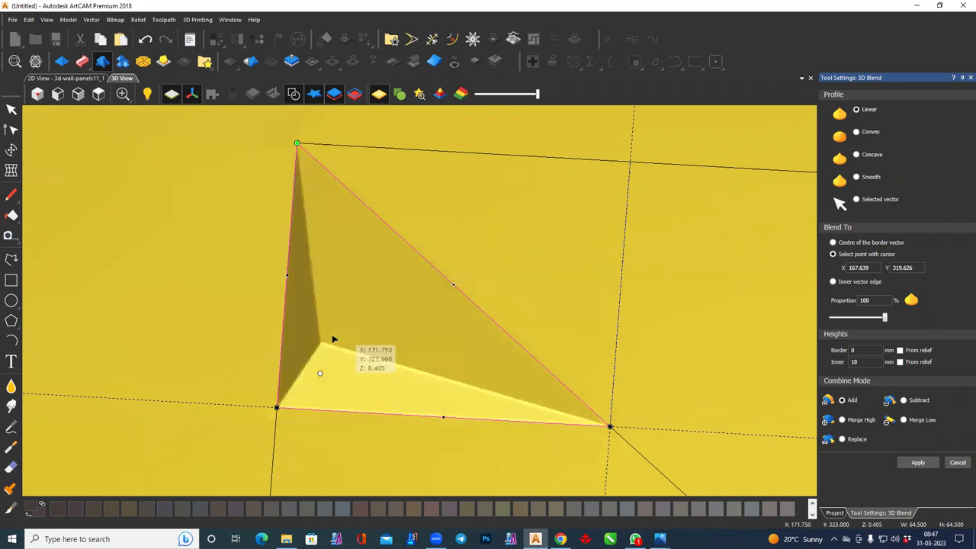
pyautogui.moveTo(333, 371); pyautogui.dragTo(359, 401)
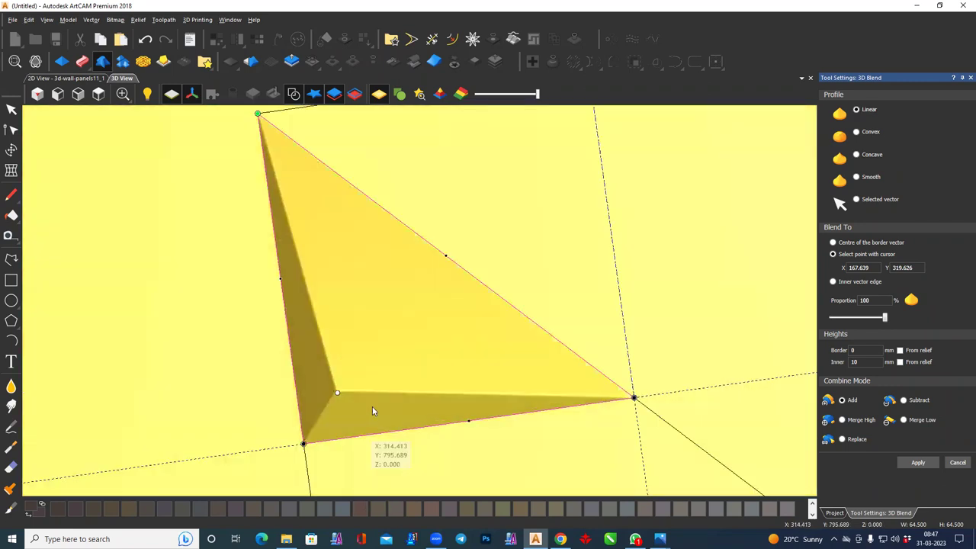
pyautogui.moveTo(398, 368); pyautogui.dragTo(411, 375)
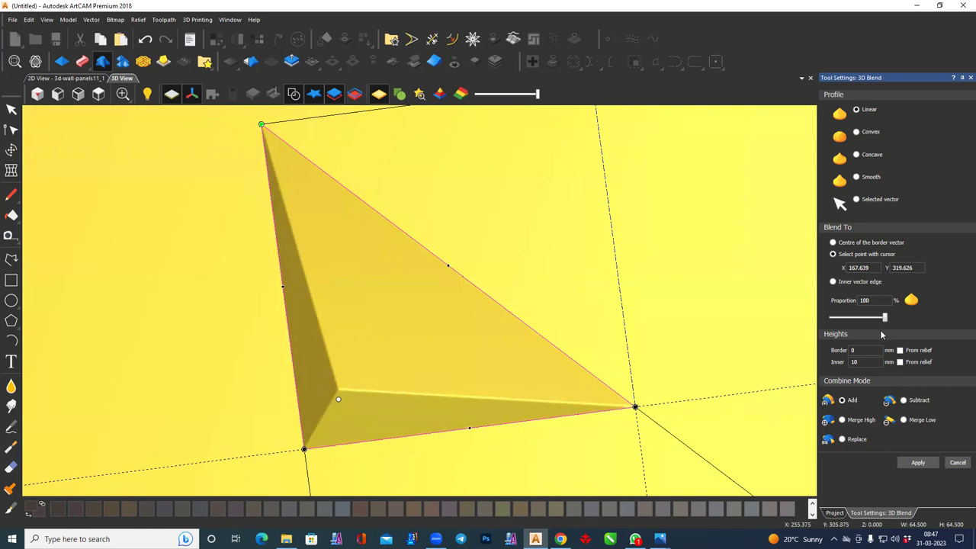
pyautogui.click(856, 155)
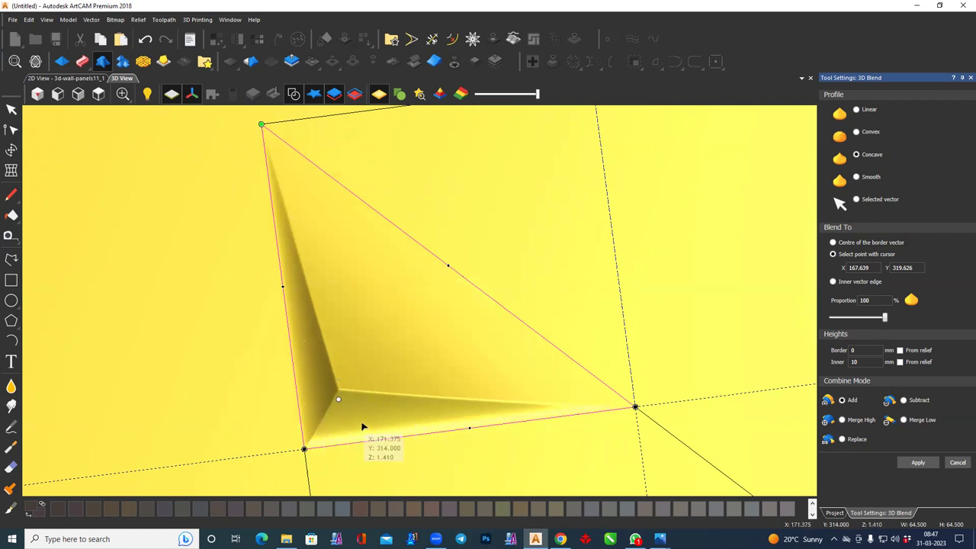
pyautogui.click(12, 110)
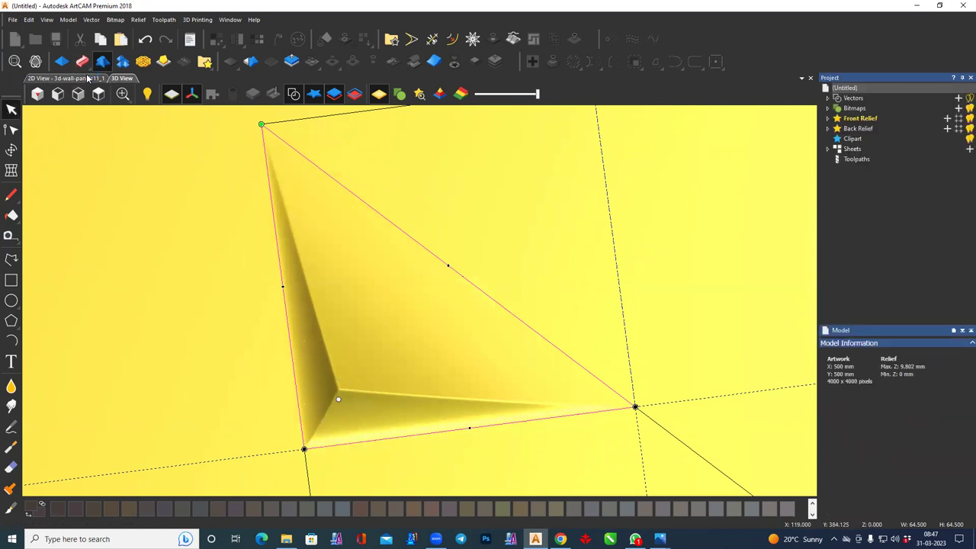
pyautogui.click(86, 76)
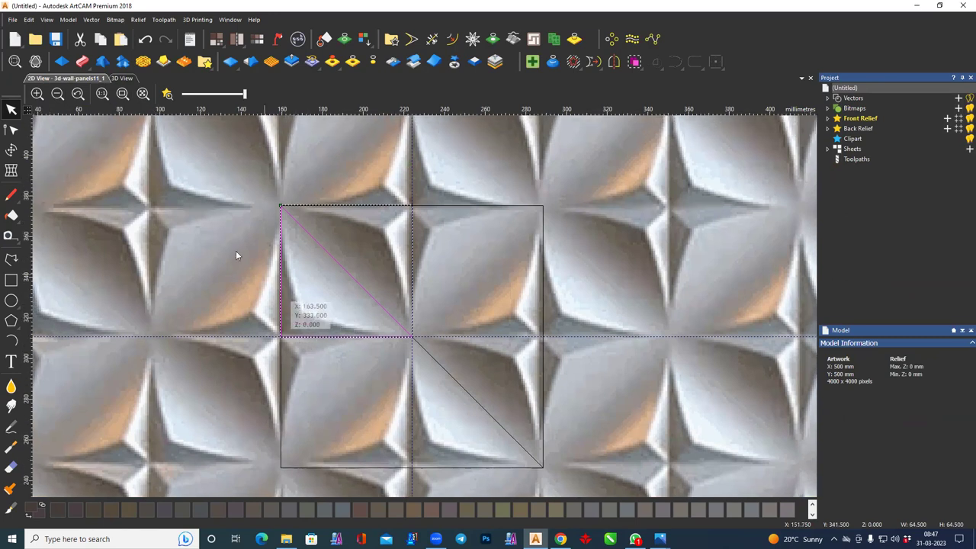
# Draw a rectangle square over the tile's upper-left quarter around the triangle, checking it in 3D
pyautogui.click(237, 252)
pyautogui.click(10, 280)
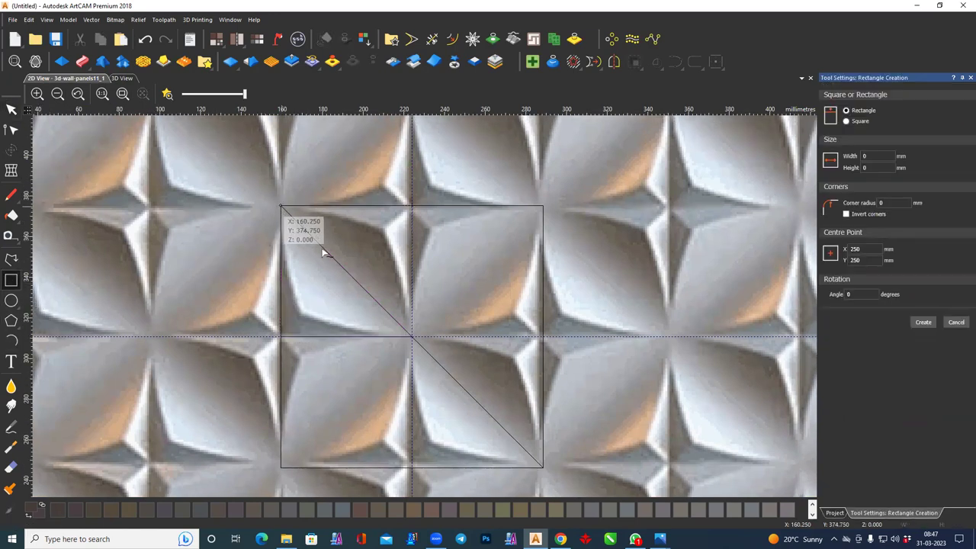
pyautogui.moveTo(324, 254); pyautogui.dragTo(411, 336)
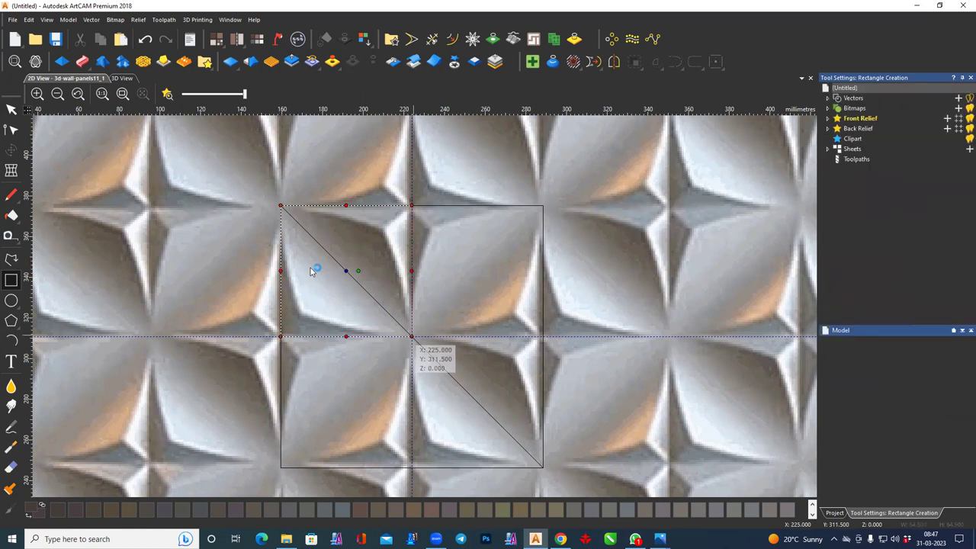
pyautogui.click(122, 78)
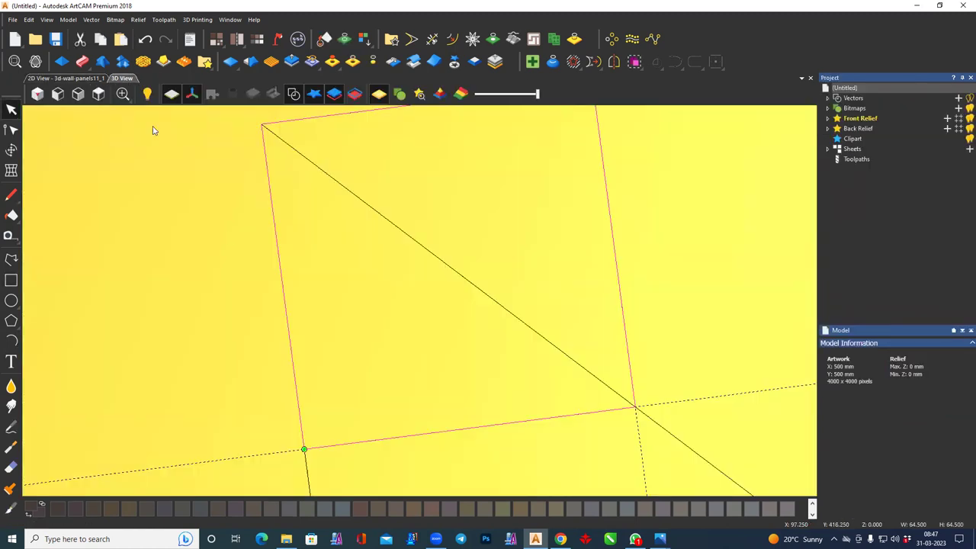
pyautogui.scroll(-1, 326, 298)
pyautogui.scroll(-1, 311, 311)
pyautogui.scroll(-1, 342, 312)
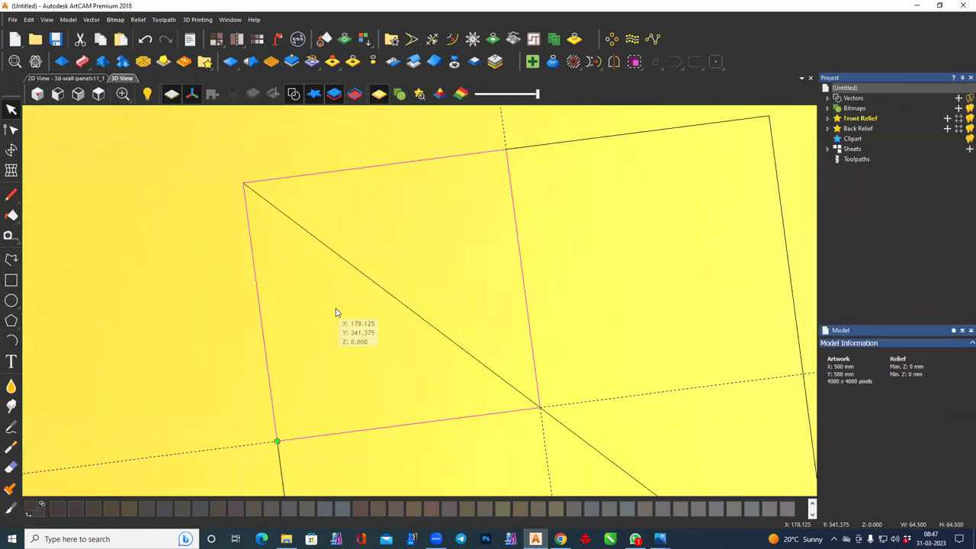
pyautogui.click(87, 78)
pyautogui.moveTo(312, 301); pyautogui.dragTo(336, 324, button='middle')
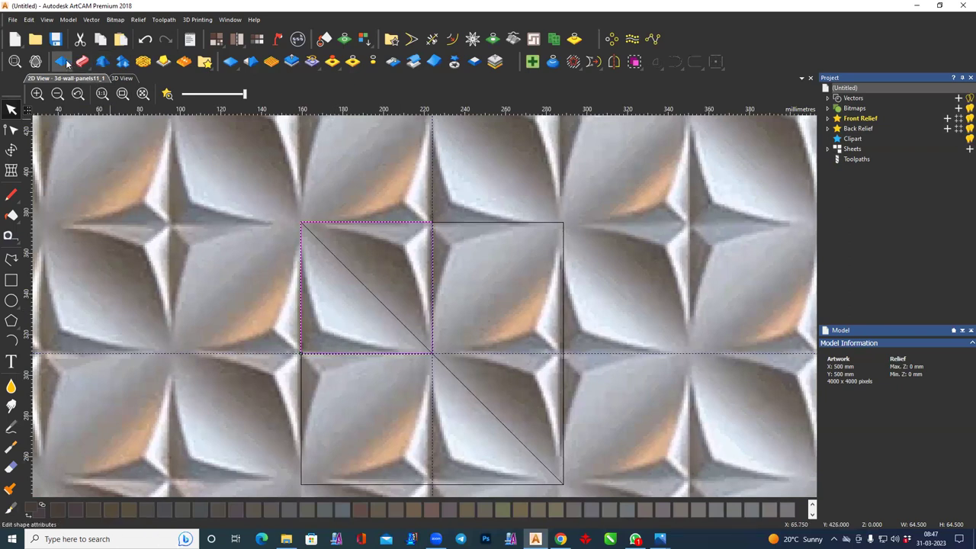
# Preview a Square pyramid profile on the square in the Shape Editor, cancel it, and select the diagonal
pyautogui.click(63, 64)
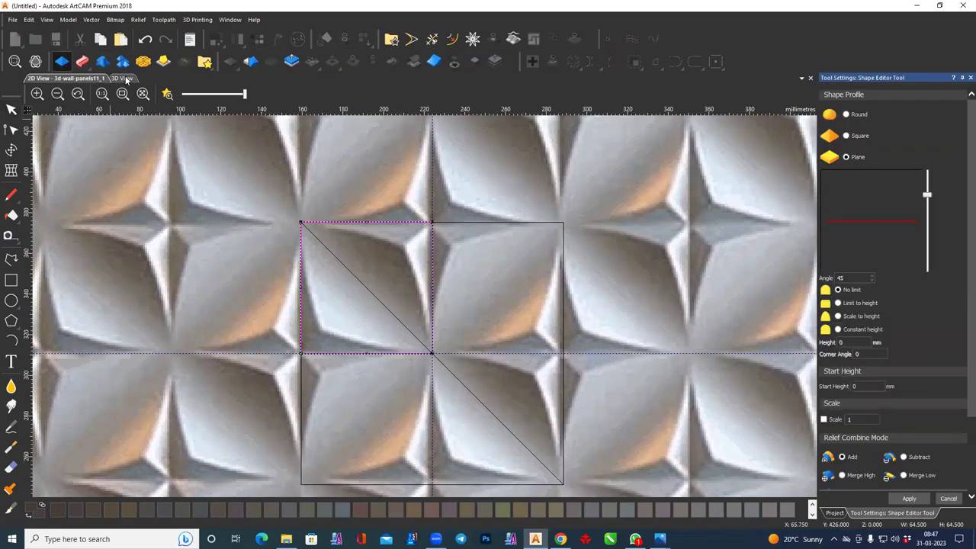
pyautogui.click(124, 79)
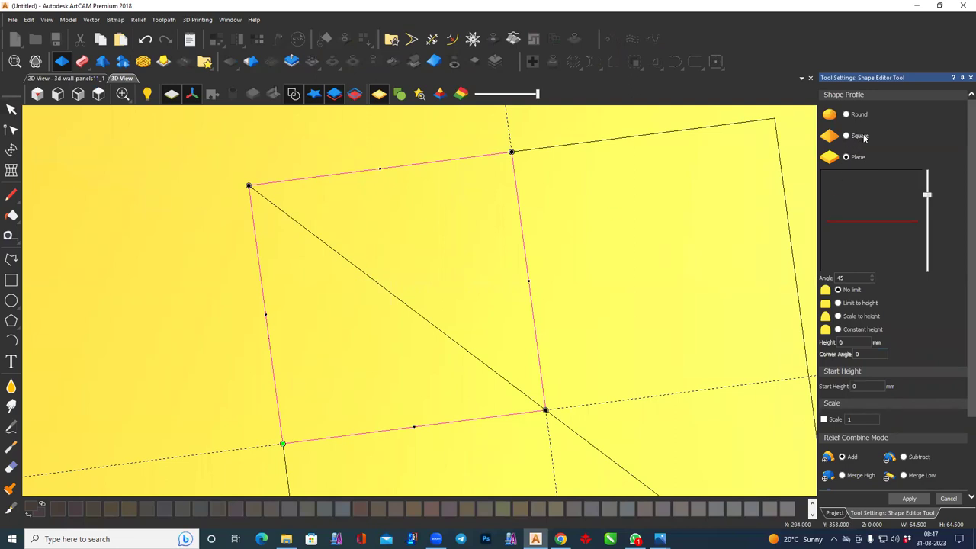
pyautogui.click(861, 136)
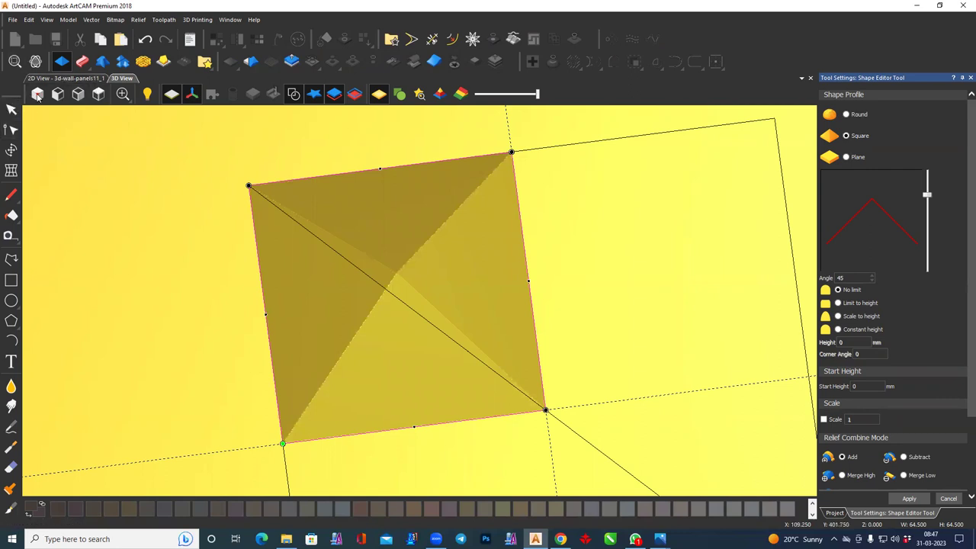
pyautogui.press('Escape')
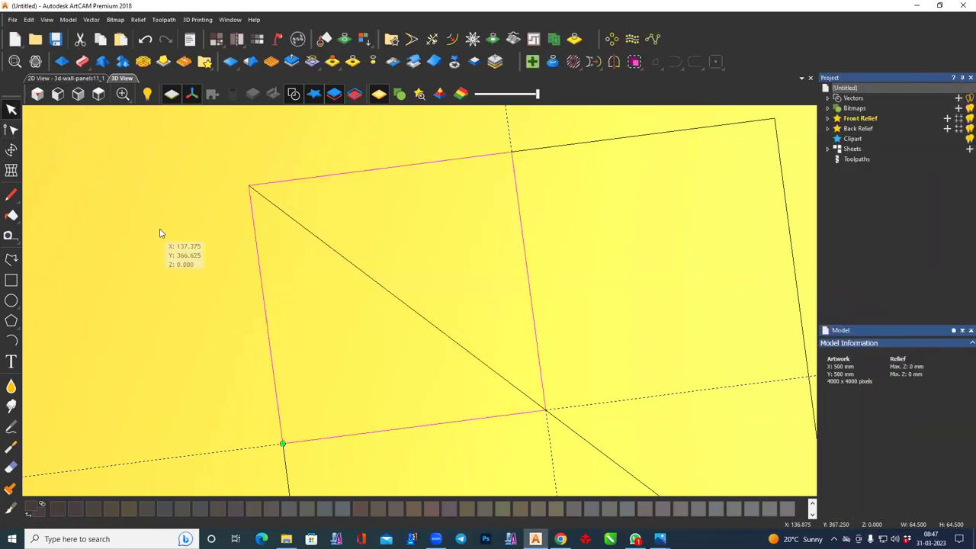
pyautogui.scroll(-2, 159, 251)
pyautogui.scroll(2, 290, 313)
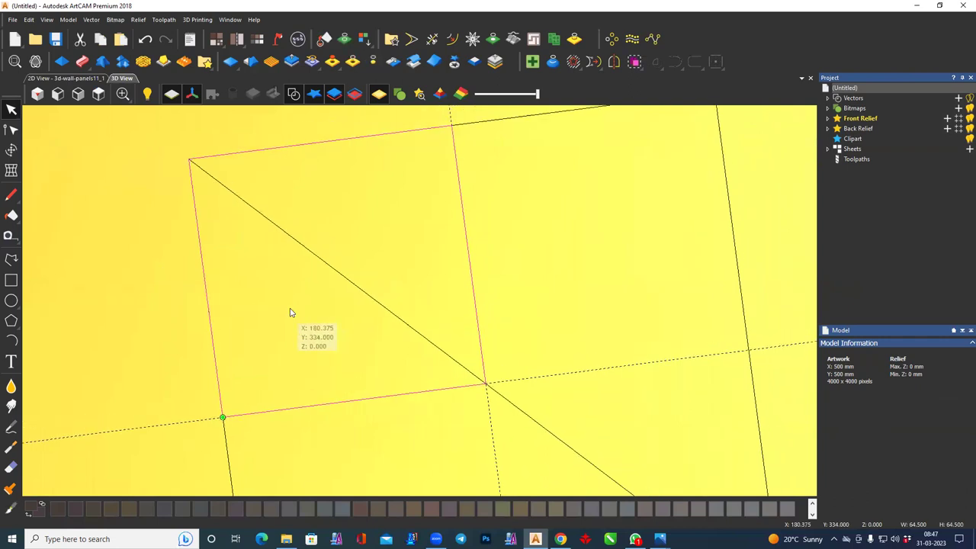
pyautogui.click(338, 271)
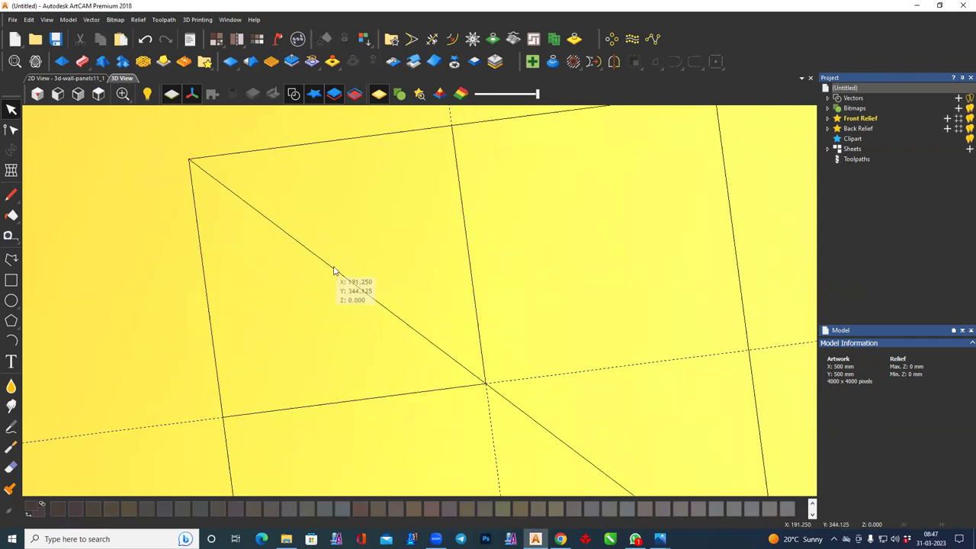
# Set the 3D blend to a Concave profile blending to a cursor-selected point
pyautogui.click(103, 61)
pyautogui.click(103, 62)
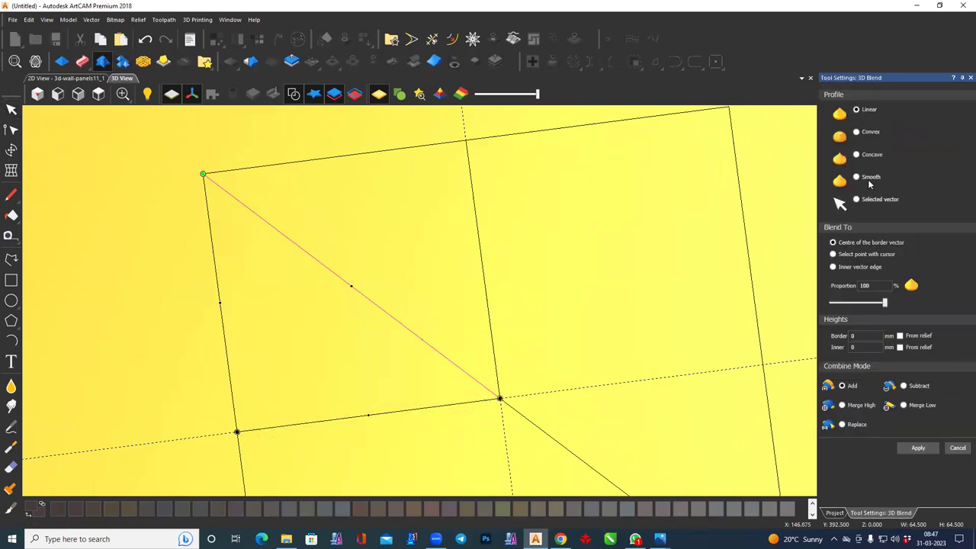
pyautogui.click(866, 157)
pyautogui.click(856, 255)
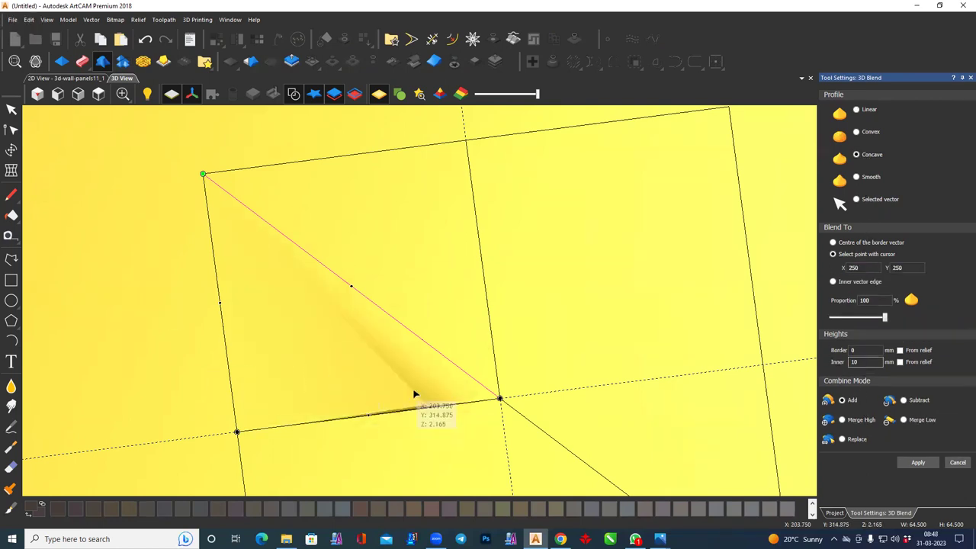
# Place the blend peak near the triangle's lower-left corner, then apply the blend and close
pyautogui.scroll(-3, 458, 420)
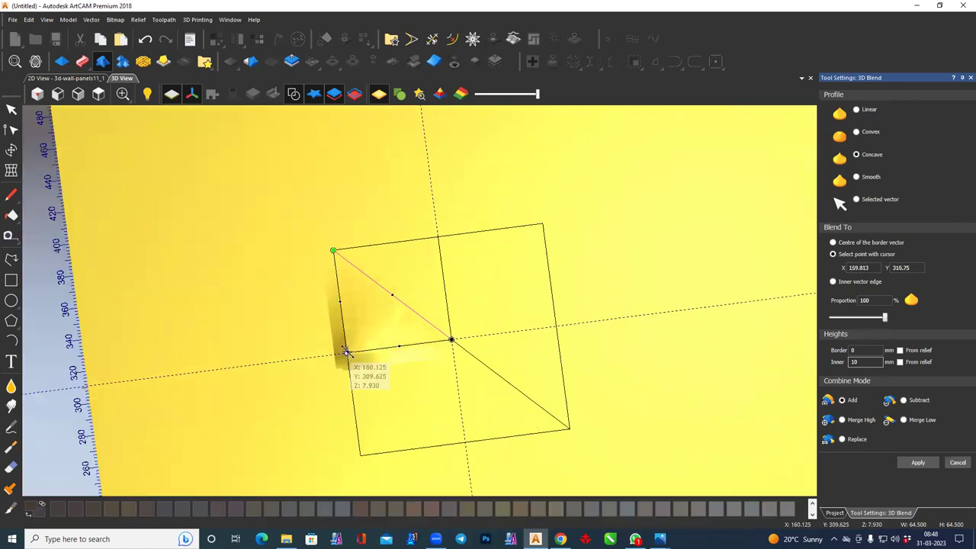
pyautogui.scroll(2, 381, 347)
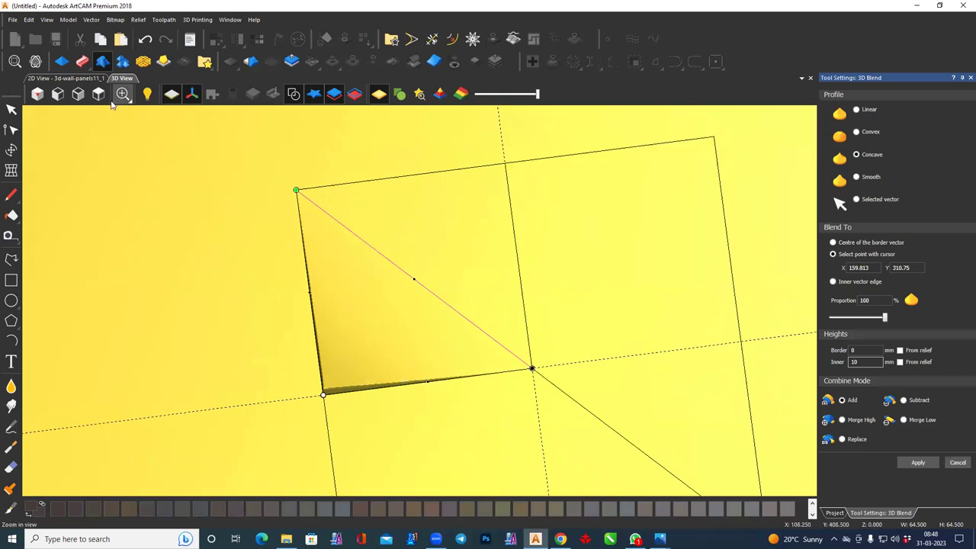
pyautogui.scroll(2, 360, 262)
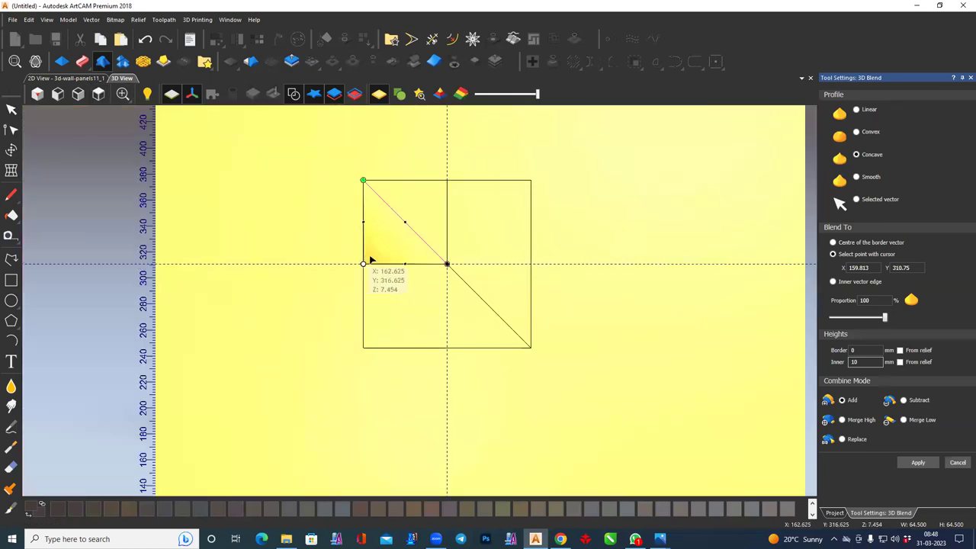
pyautogui.scroll(2, 371, 259)
pyautogui.scroll(1, 376, 261)
pyautogui.scroll(1, 336, 347)
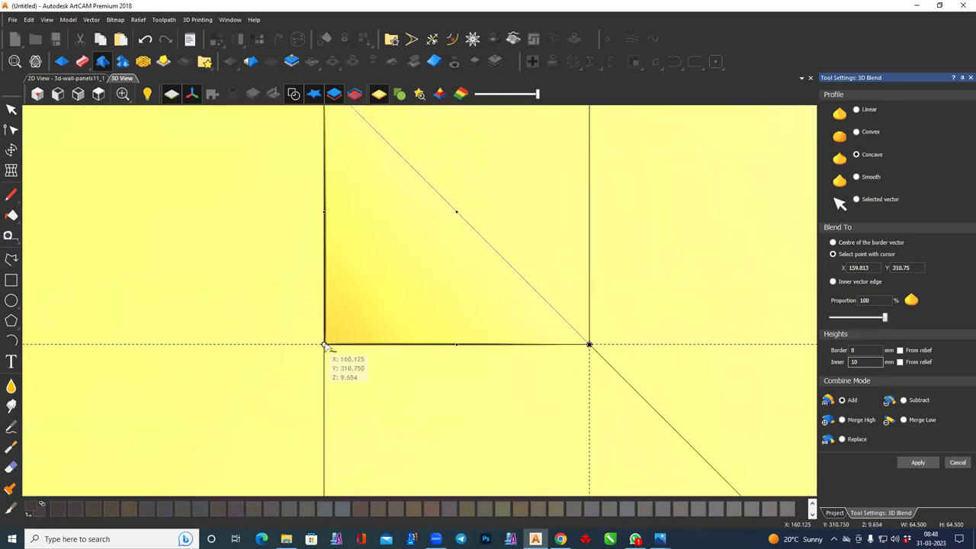
pyautogui.moveTo(331, 331); pyautogui.dragTo(355, 315)
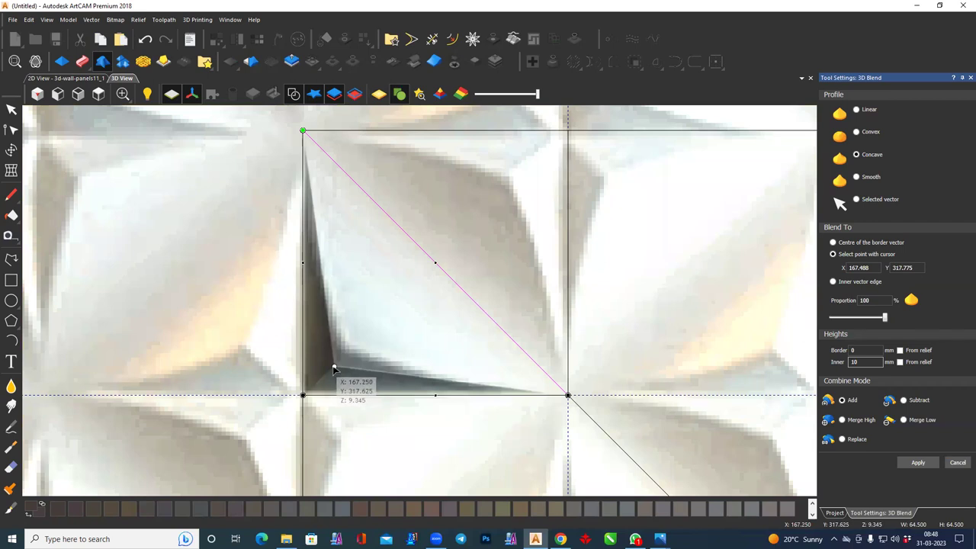
pyautogui.moveTo(334, 369); pyautogui.dragTo(342, 347)
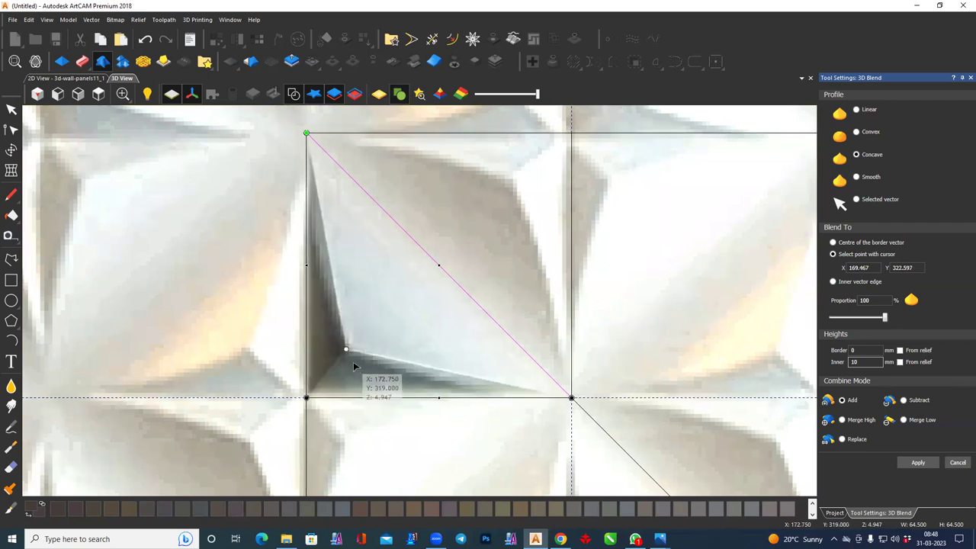
pyautogui.click(346, 351)
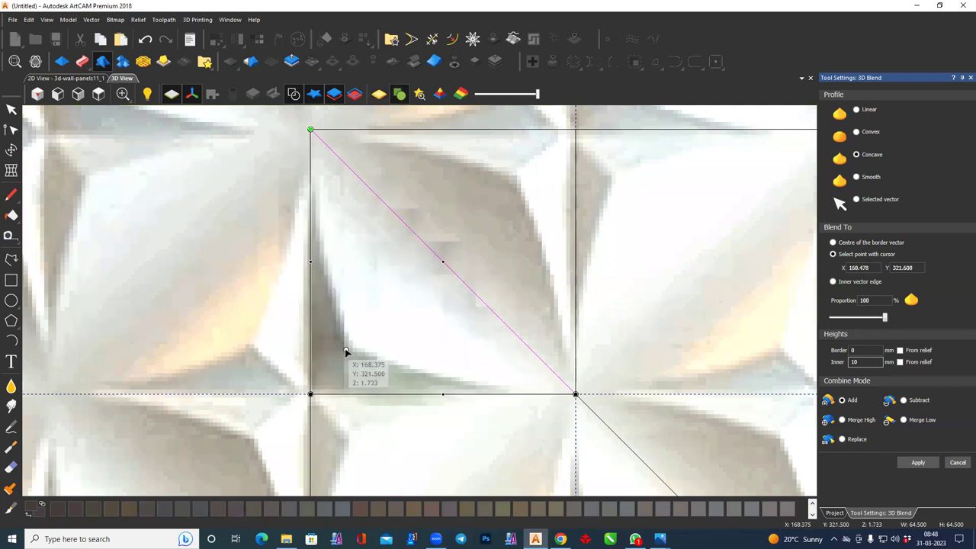
pyautogui.scroll(-2, 345, 349)
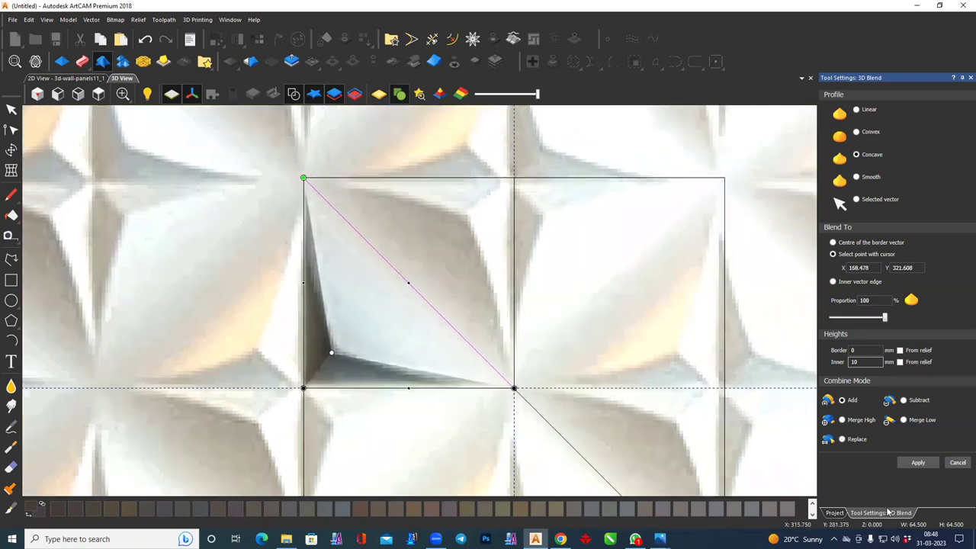
pyautogui.click(918, 462)
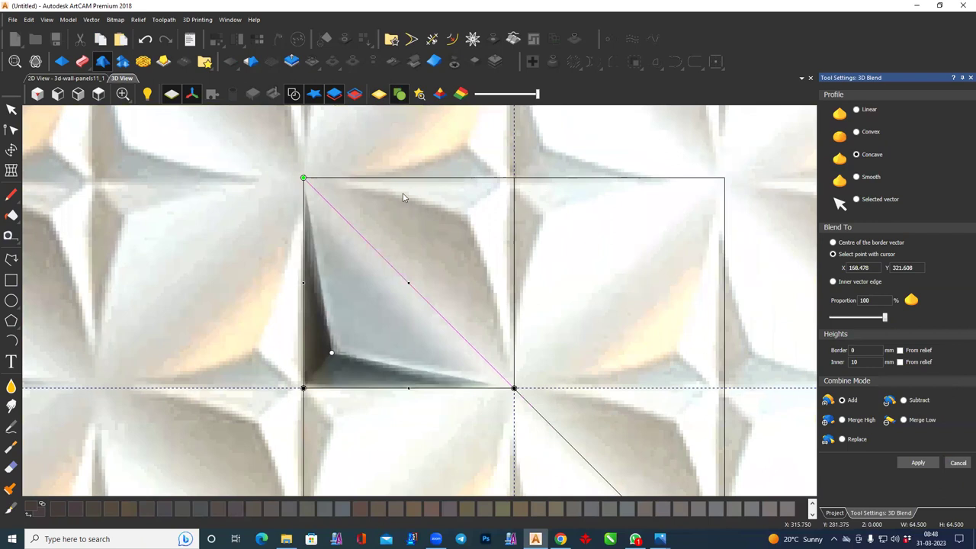
pyautogui.click(400, 94)
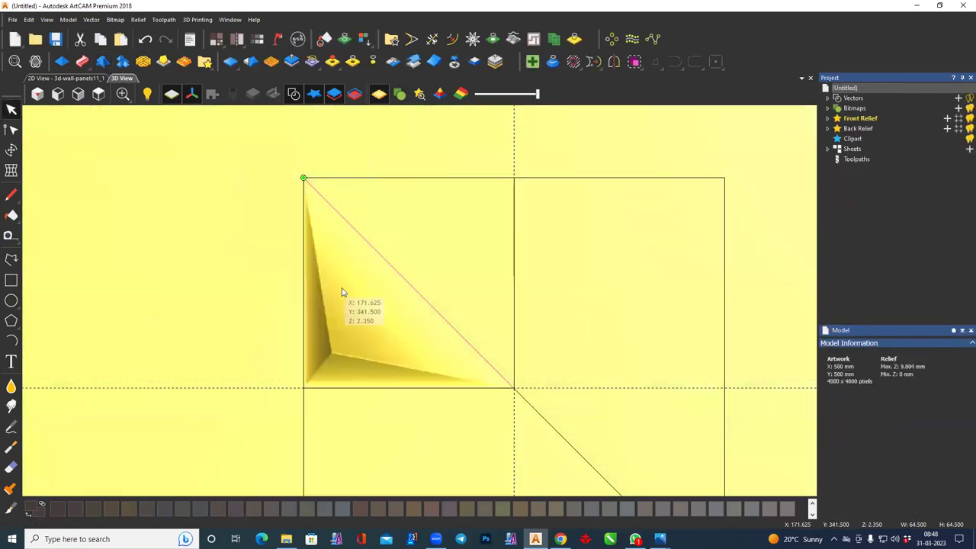
# Select the triangle relief plus the square and diagonal vectors, and bring up Mirror options
pyautogui.click(189, 260)
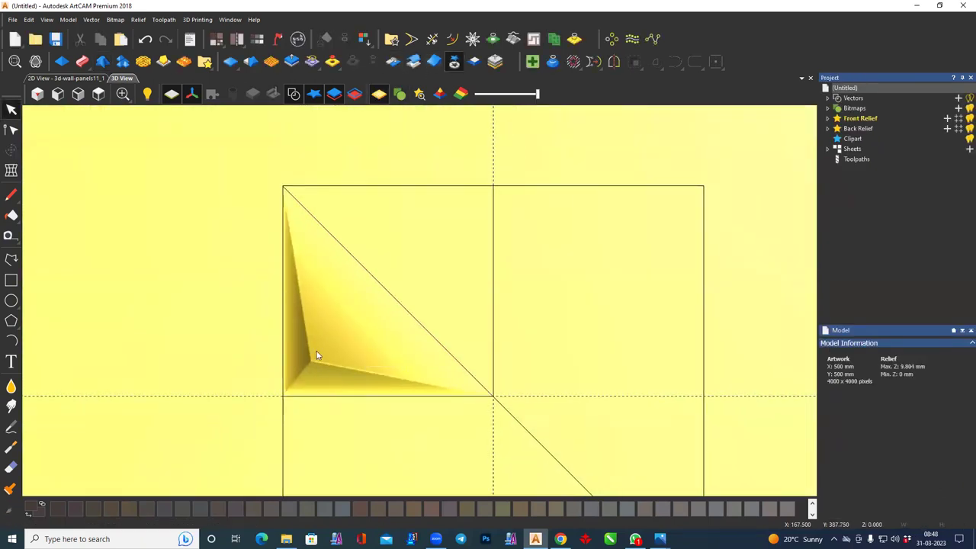
pyautogui.click(321, 385)
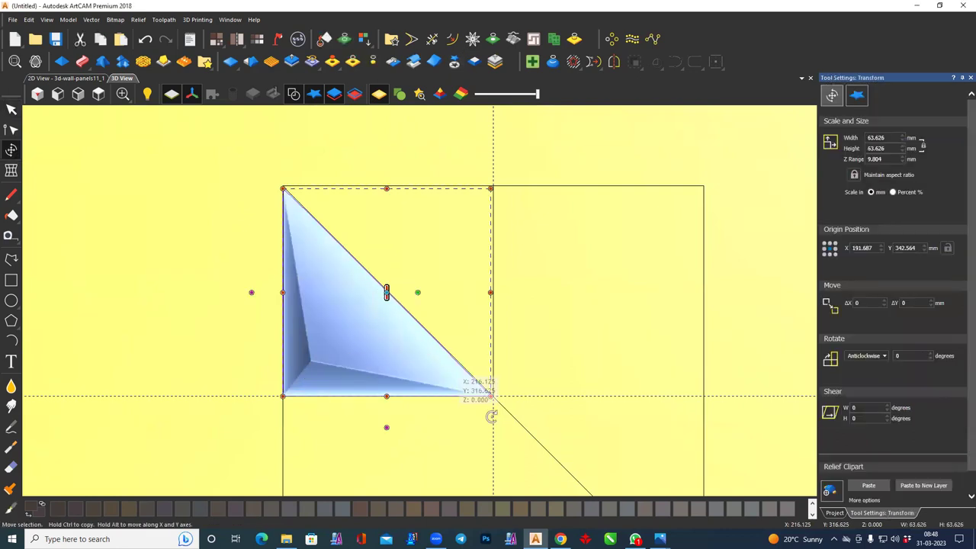
pyautogui.click(513, 415)
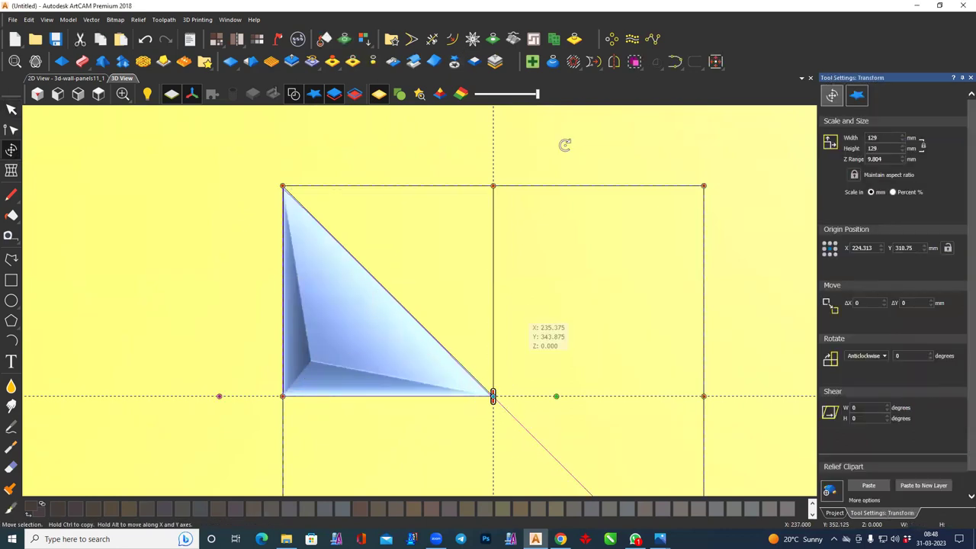
pyautogui.click(614, 61)
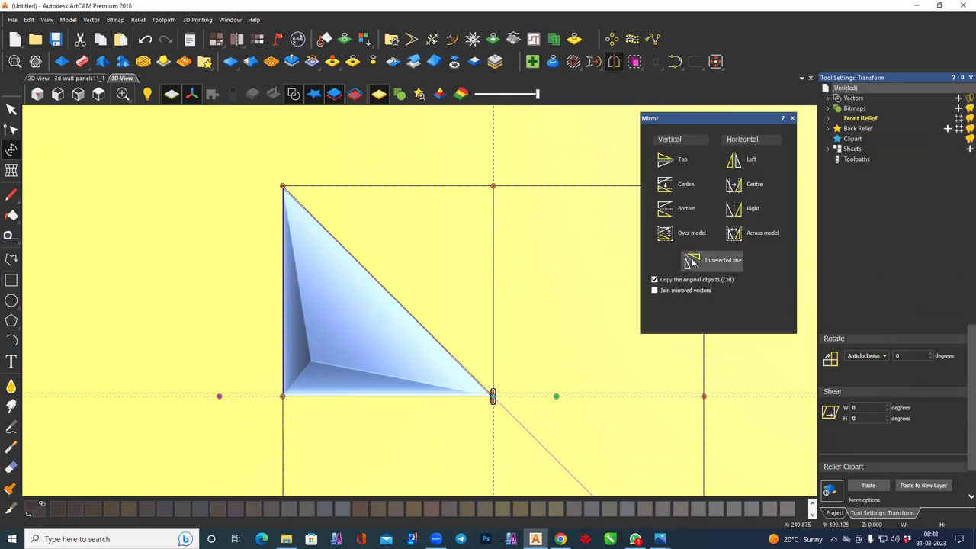
# Mirror the concave facet relief across the diagonal line and into the right quarter
pyautogui.click(693, 261)
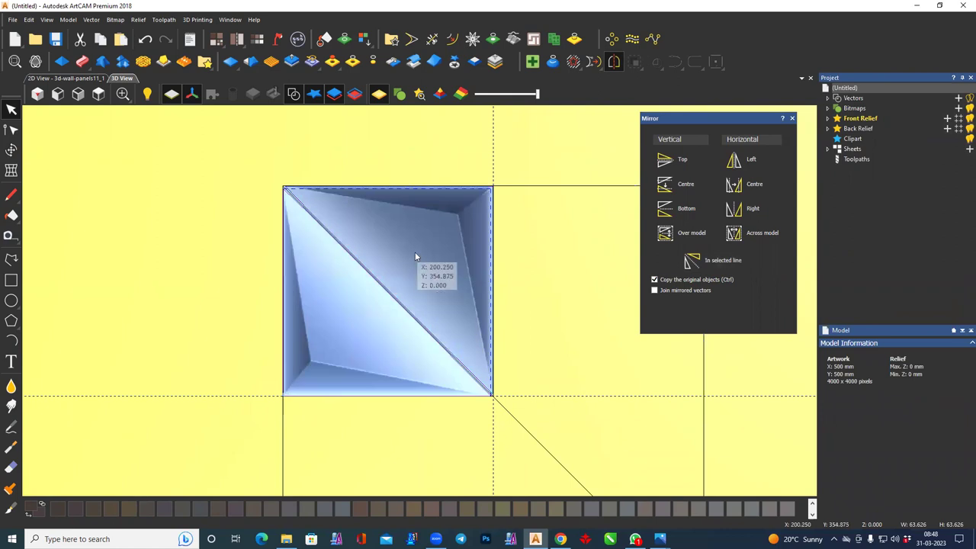
pyautogui.scroll(-2, 301, 333)
pyautogui.scroll(-2, 297, 328)
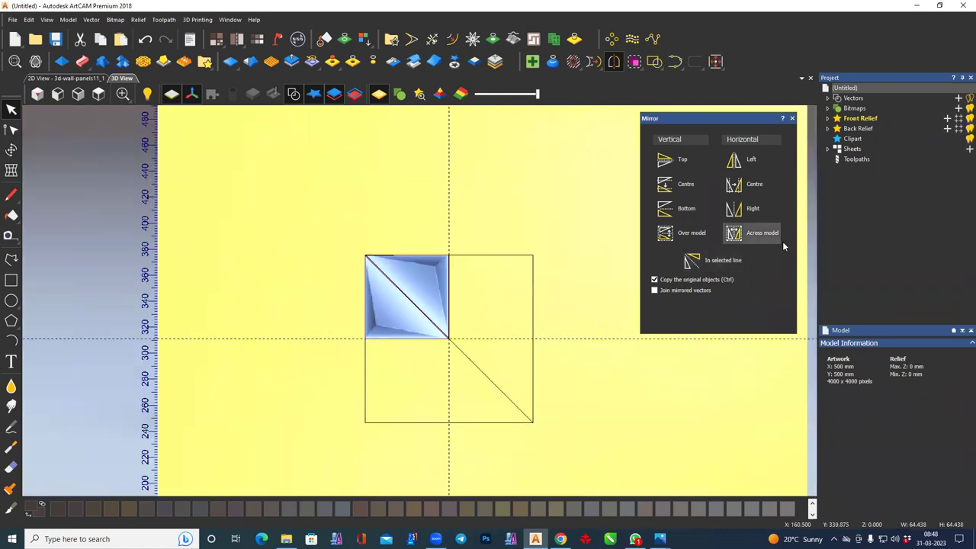
pyautogui.click(741, 210)
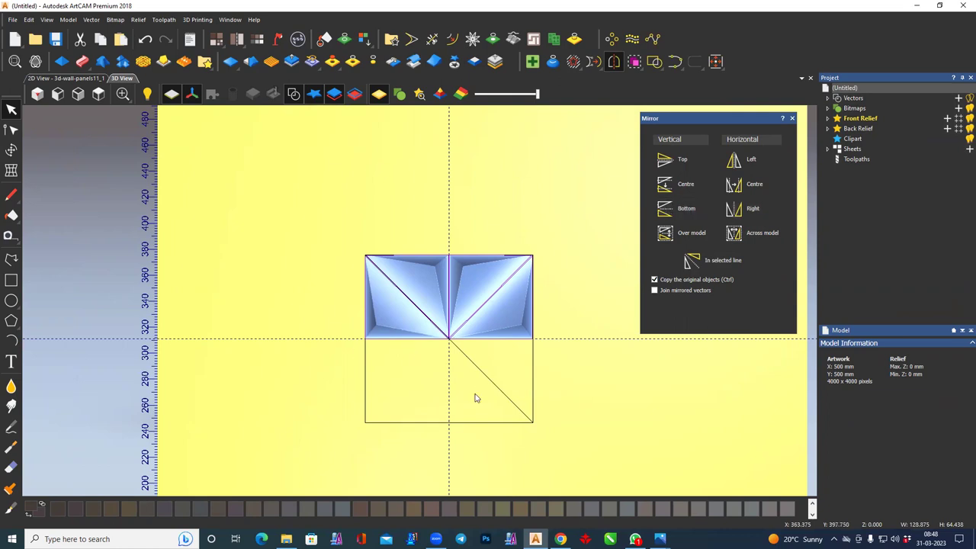
# Mirror the diagonal lines into the lower square and box-select all vectors in both squares
pyautogui.click(76, 79)
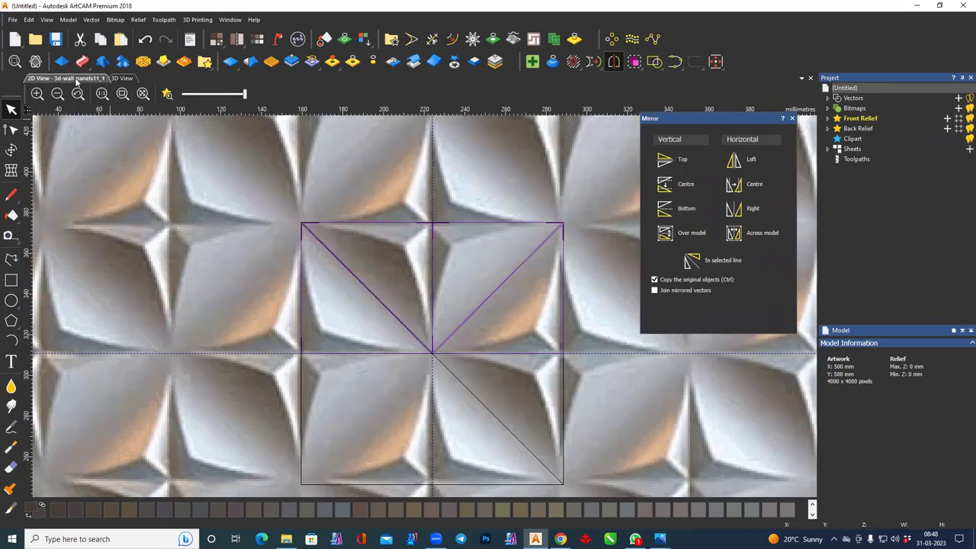
pyautogui.click(667, 213)
pyautogui.moveTo(236, 176); pyautogui.dragTo(577, 468)
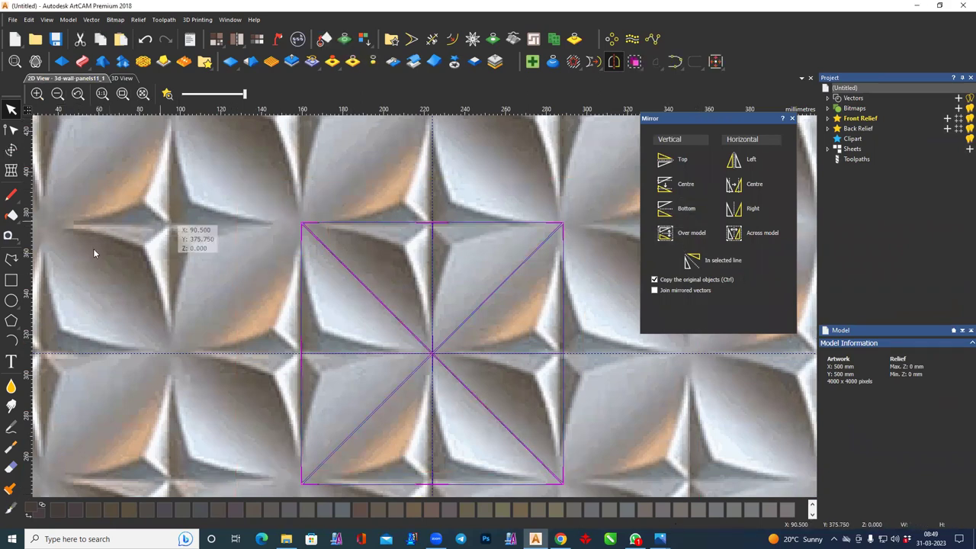
pyautogui.click(11, 150)
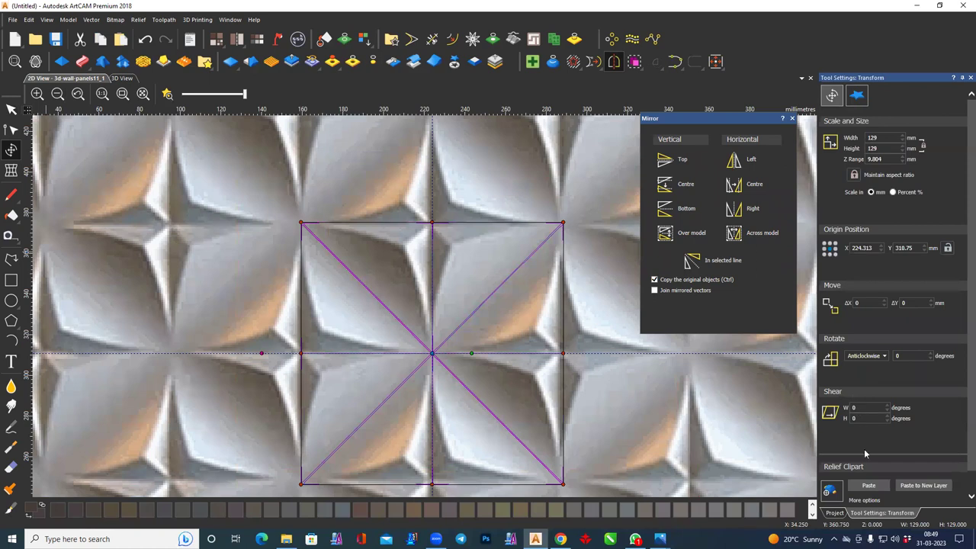
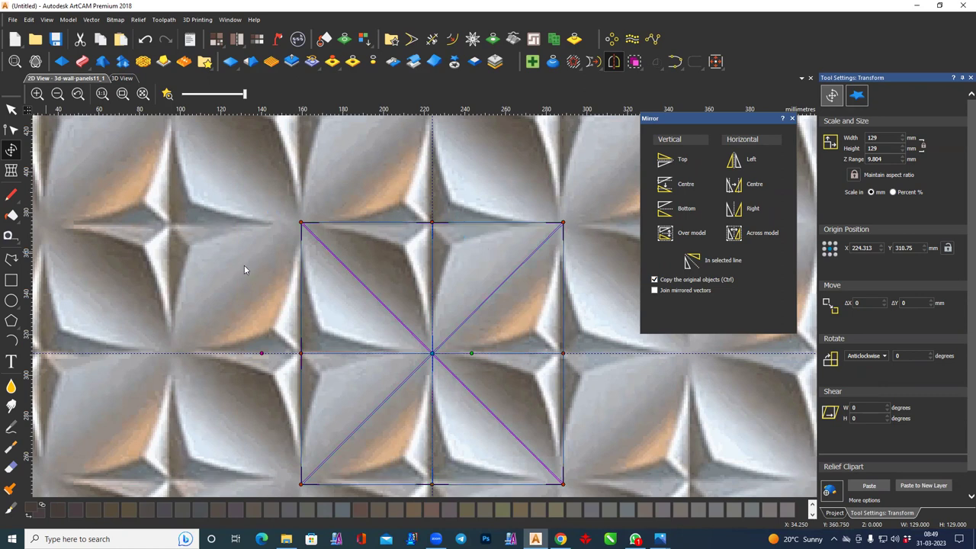
# Show the single four-point star tile relief in the 3D view and bring up the Mirror transform
pyautogui.click(144, 93)
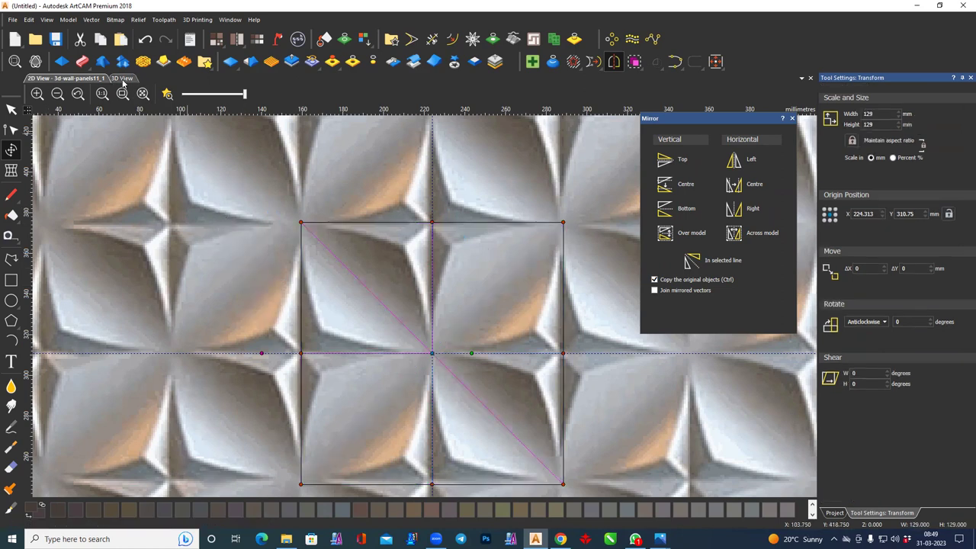
pyautogui.click(122, 78)
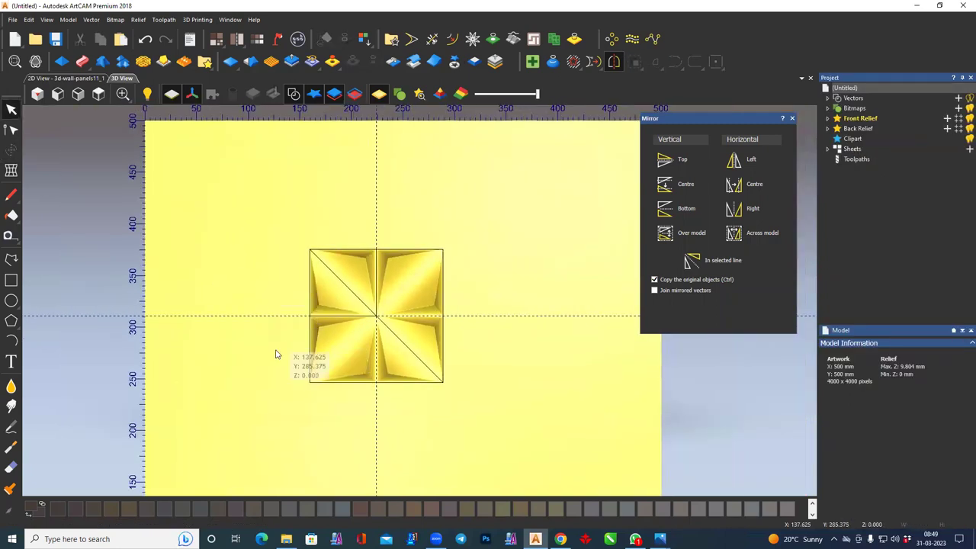
pyautogui.click(453, 64)
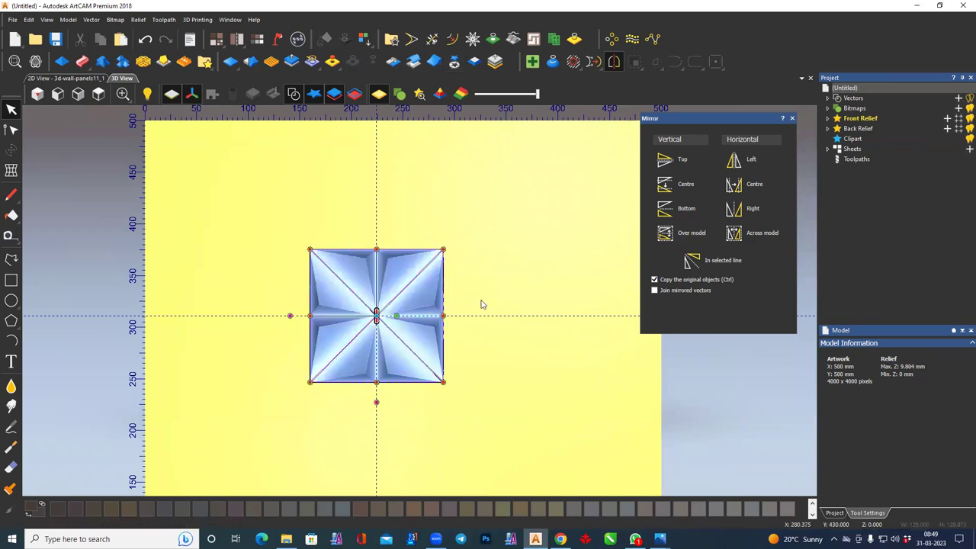
# Mirror the star tile vectors right, across the model, and to the left
pyautogui.click(736, 210)
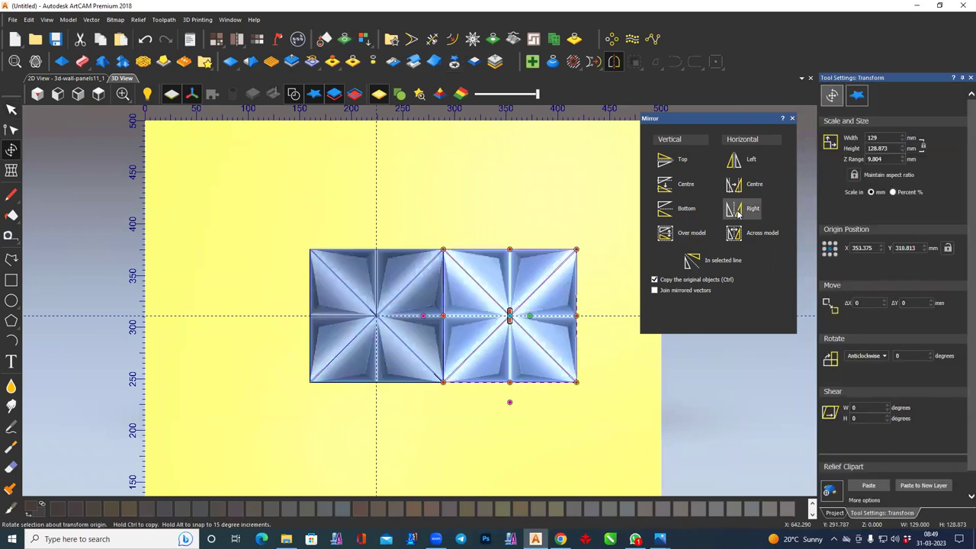
pyautogui.click(76, 79)
pyautogui.scroll(-3, 377, 311)
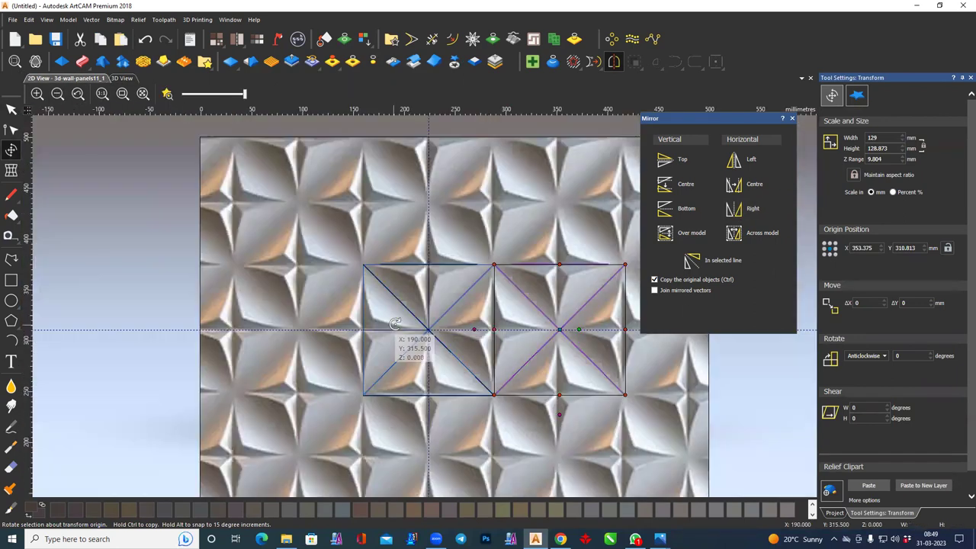
pyautogui.click(747, 233)
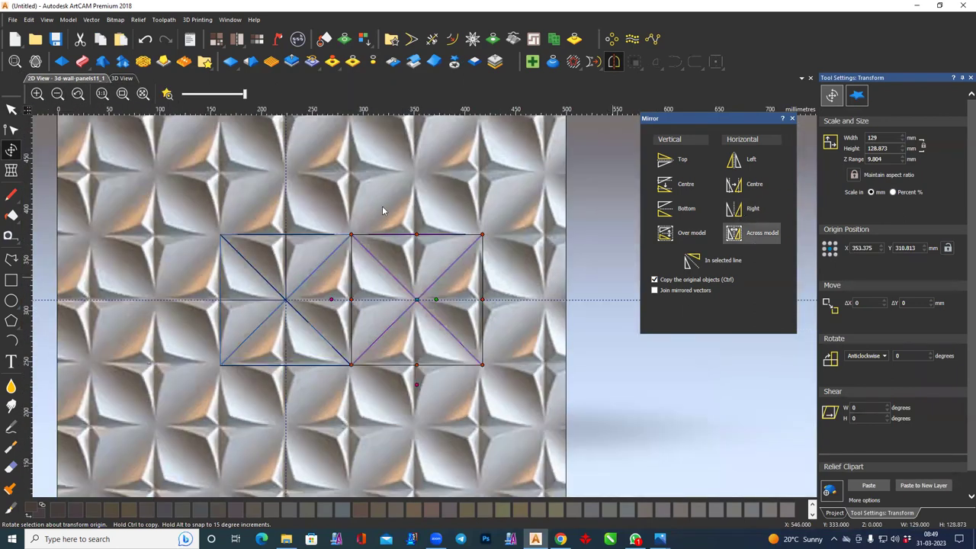
pyautogui.click(276, 235)
pyautogui.click(734, 162)
# Select the row of tile vectors and mirror copies upward and downward
pyautogui.scroll(-3, 384, 224)
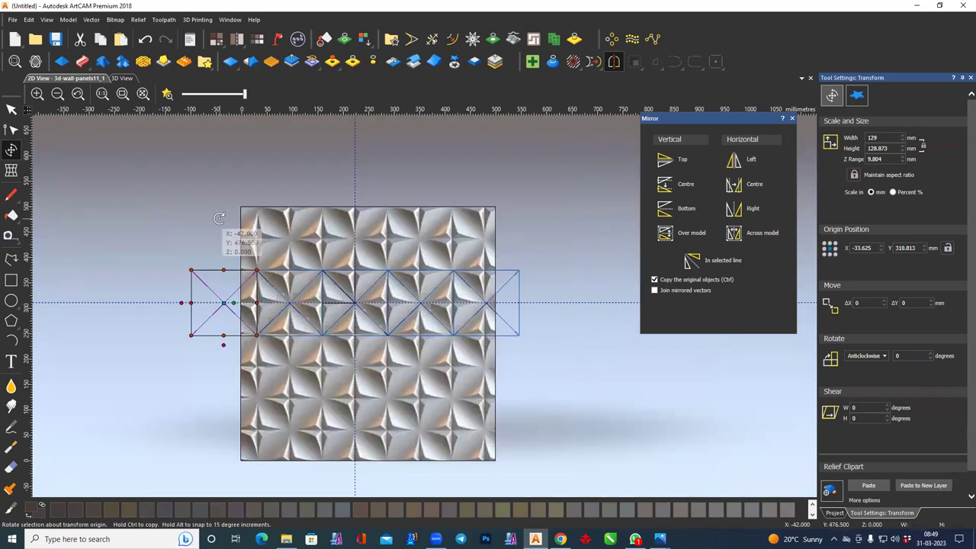
pyautogui.moveTo(155, 246); pyautogui.dragTo(632, 404)
pyautogui.click(665, 160)
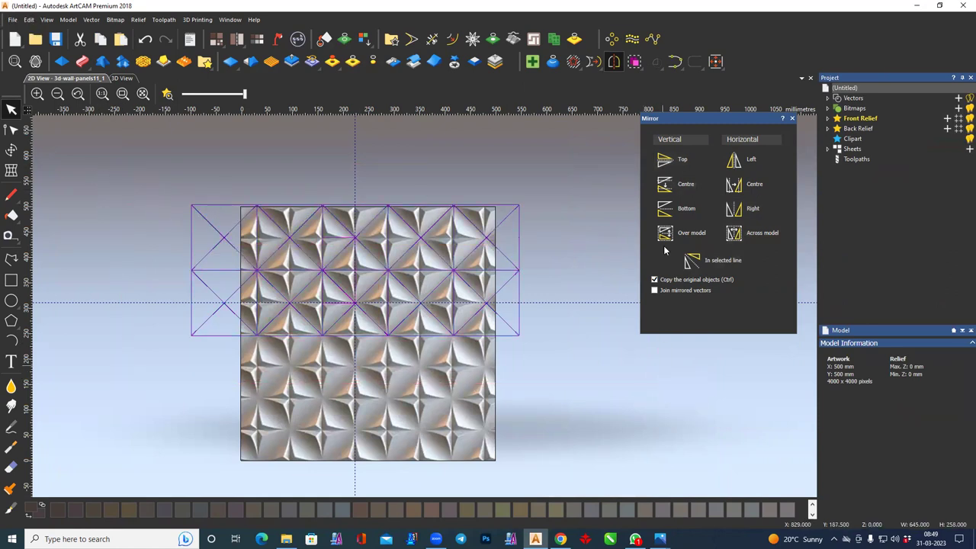
pyautogui.click(665, 209)
# Select the full vector grid, undo the extra copies, and deselect everything
pyautogui.moveTo(161, 189); pyautogui.dragTo(661, 496)
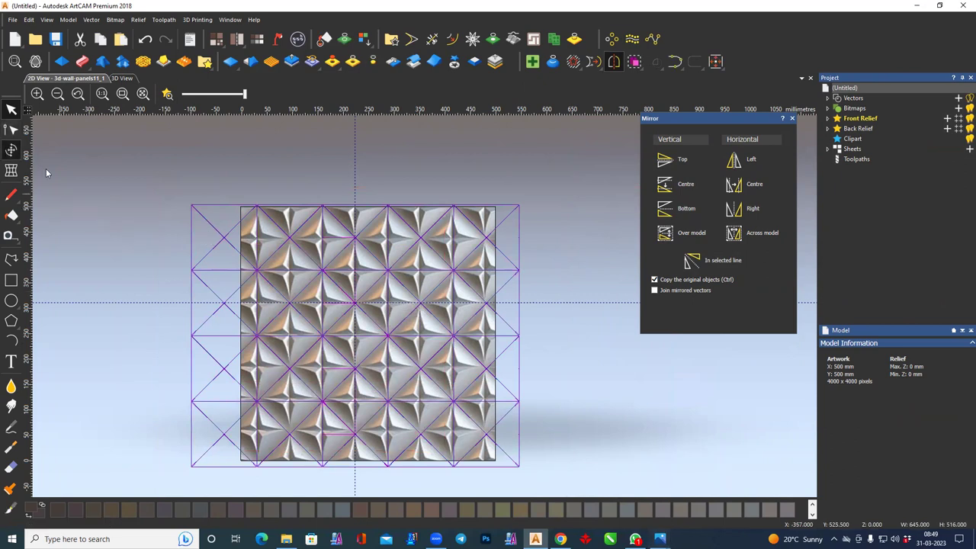
pyautogui.click(12, 148)
pyautogui.click(869, 485)
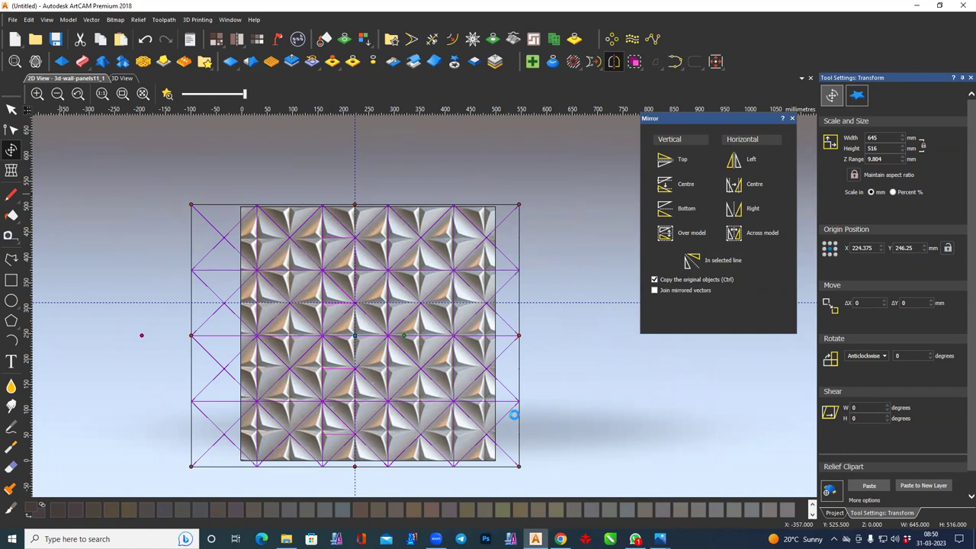
pyautogui.hotkey('ctrl', 'z')
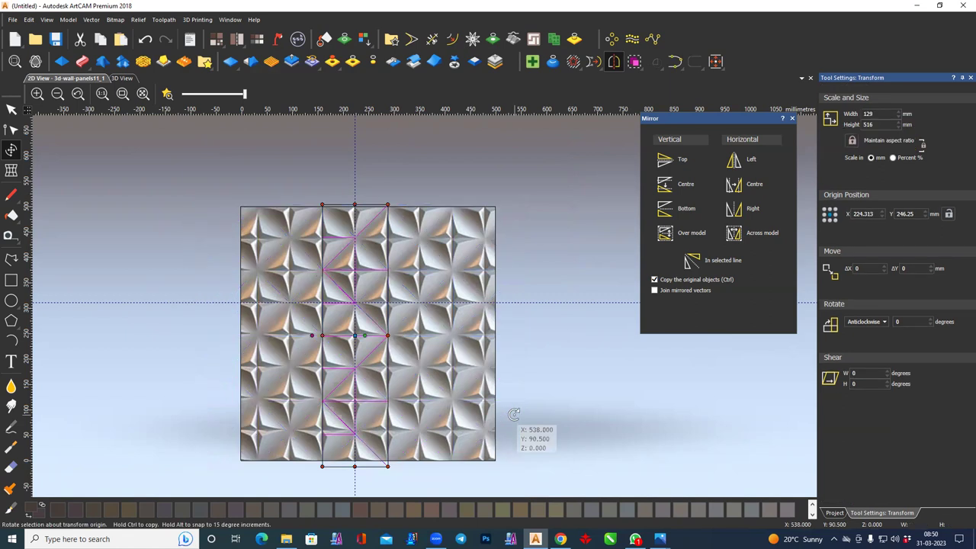
pyautogui.click(258, 393)
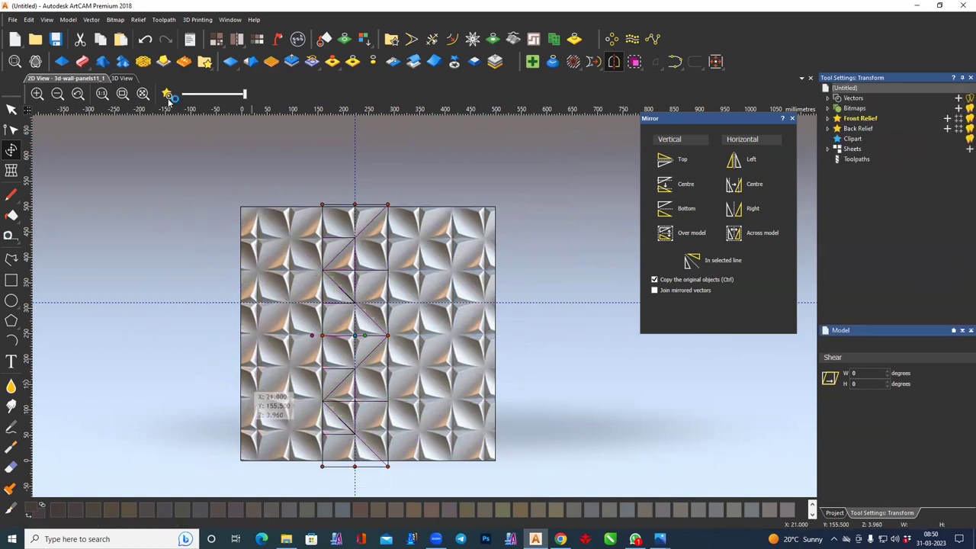
# Show the tiled panel in 3D, orbiting to tilted and diamond angles and zooming in
pyautogui.click(124, 78)
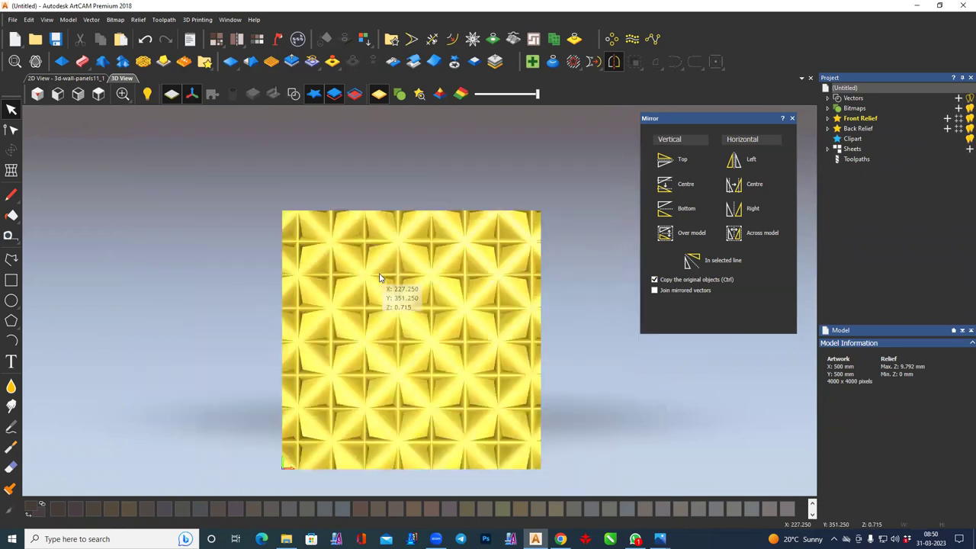
pyautogui.moveTo(381, 277)
pyautogui.mouseDown()
pyautogui.moveTo(397, 404)
pyautogui.moveTo(453, 240)
pyautogui.moveTo(460, 341)
pyautogui.mouseUp()
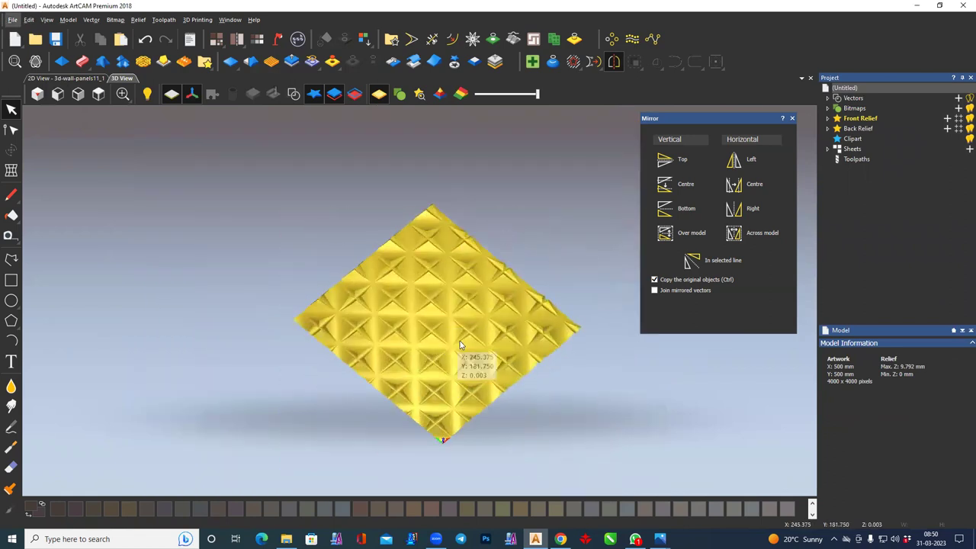
pyautogui.moveTo(460, 341); pyautogui.dragTo(497, 414, button='right')
pyautogui.moveTo(497, 414); pyautogui.dragTo(420, 359)
pyautogui.scroll(3, 399, 327)
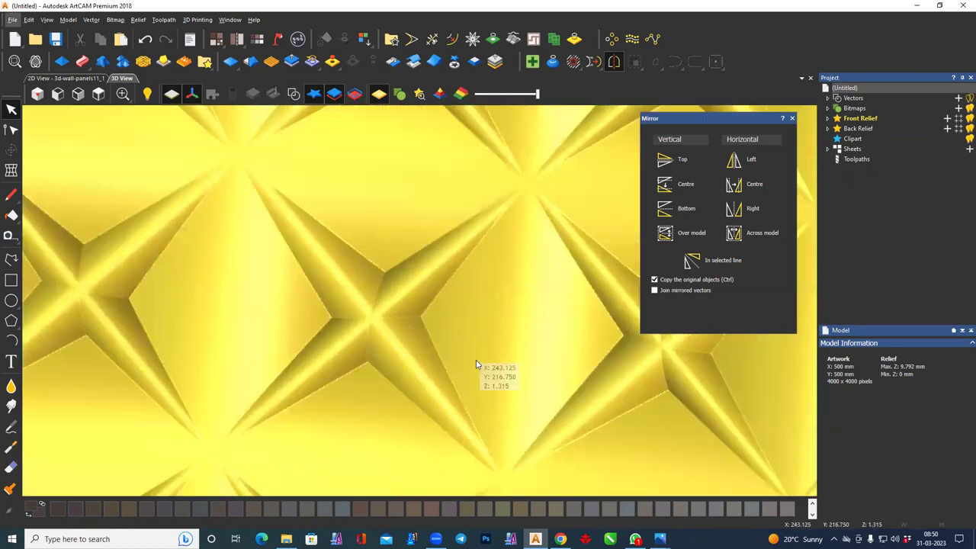
pyautogui.scroll(3, 358, 363)
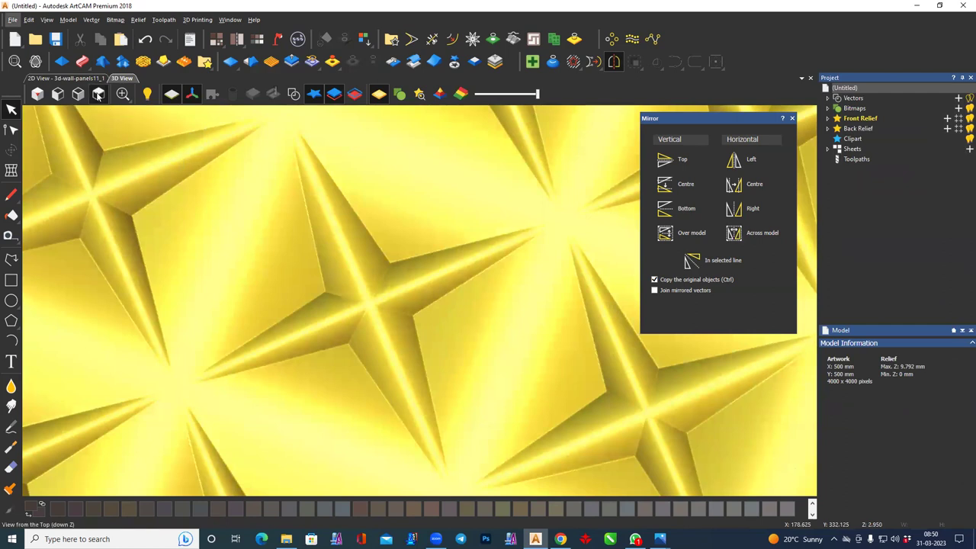
# View the whole 500 mm panel from the top, then tilt into a perspective view
pyautogui.click(98, 93)
pyautogui.scroll(2, 366, 325)
pyautogui.scroll(2, 373, 336)
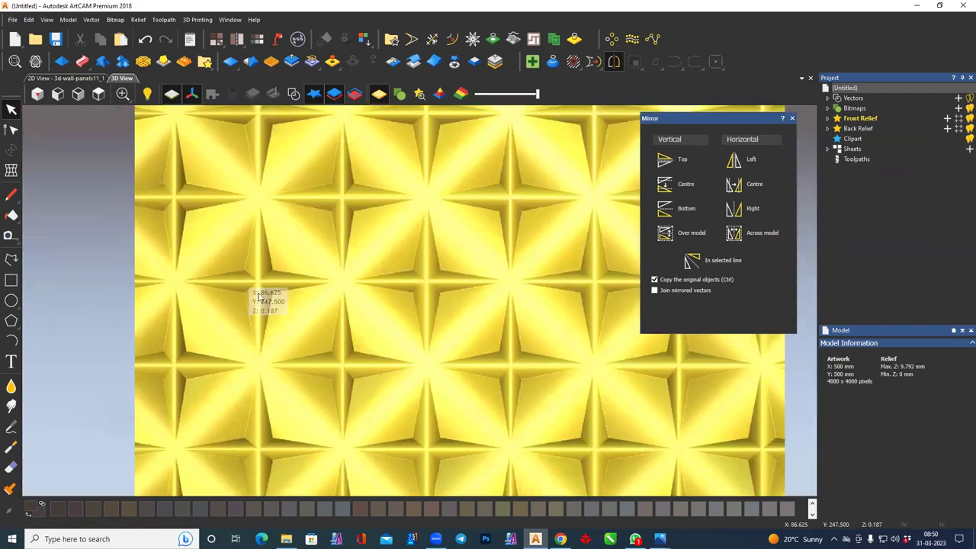
pyautogui.scroll(-1, 262, 280)
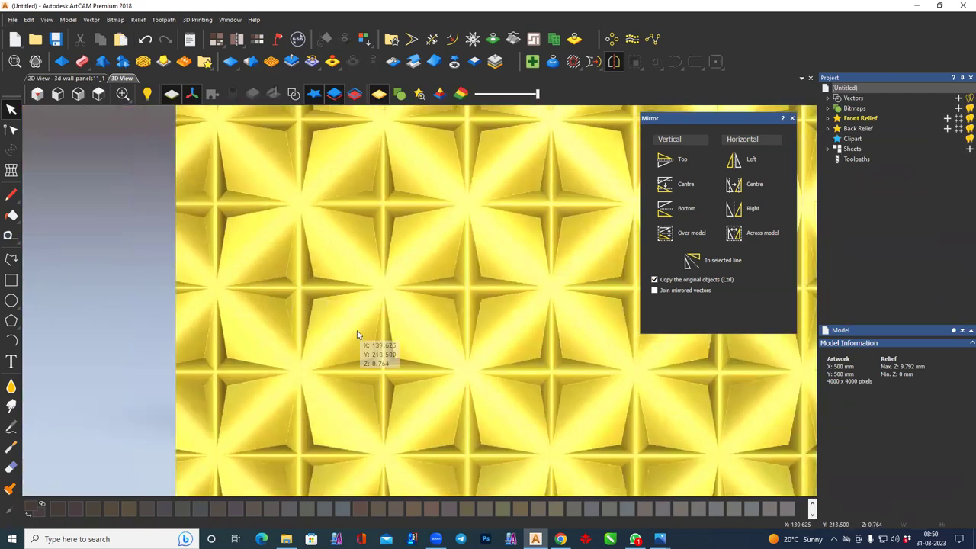
pyautogui.scroll(-1, 397, 343)
pyautogui.moveTo(294, 338)
pyautogui.mouseDown()
pyautogui.moveTo(411, 460)
pyautogui.moveTo(449, 284)
pyautogui.moveTo(404, 345)
pyautogui.moveTo(469, 430)
pyautogui.moveTo(473, 295)
pyautogui.moveTo(418, 330)
pyautogui.moveTo(477, 414)
pyautogui.moveTo(447, 364)
pyautogui.moveTo(443, 385)
pyautogui.mouseUp()
pyautogui.scroll(3, 403, 344)
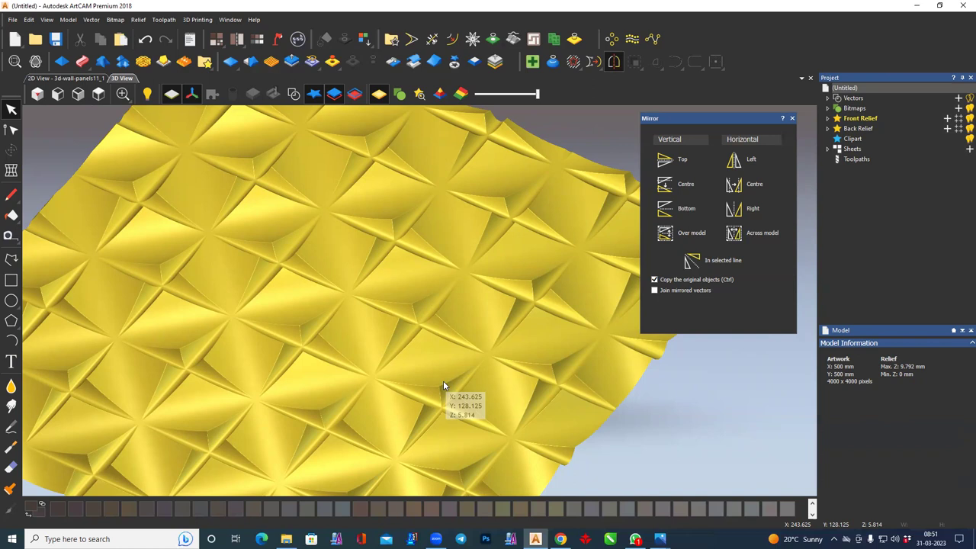
# Save the panel as ArtCAM model 'class _2' (*.art) in the class 8 folder
pyautogui.hotkey('ctrl', 's')
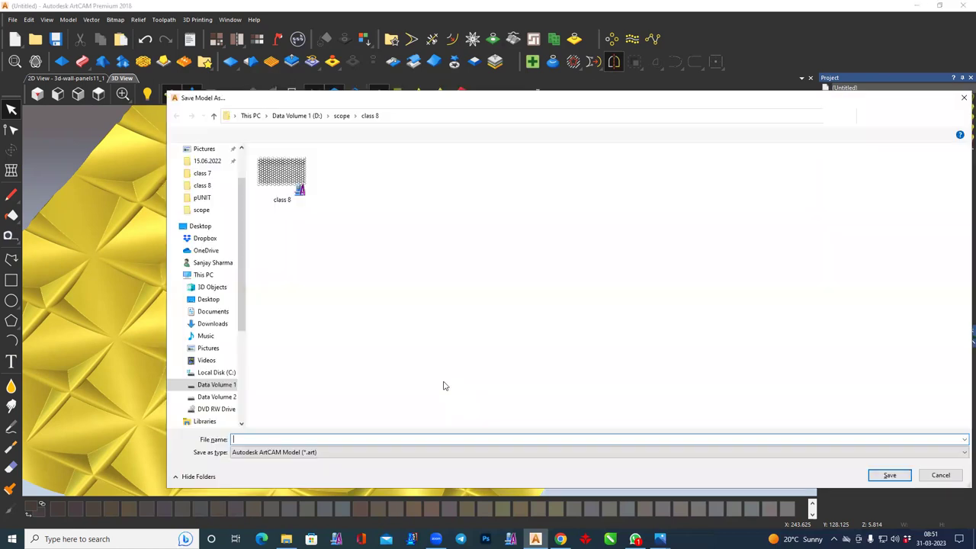
pyautogui.write('class')
pyautogui.click(248, 439)
pyautogui.write('_2')
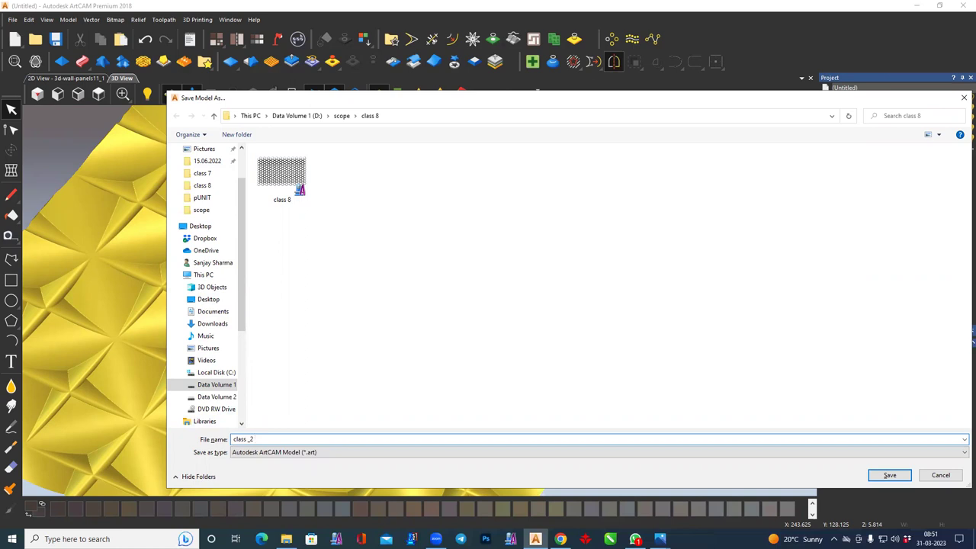
pyautogui.press('Return')
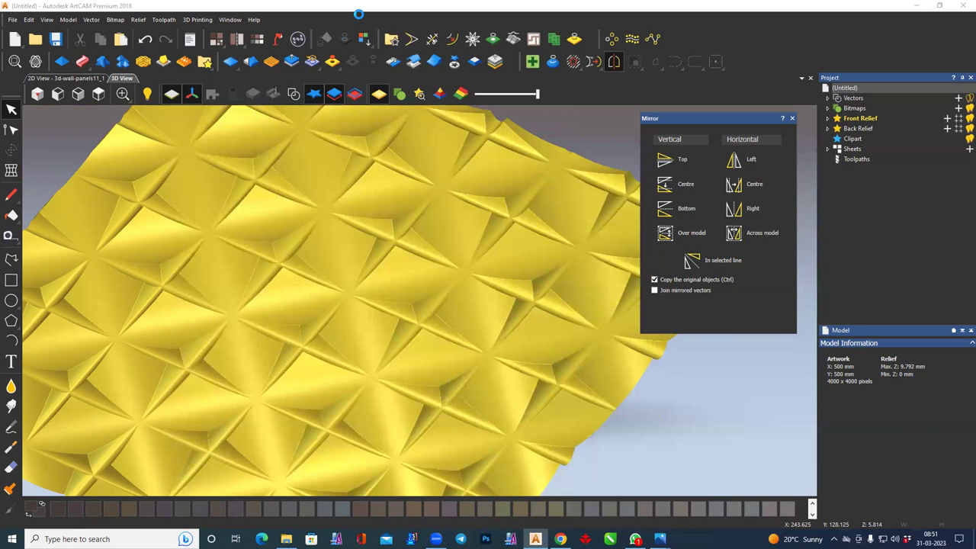